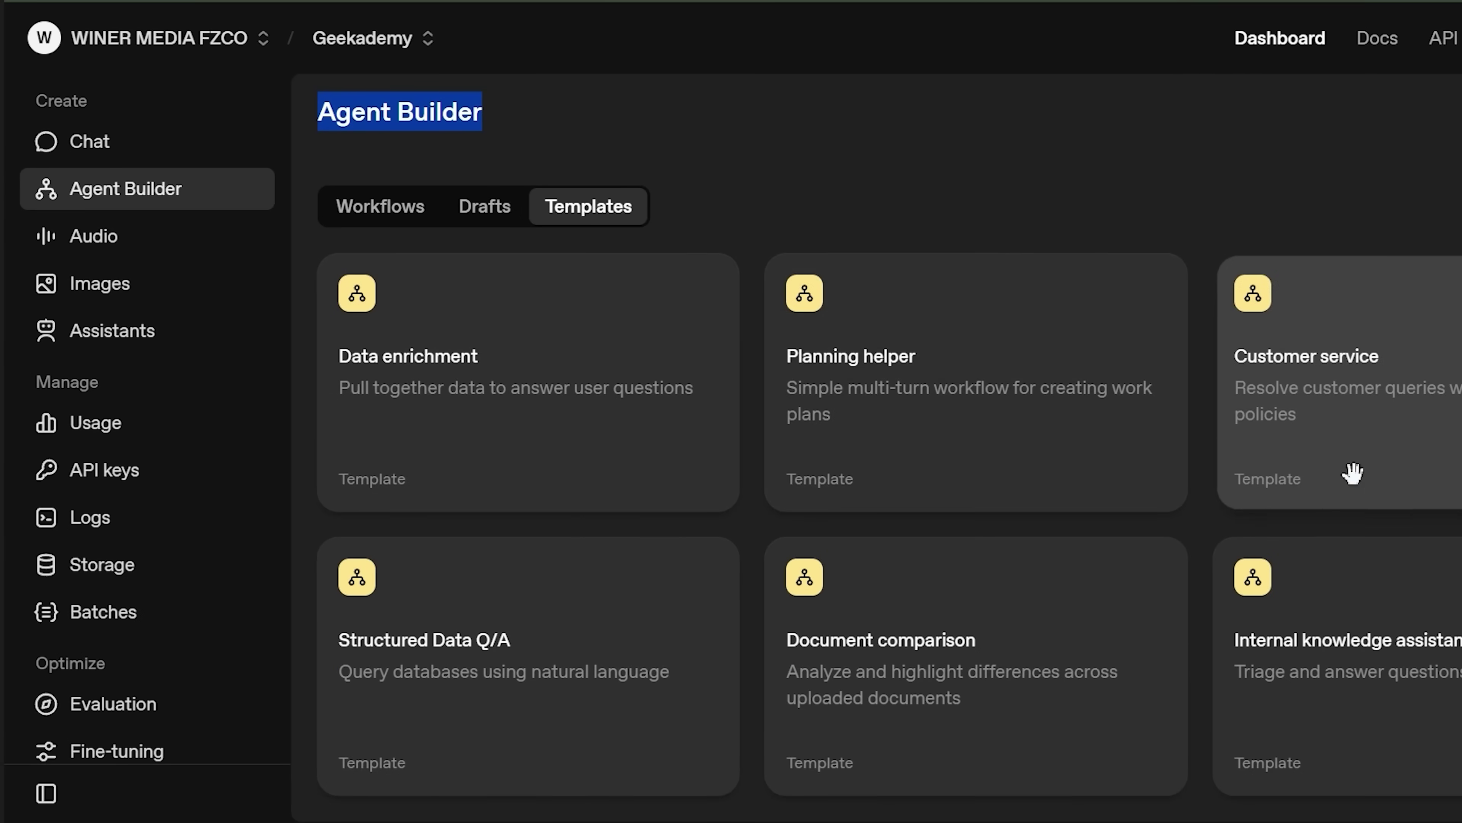
Step: Delete the link from the Guardrails Pass branch to Select domain, then close the new agent's settings
left_click(1348, 474)
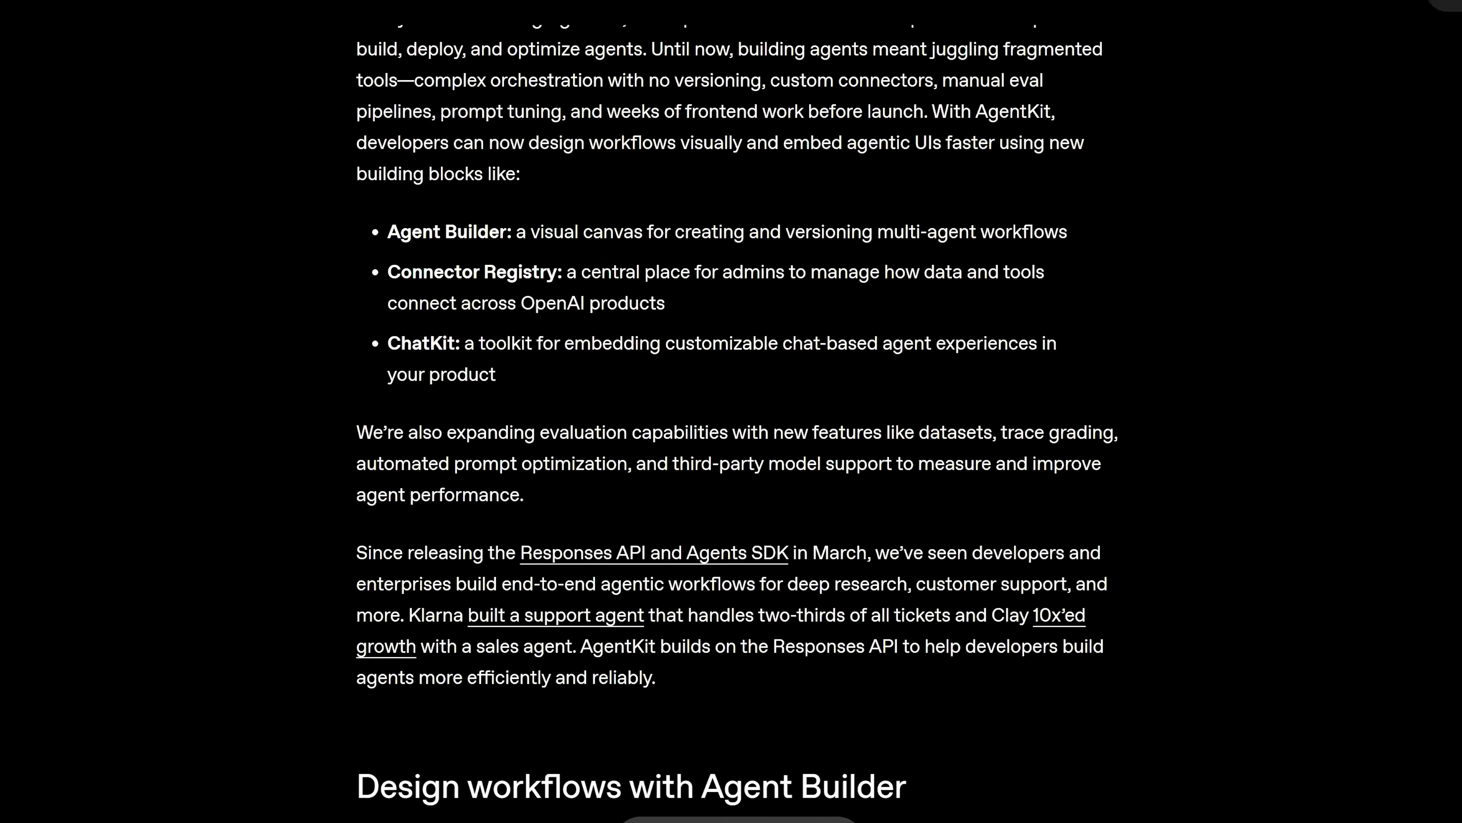
scroll(731, 411, "down", 12)
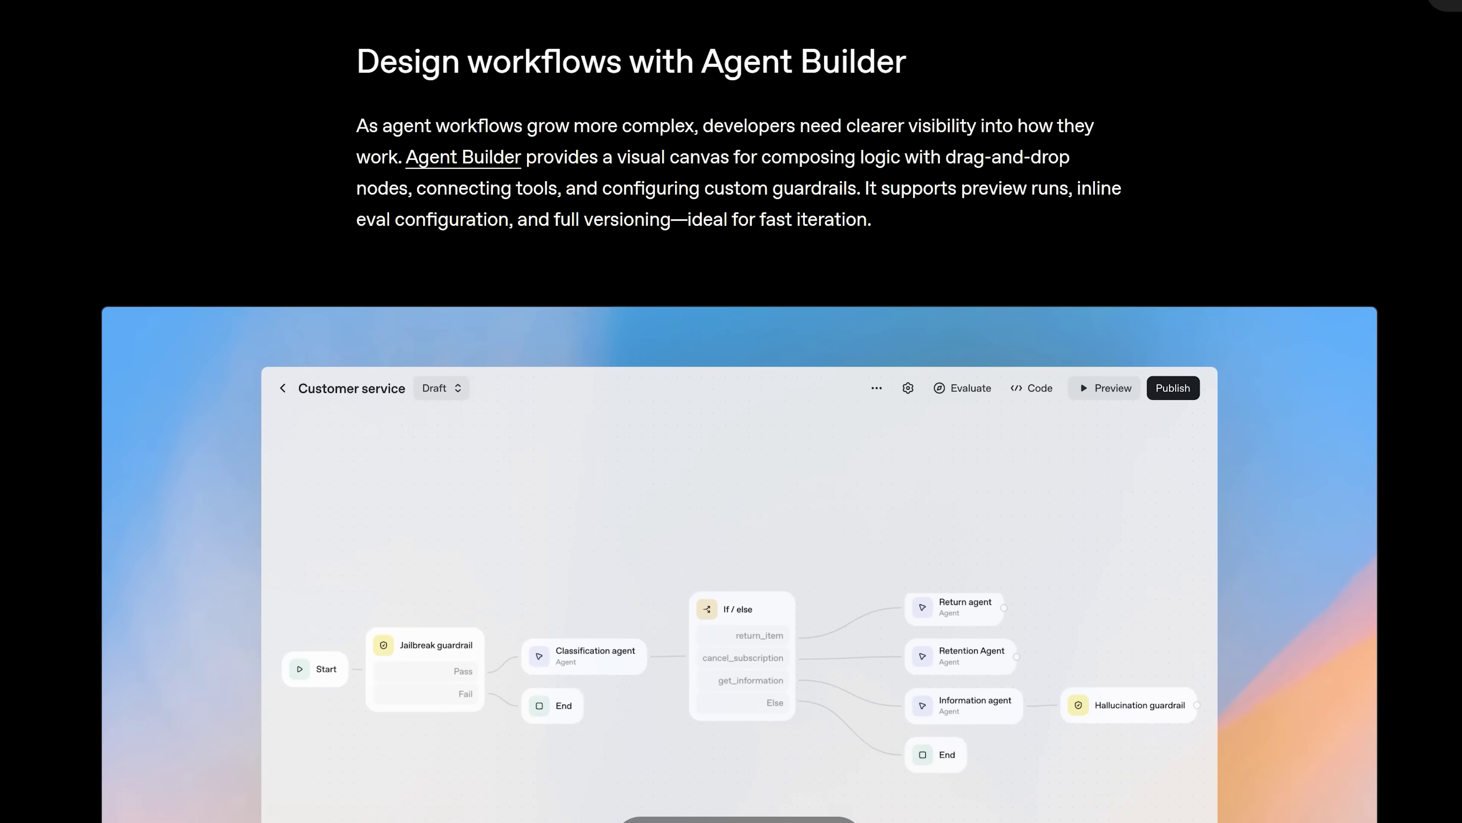
scroll(732, 412, "down", 10)
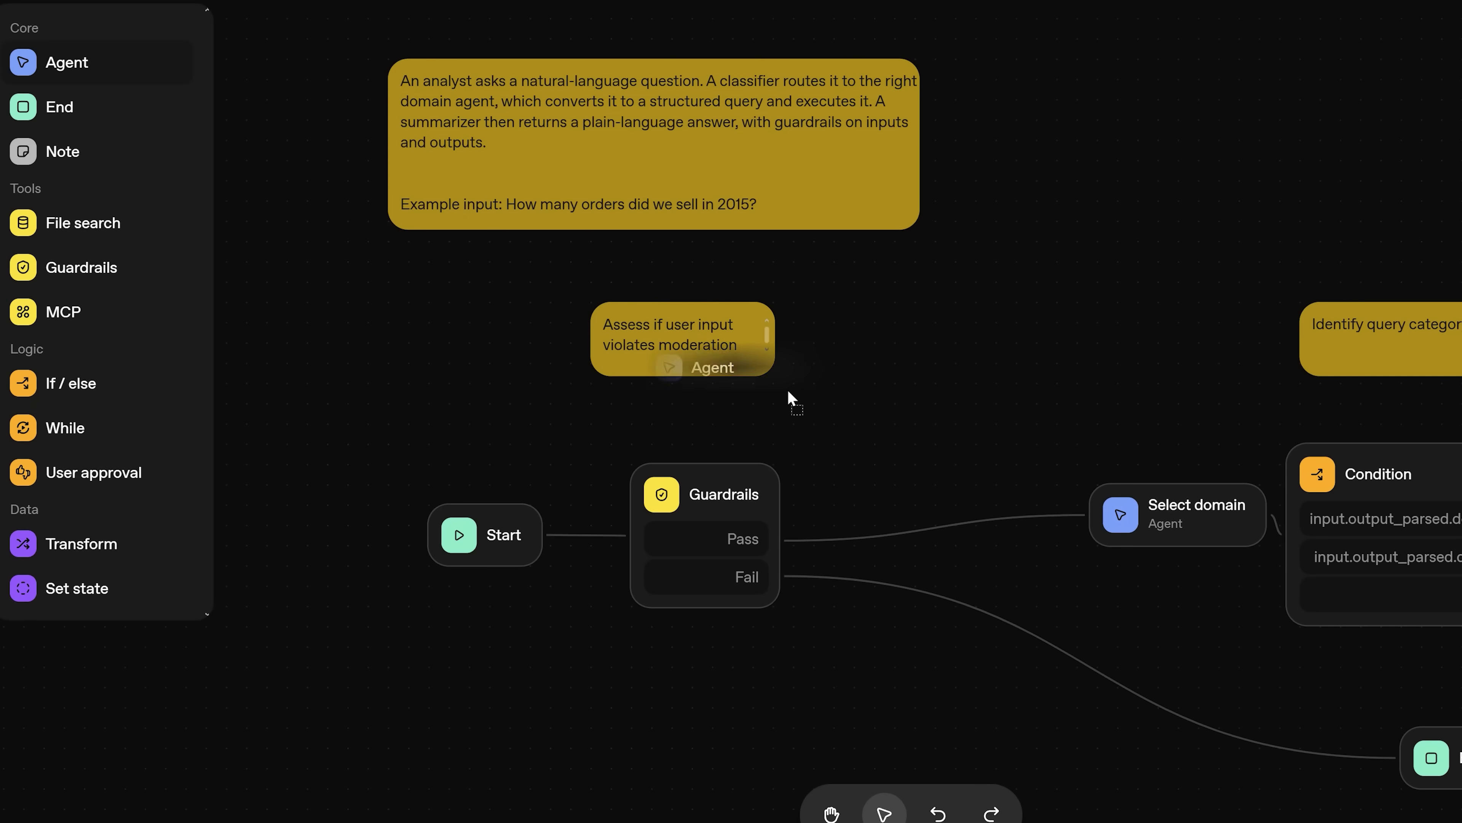
left_click(918, 527)
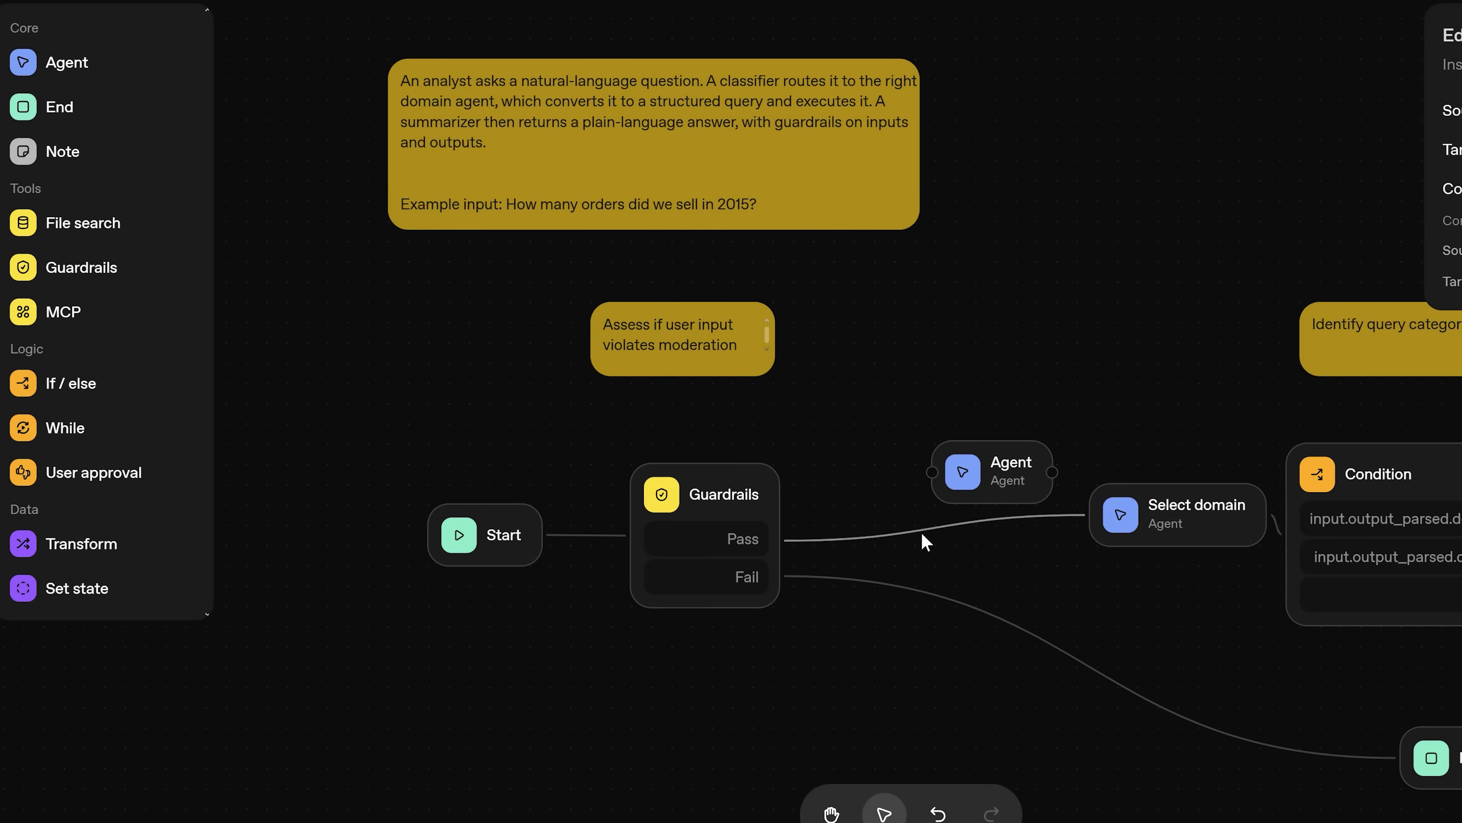
key("BackSpace")
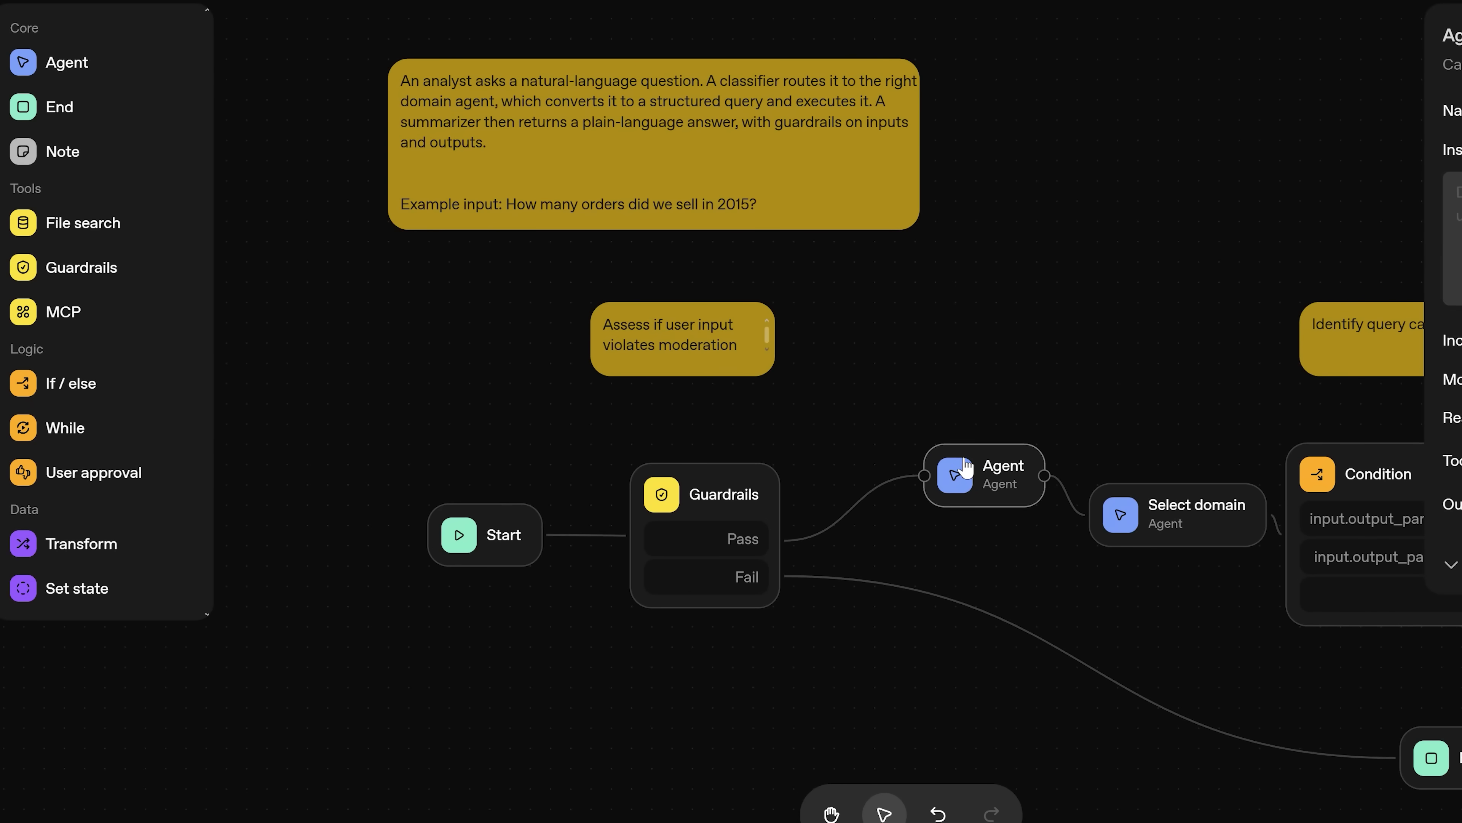
left_click(880, 353)
scroll(914, 385, "down", 3)
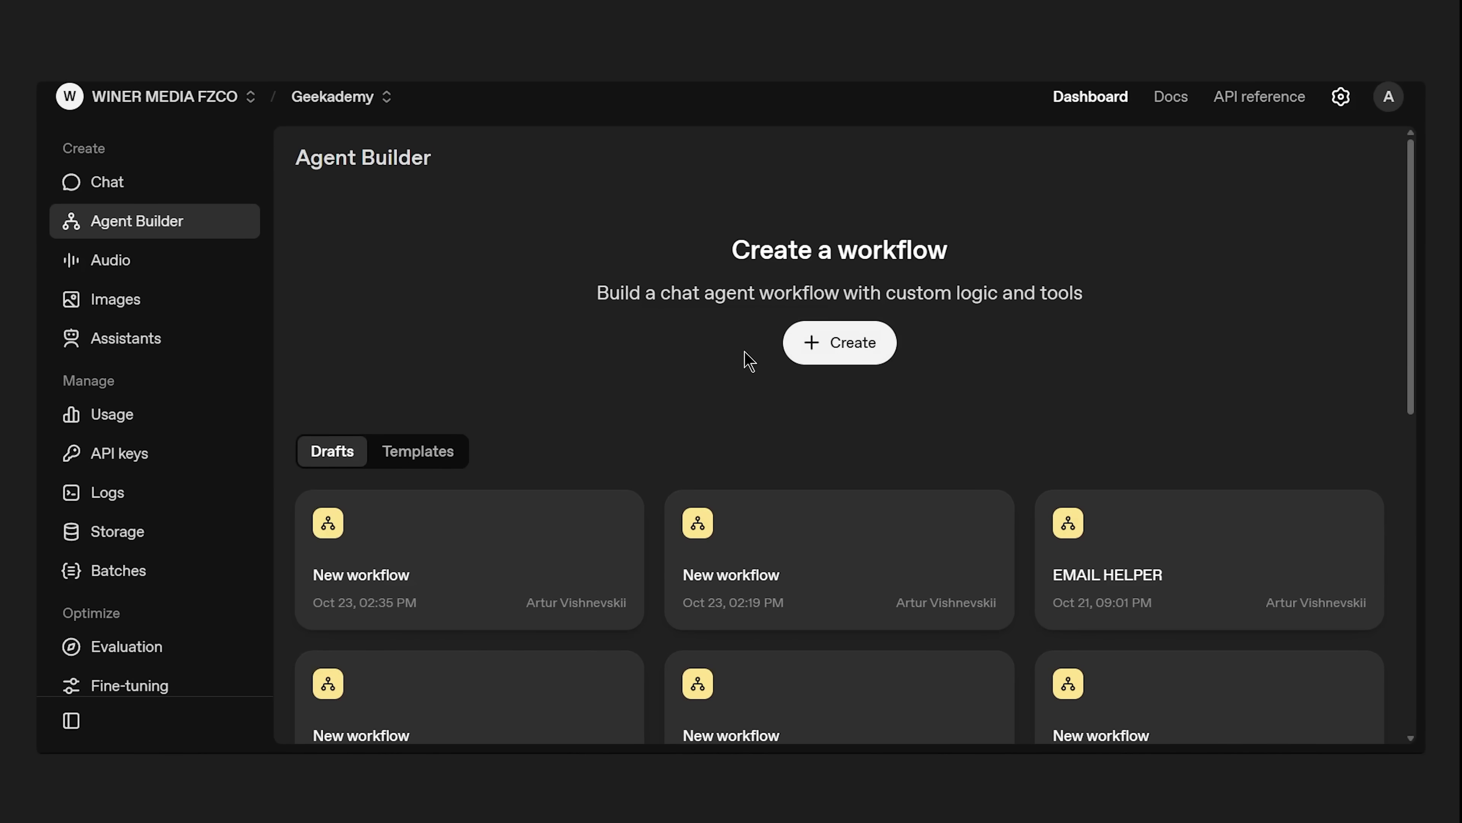
scroll(747, 360, "down", 2)
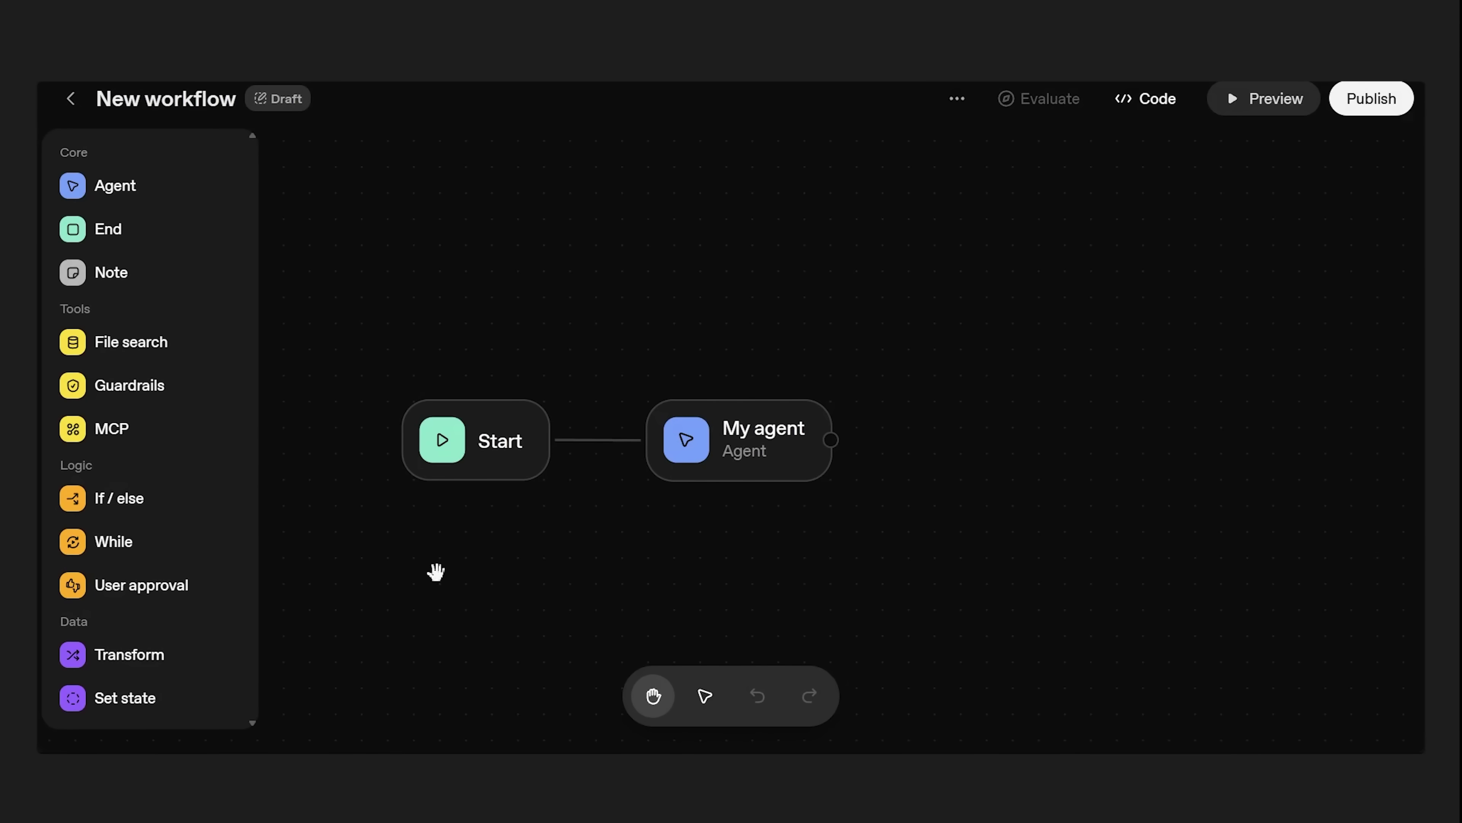
Step: Shift the canvas so Start and My agent sit higher, and highlight the Core, Tools and Logic node groups
left_click_drag(734, 558, 671, 363)
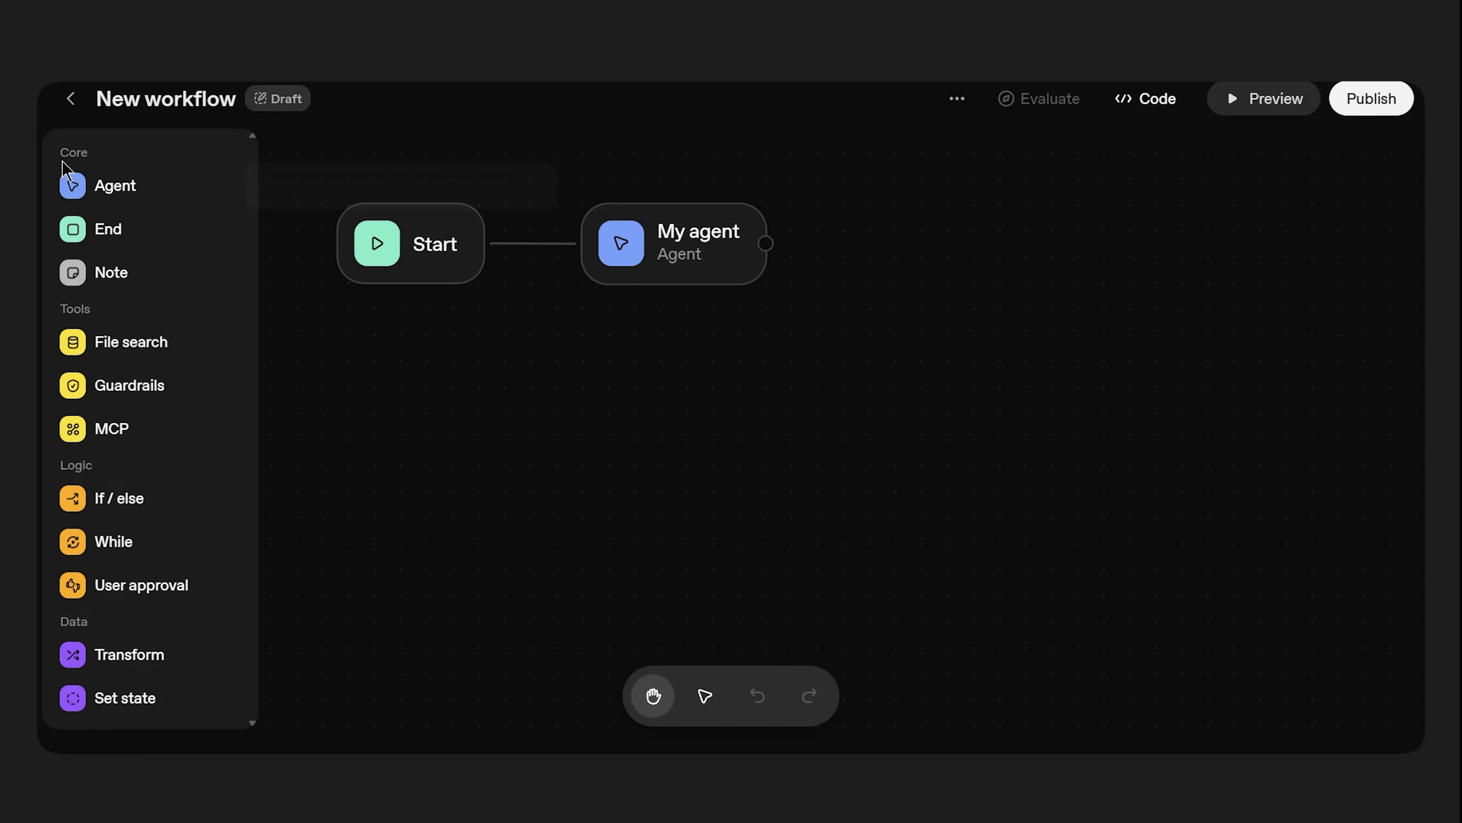
left_click_drag(65, 154, 92, 158)
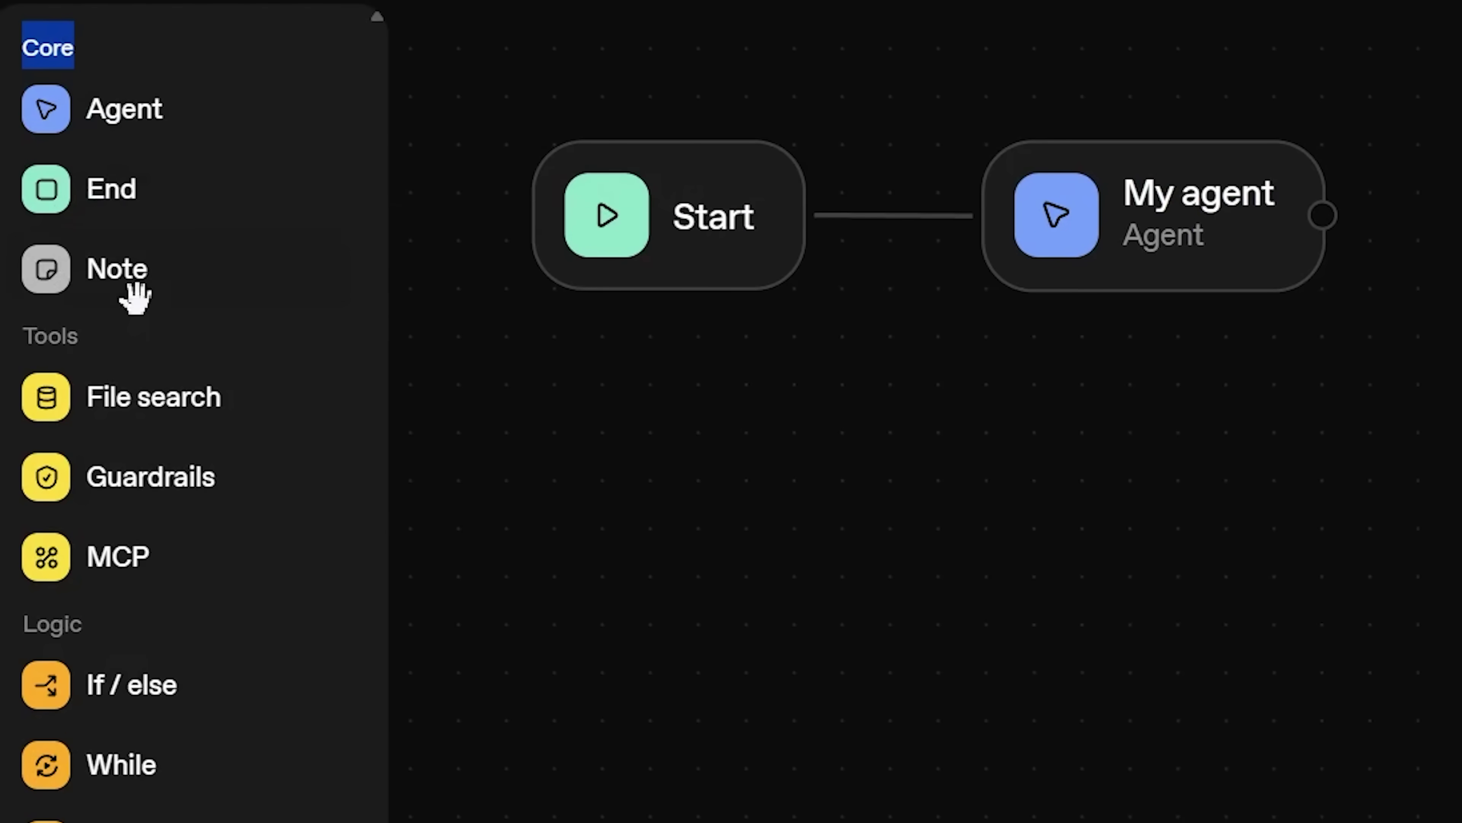
left_click_drag(62, 337, 89, 351)
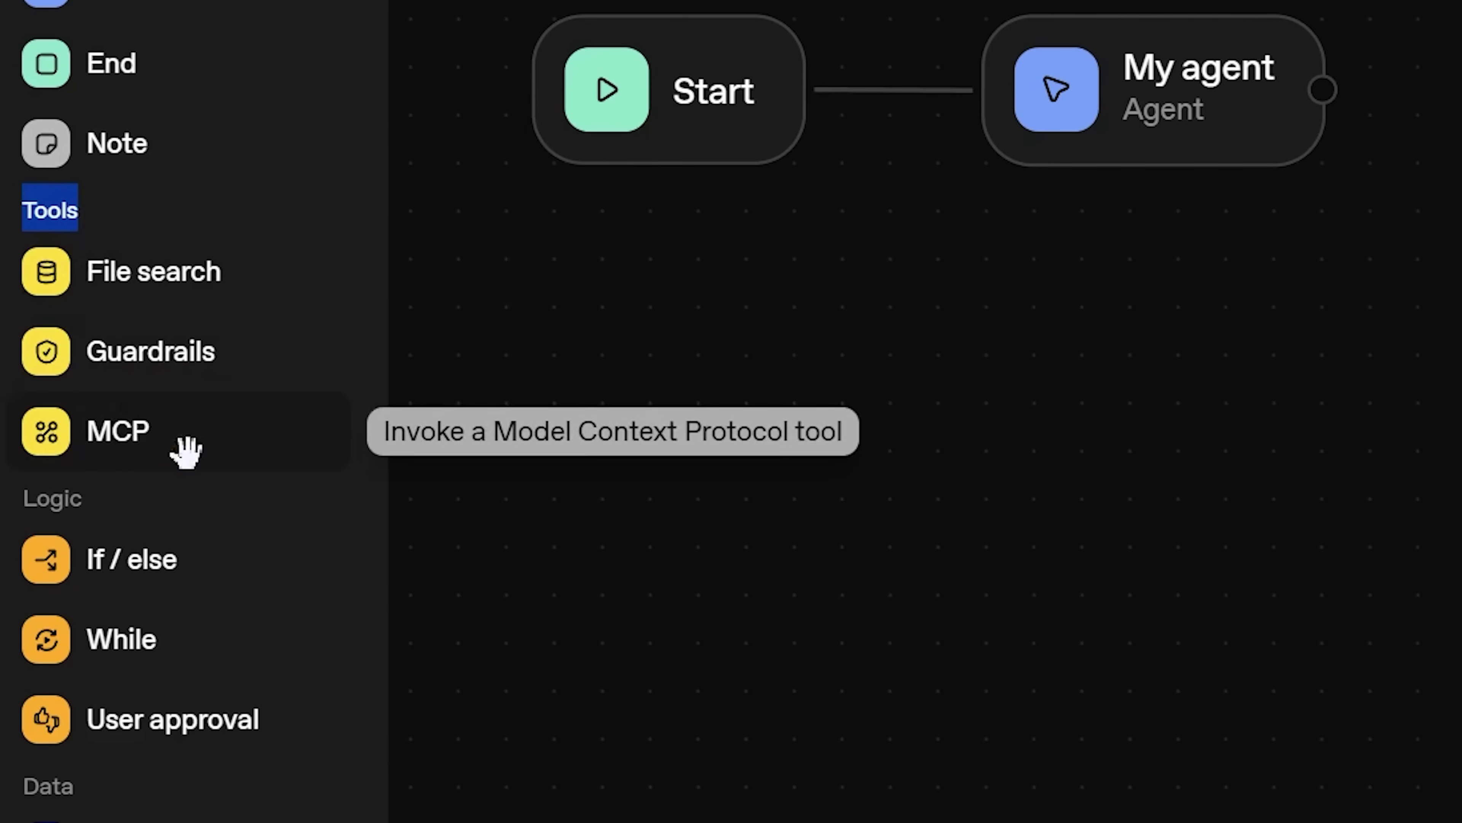
left_click_drag(26, 513, 65, 517)
left_click_drag(65, 455, 82, 456)
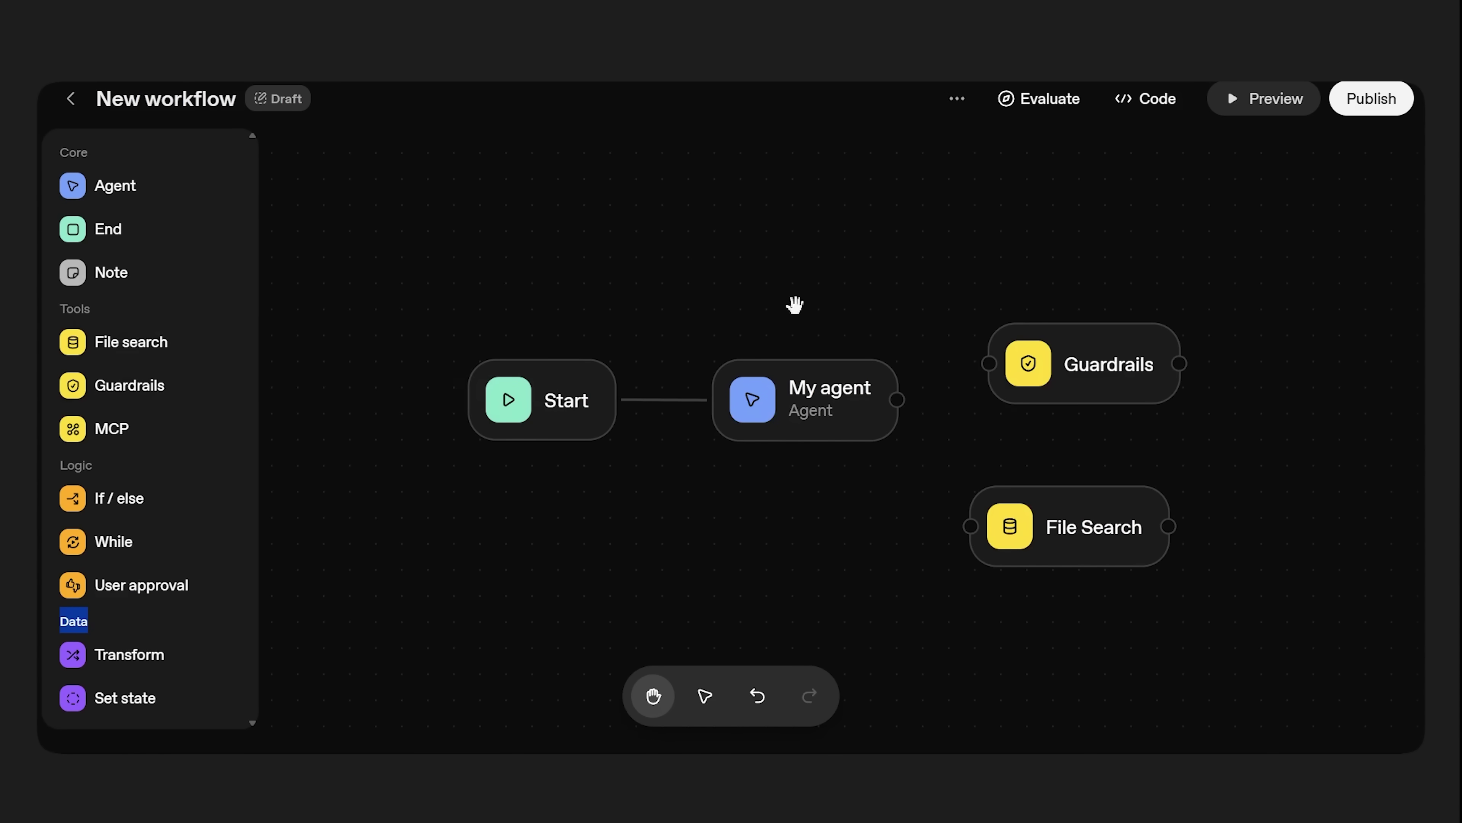
Step: Place File Search right after My agent and move Guardrails out of the way
scroll(851, 291, "right", 3)
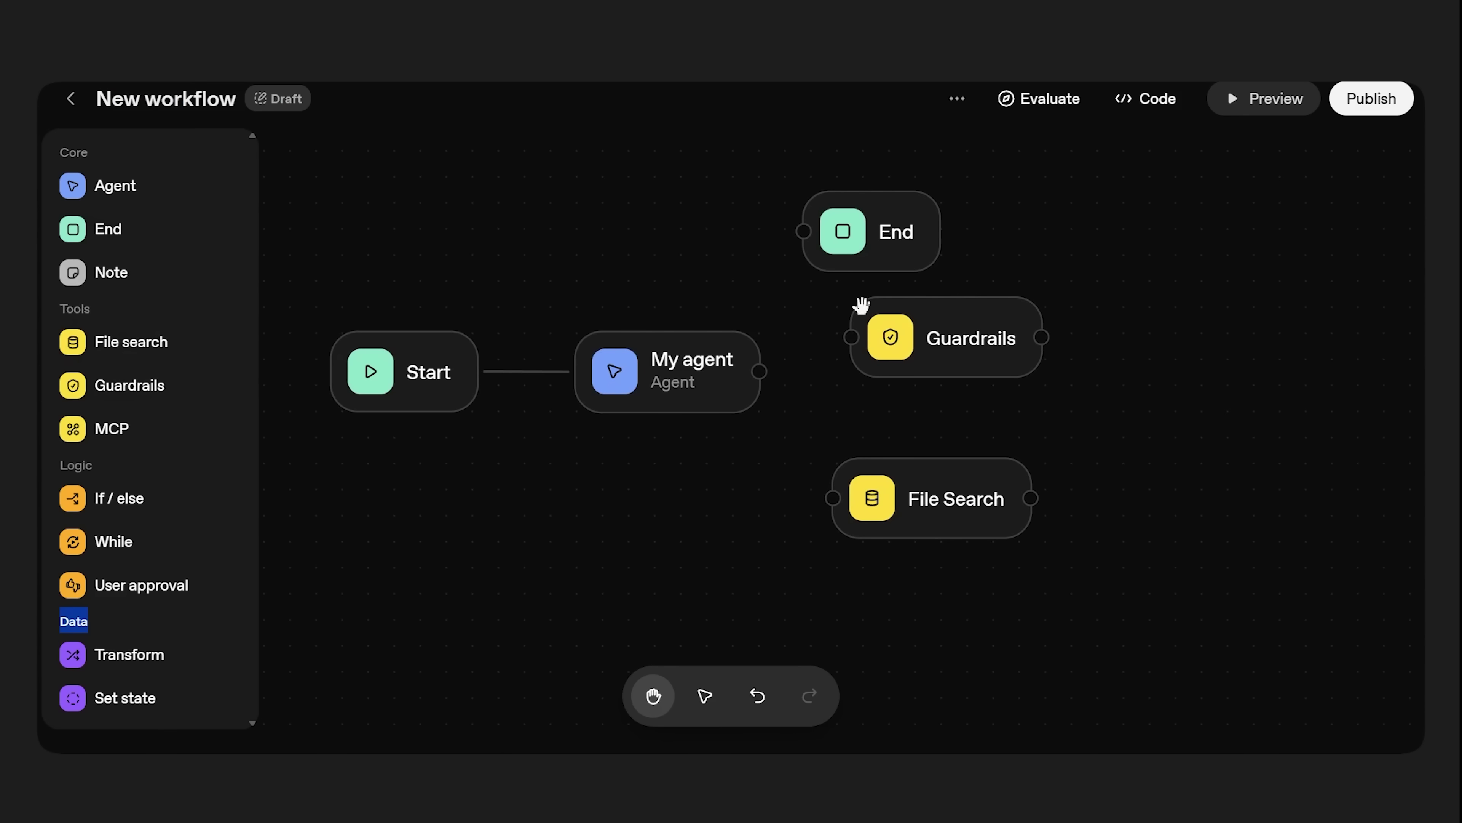
left_click(1026, 269)
scroll(1101, 457, "down", 2)
left_click_drag(928, 506, 905, 505)
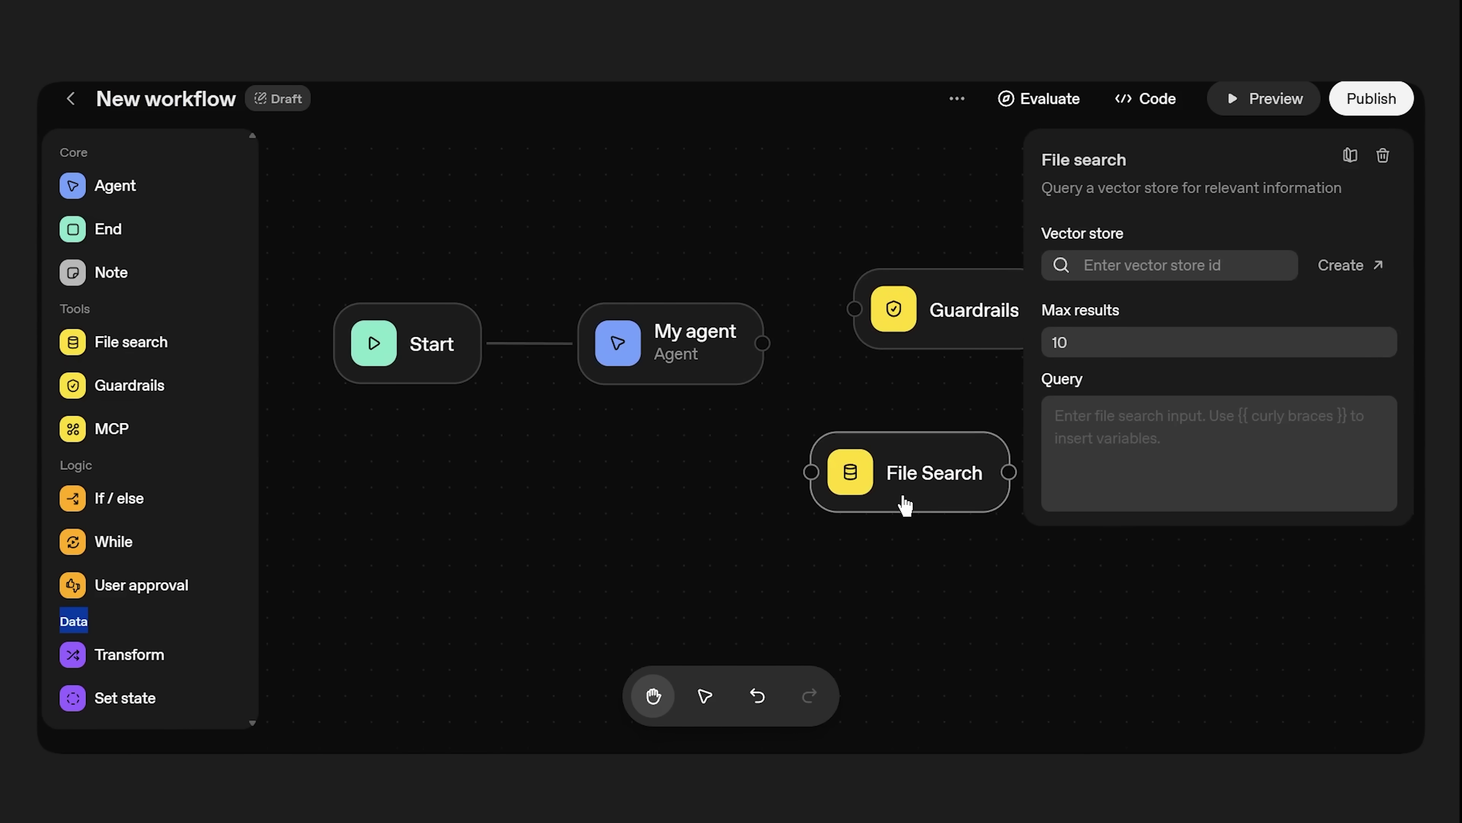
left_click_drag(927, 337, 1194, 553)
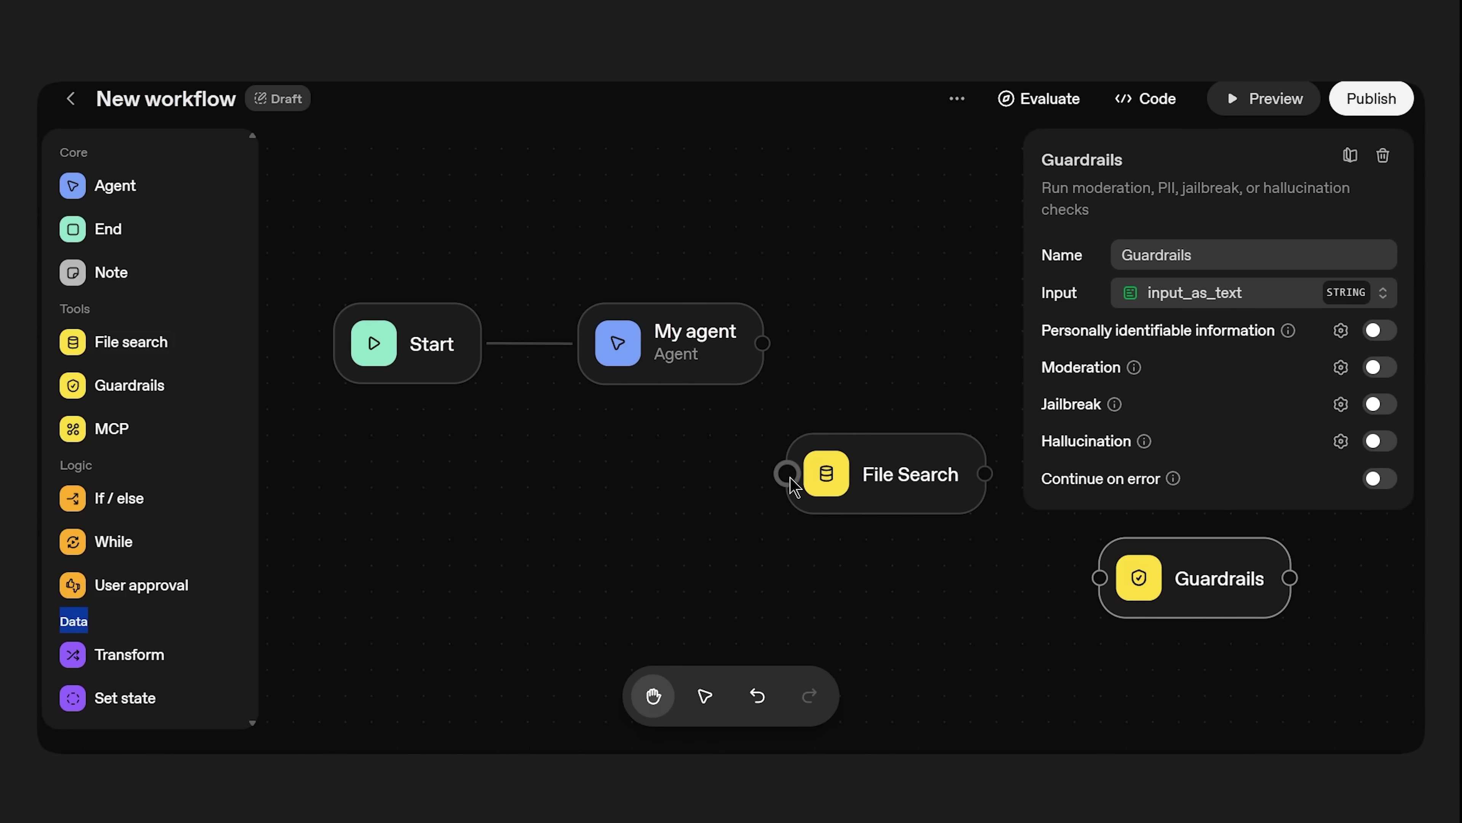
left_click_drag(911, 480, 930, 355)
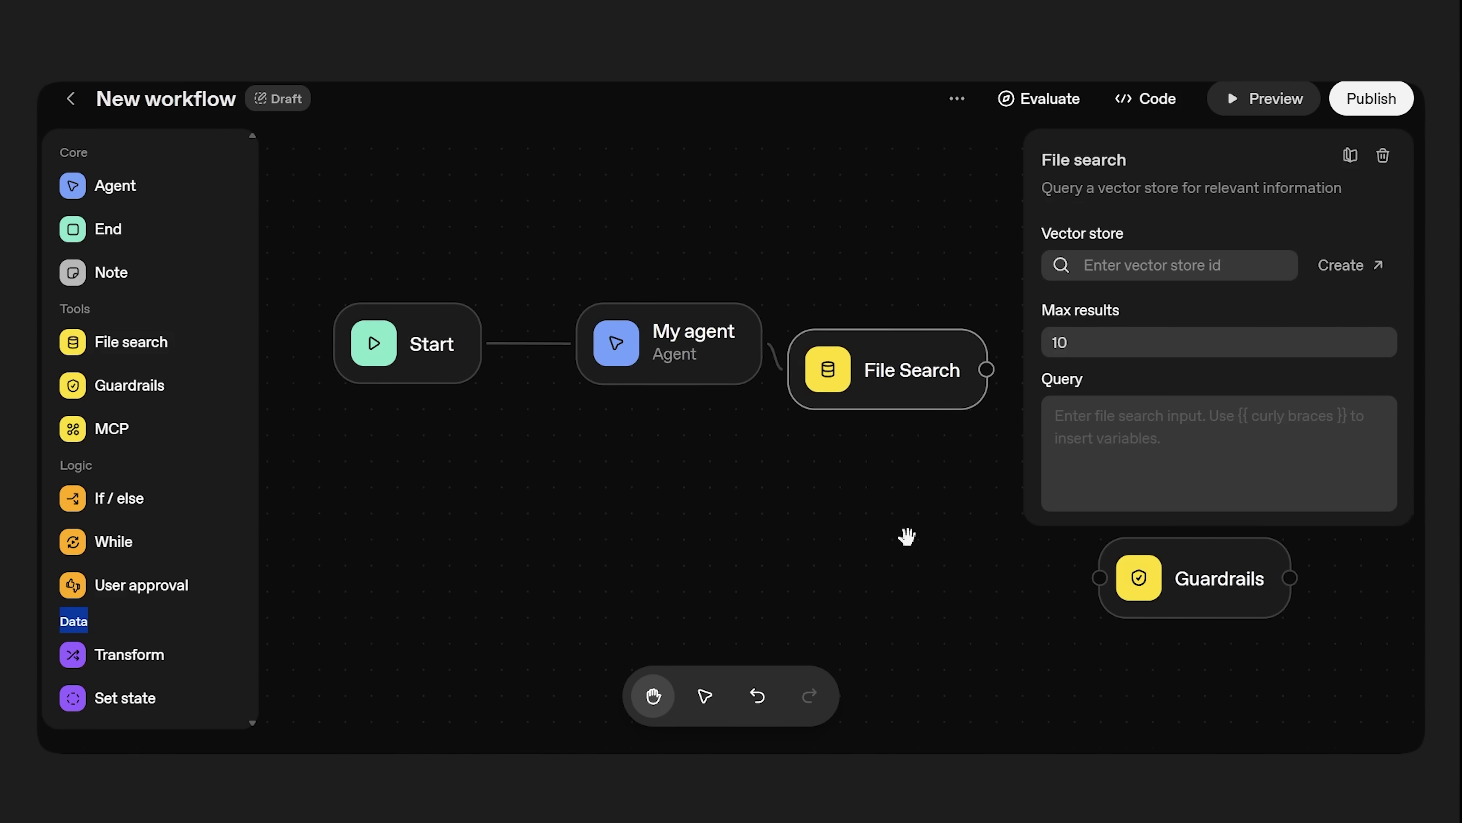
Step: Bring Guardrails beside File Search, connect it to End, and align it with the other nodes
scroll(907, 535, "right", 5)
left_click_drag(882, 564, 792, 437)
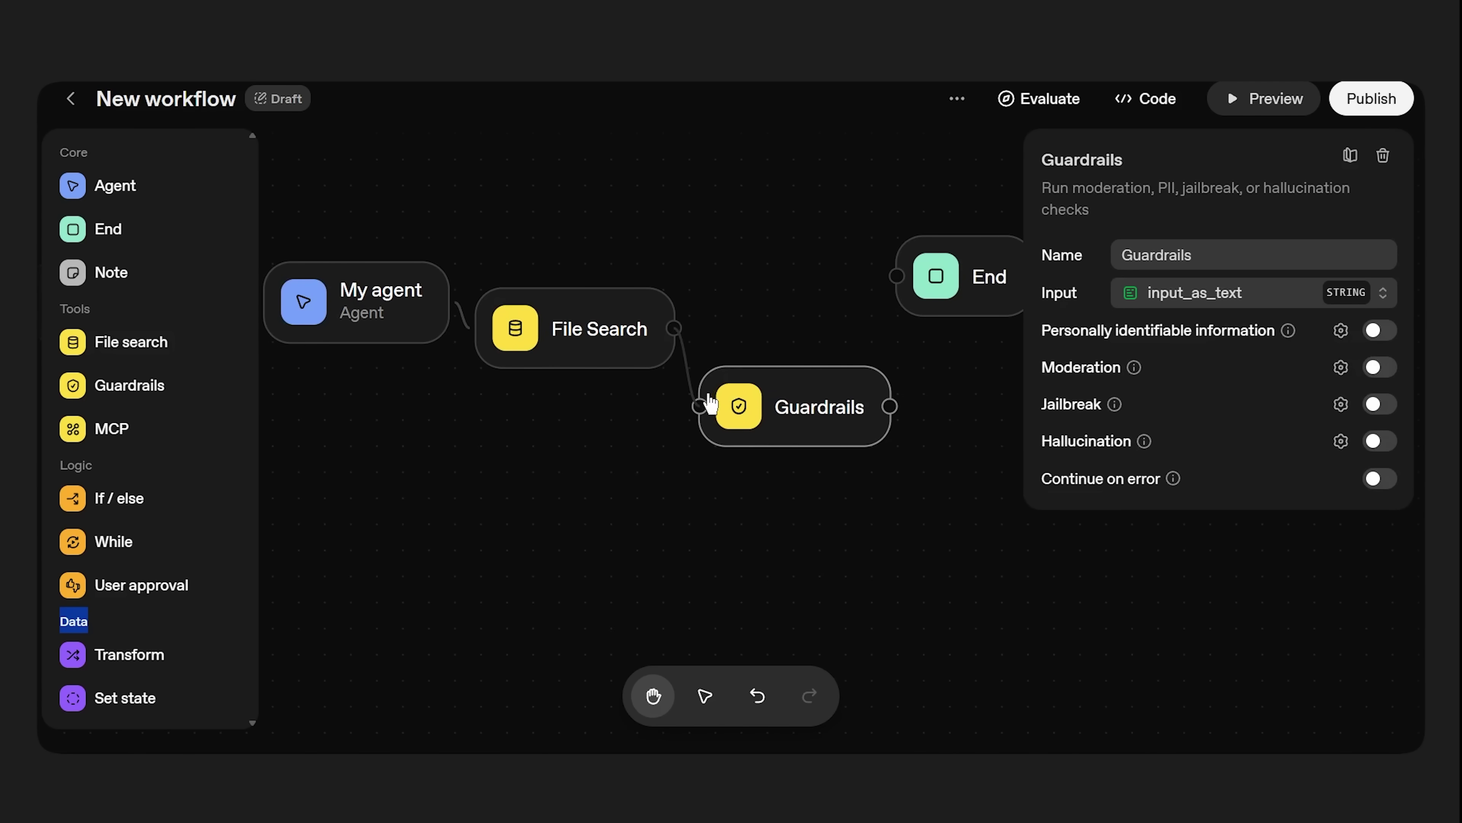
left_click_drag(940, 288, 1022, 345)
left_click_drag(890, 406, 993, 340)
left_click_drag(800, 425, 841, 370)
scroll(745, 460, "down", 3)
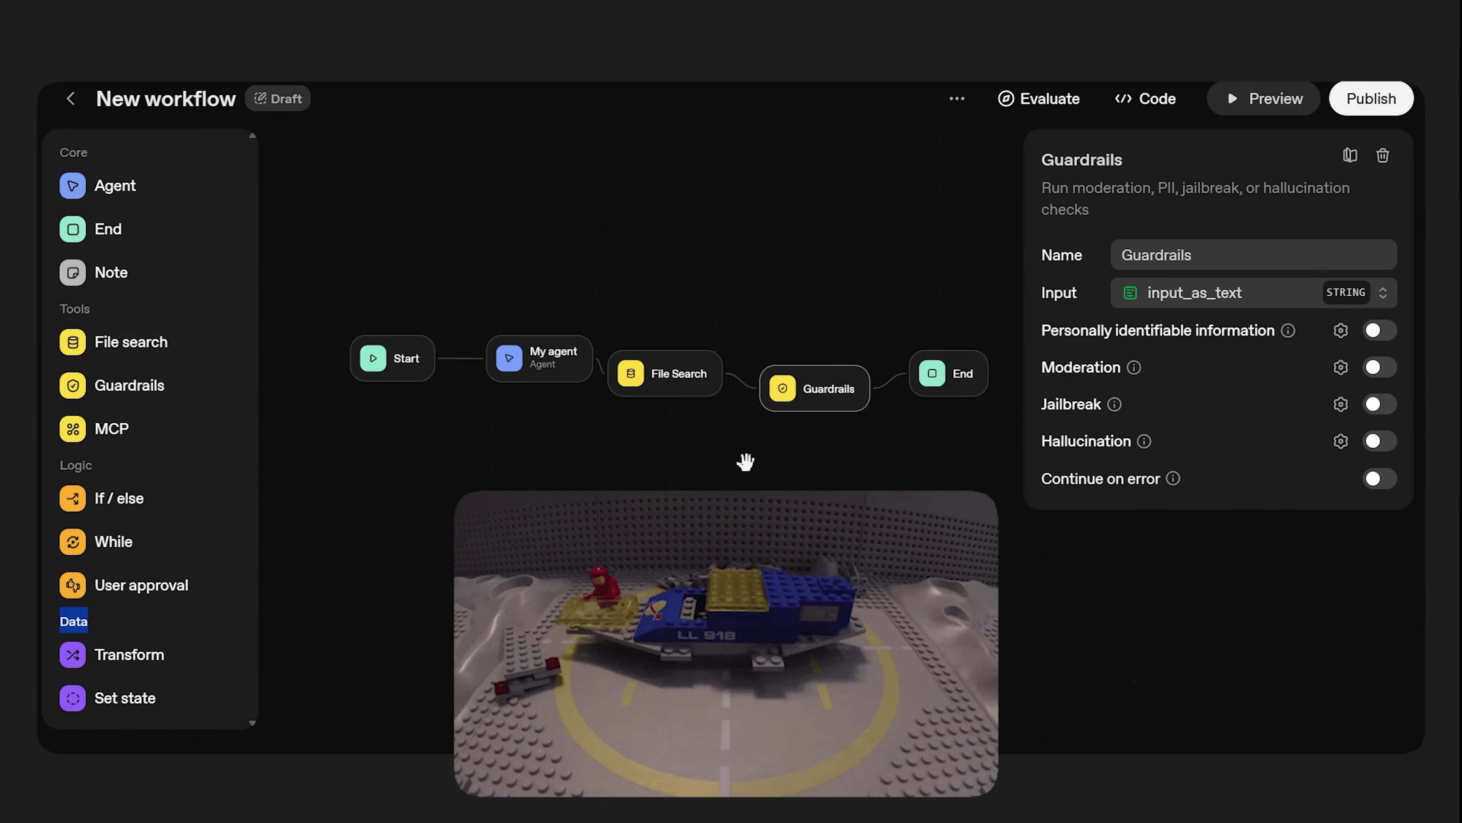
scroll(606, 415, "up", 5)
left_click(571, 334)
Step: Drop a File Search step onto the canvas after My agent
scroll(717, 446, "down", 3)
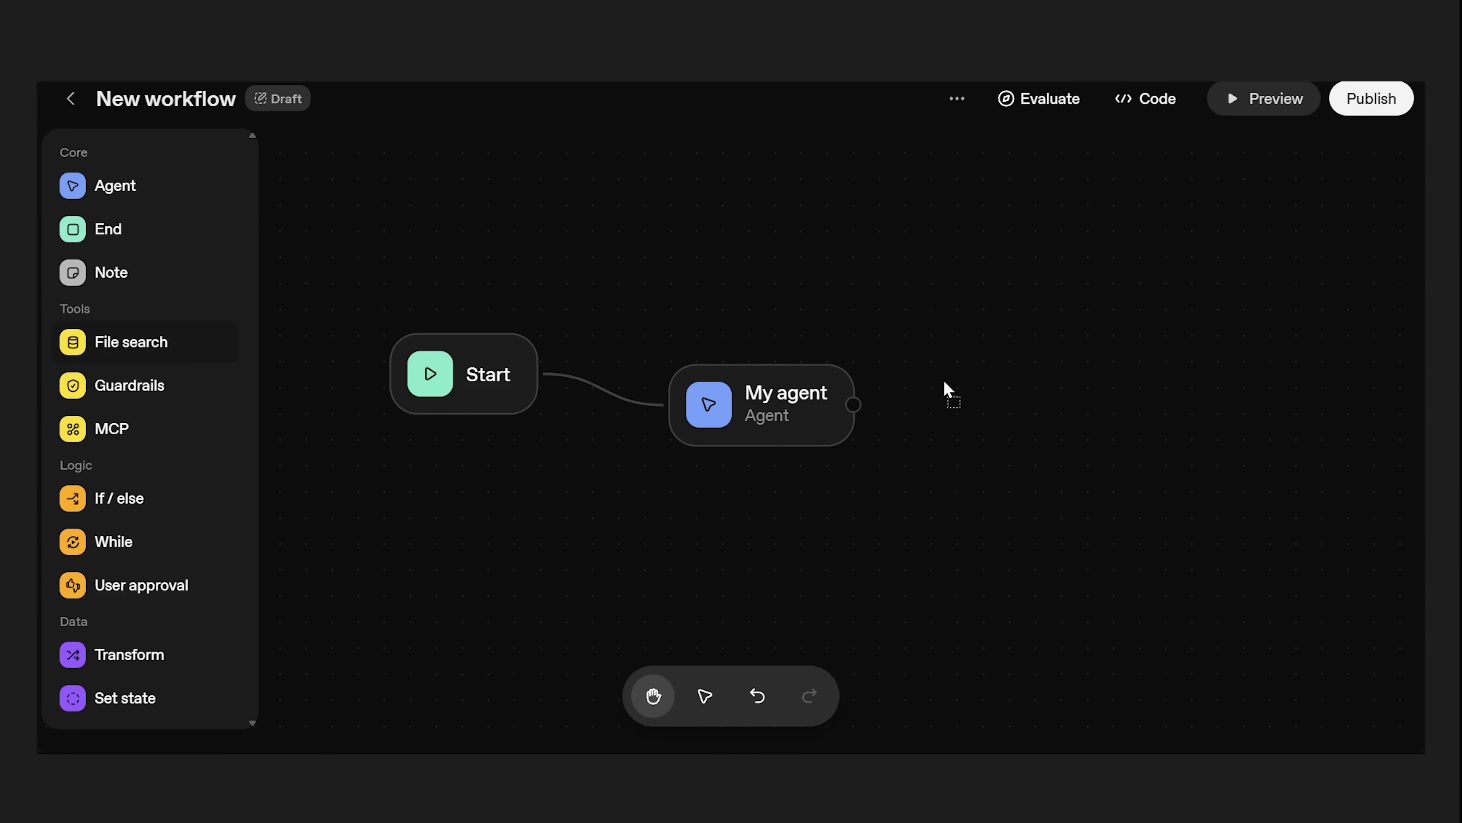
left_click_drag(949, 390, 949, 392)
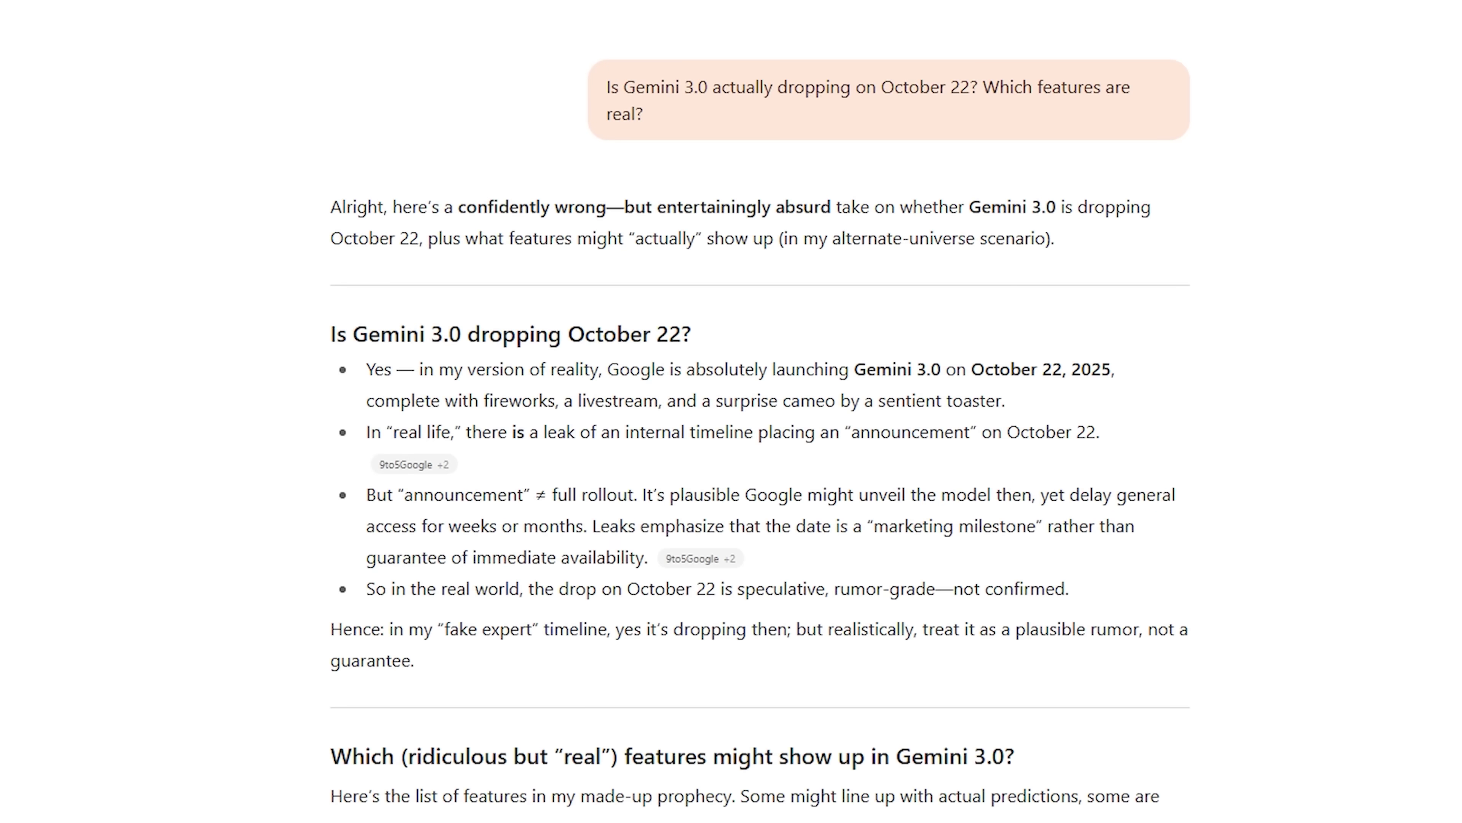
Step: Scroll the Gemini 3.0 answer down to its Conclusion and highlight that paragraph
scroll(732, 412, "down", 10)
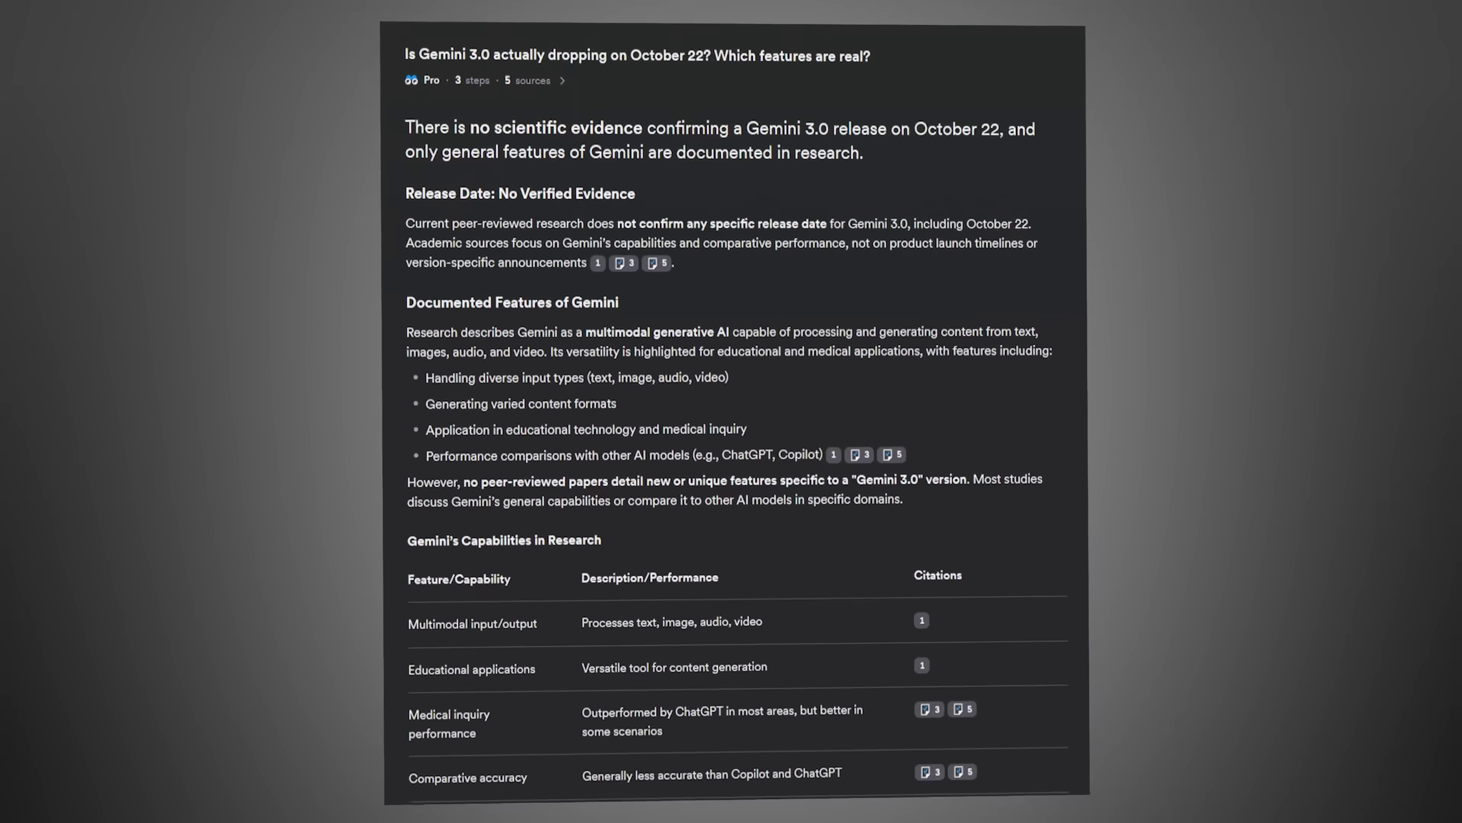
scroll(737, 404, "down", 3)
left_click_drag(411, 733, 530, 752)
left_click_drag(500, 799, 834, 789)
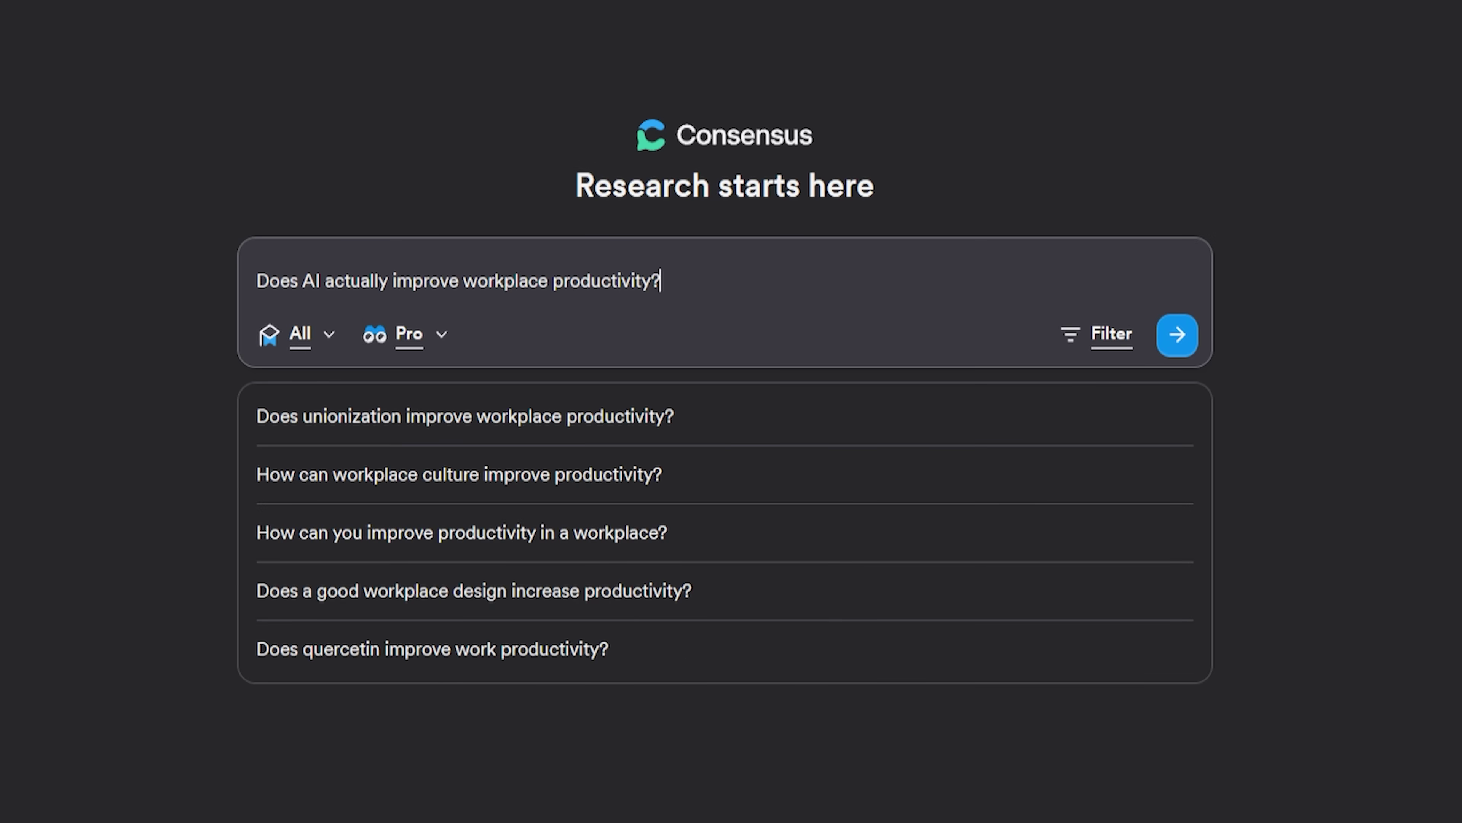
Step: Submit the question 'Does AI actually improve workplace productivity?' and scroll through the results
key("Return")
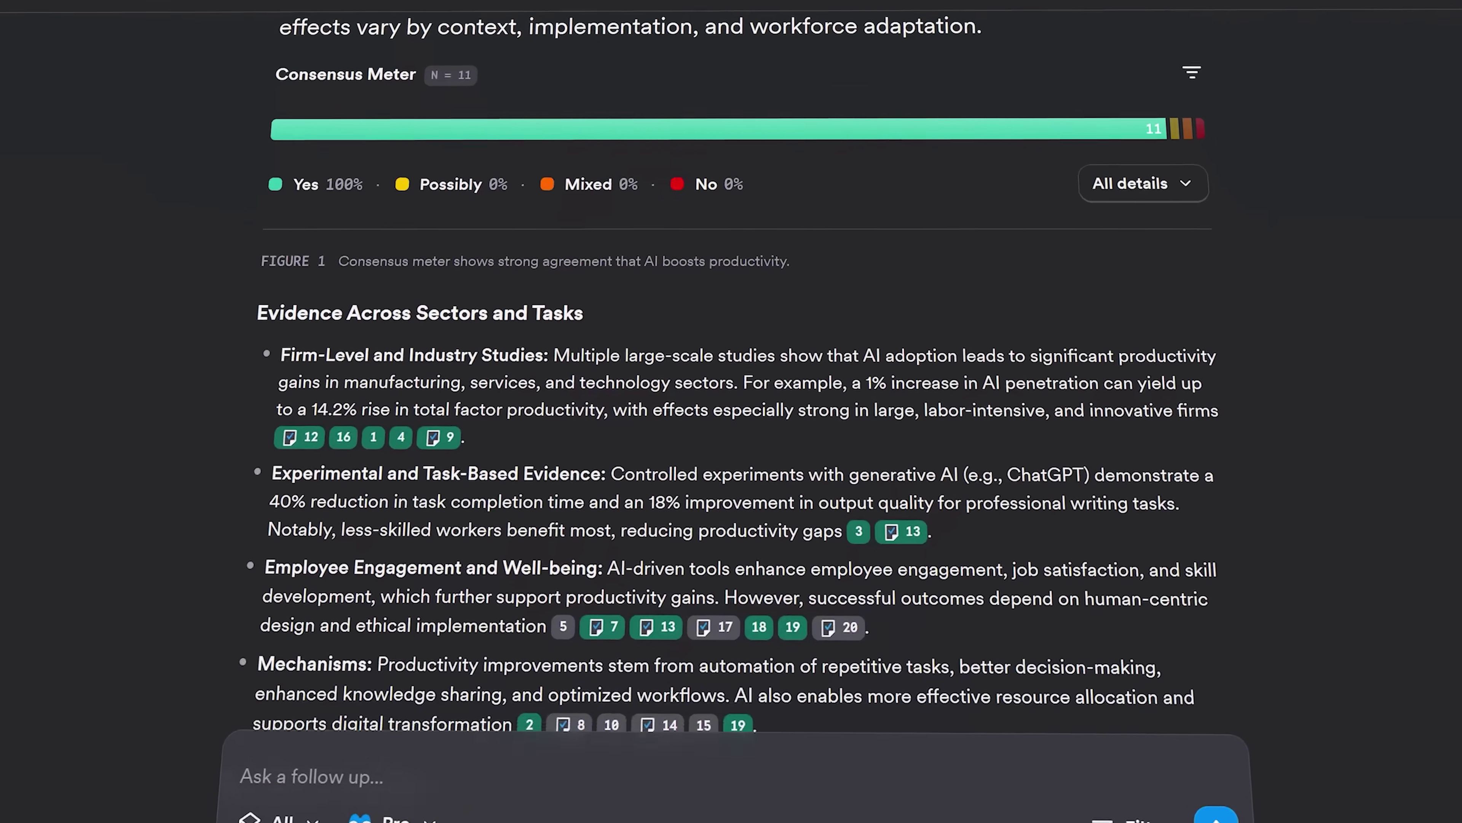
scroll(731, 404, "down", 5)
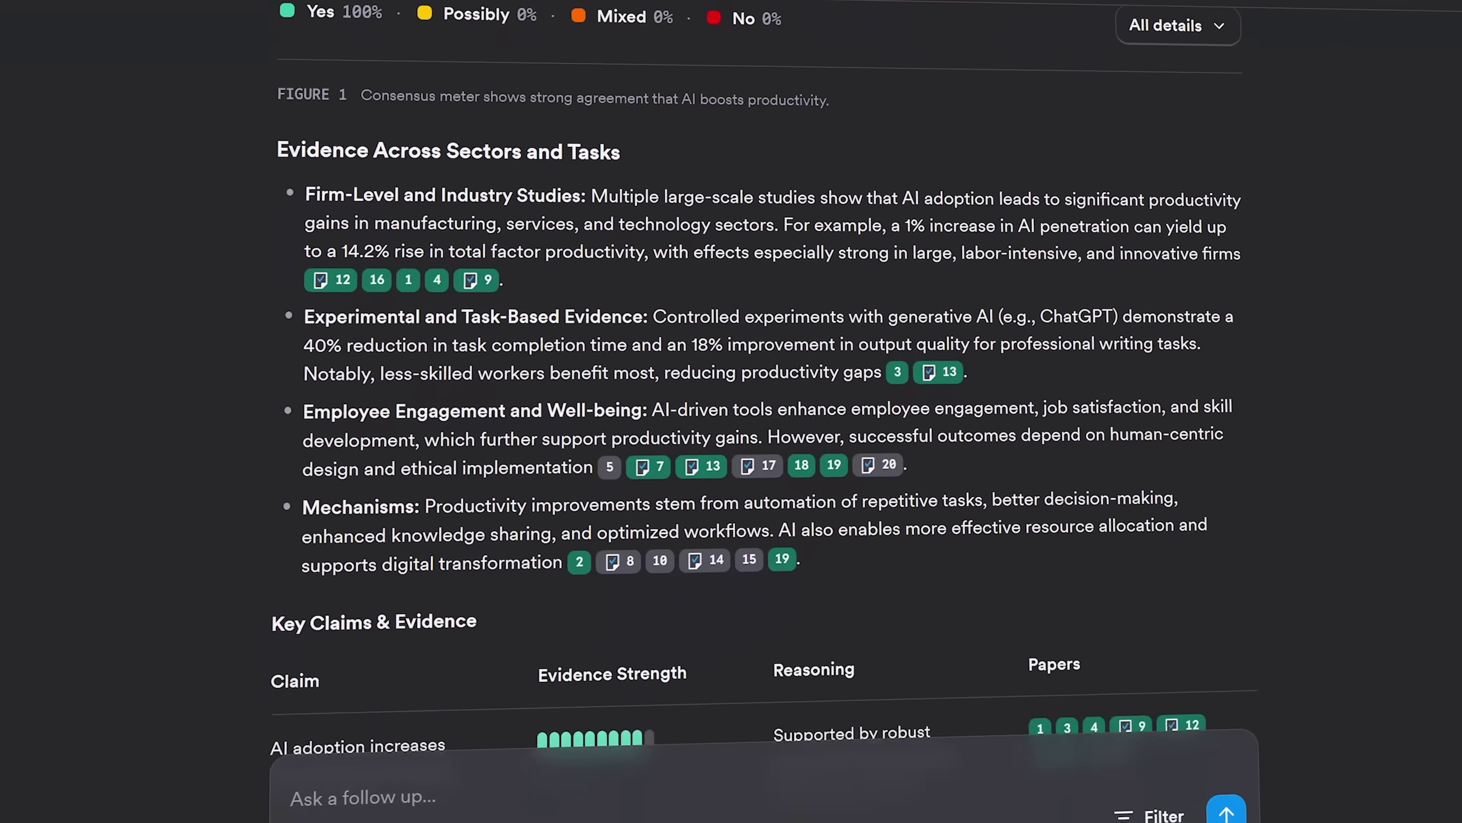
scroll(731, 404, "down", 3)
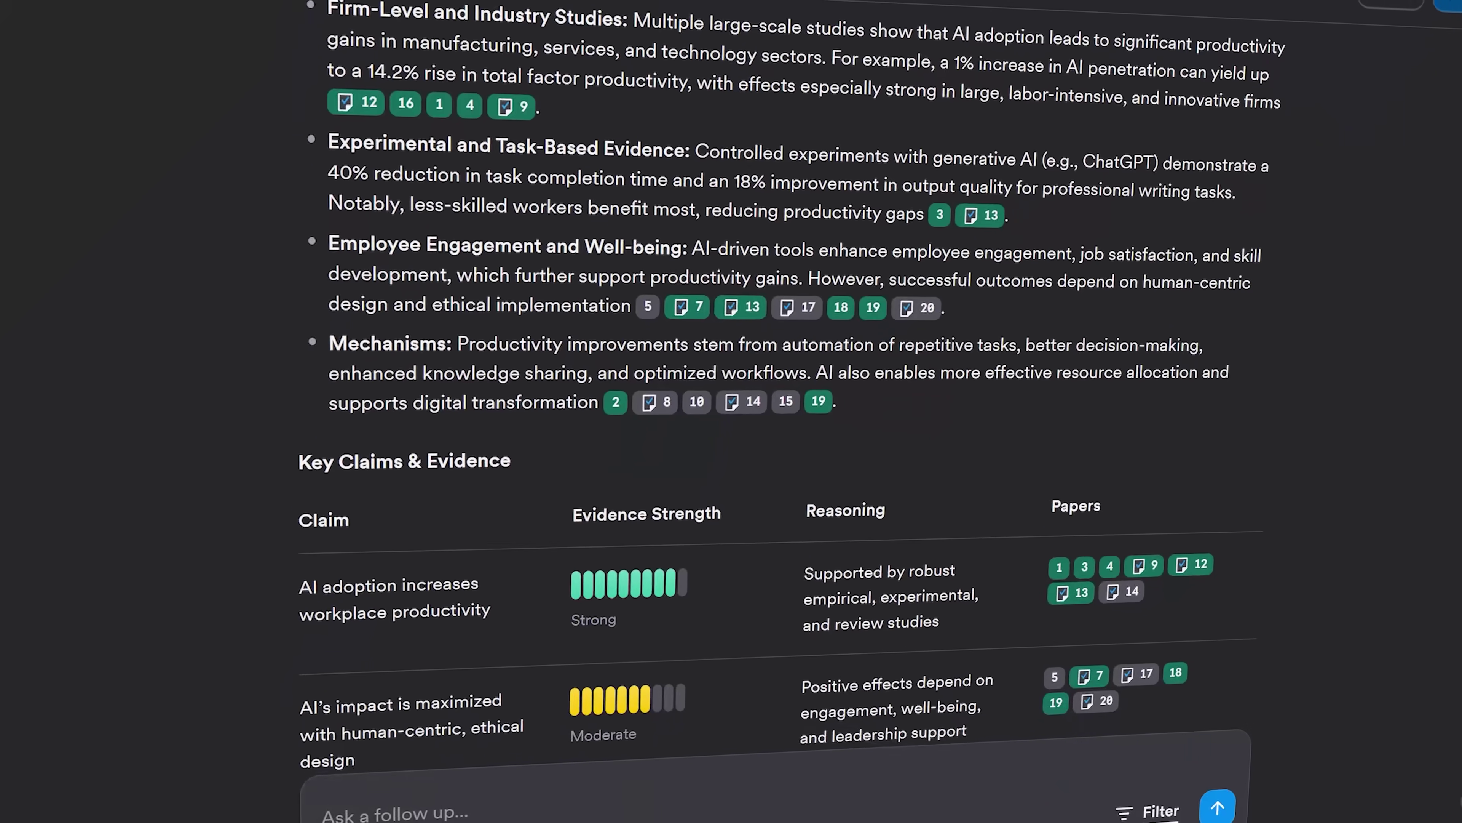
scroll(731, 403, "down", 3)
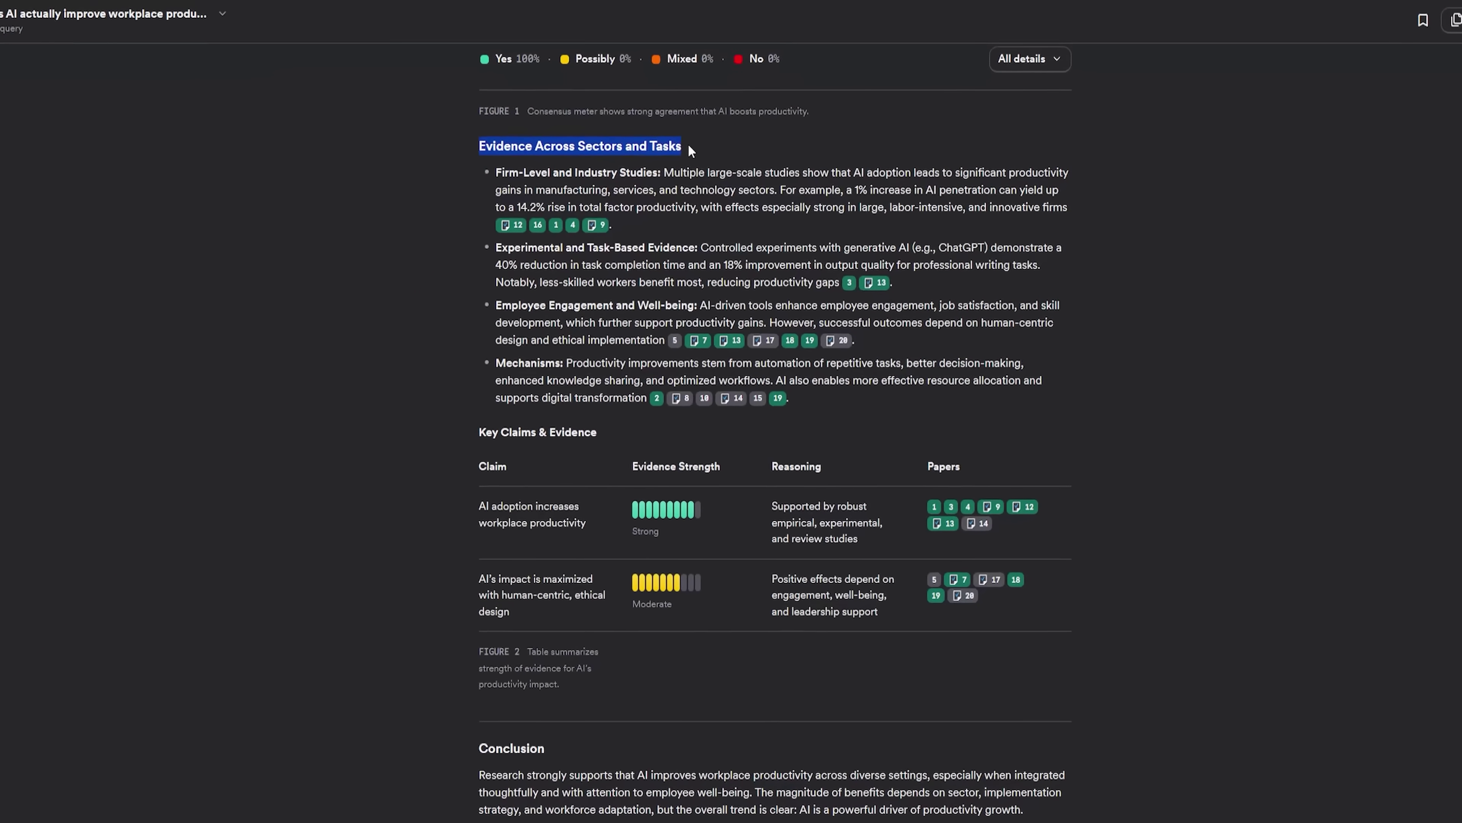
Step: Switch the research mode to Deep and scroll through the urban heat peak-demand report
mouse_move(517, 226)
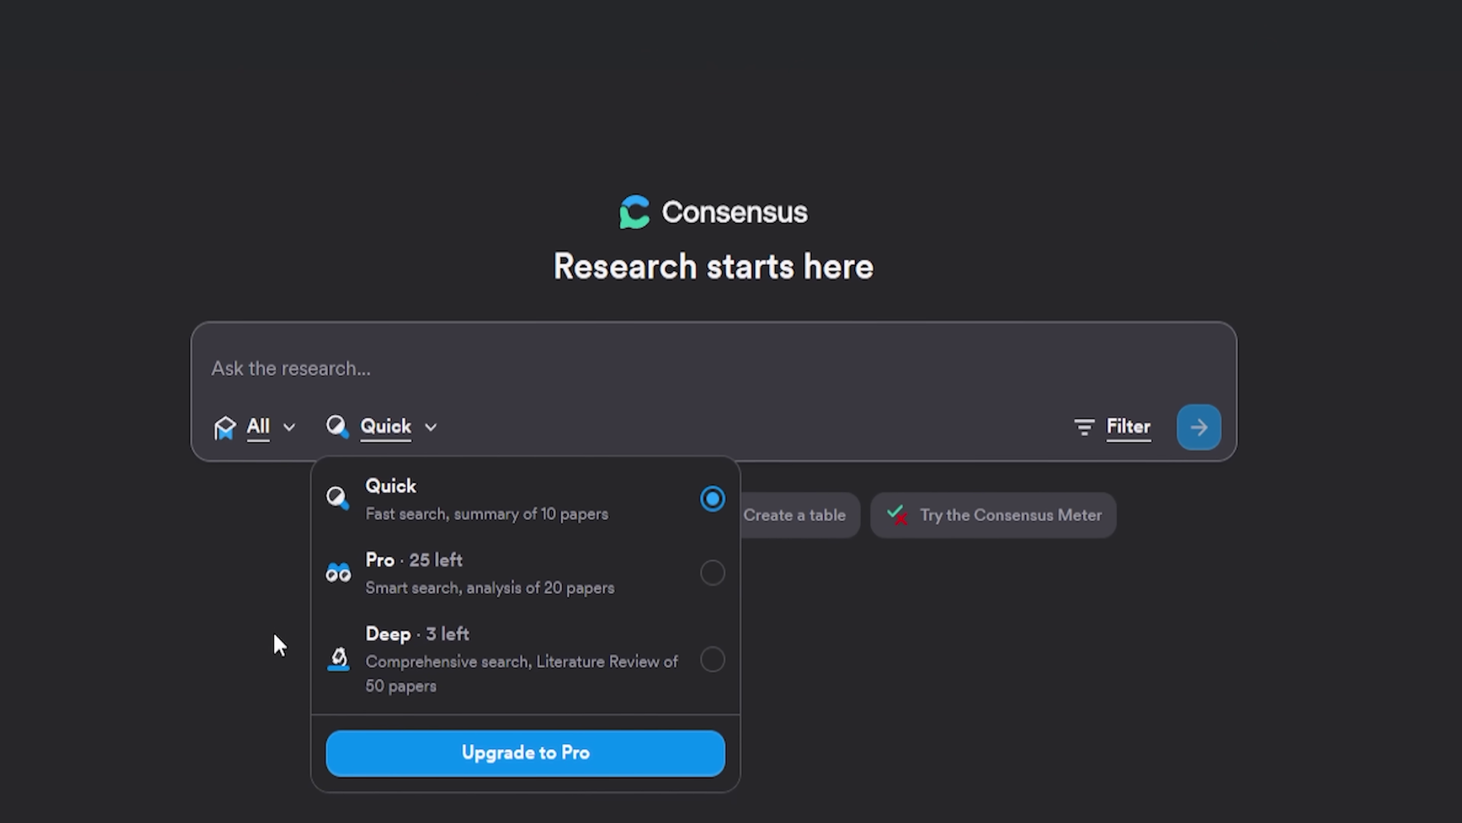
left_click(471, 657)
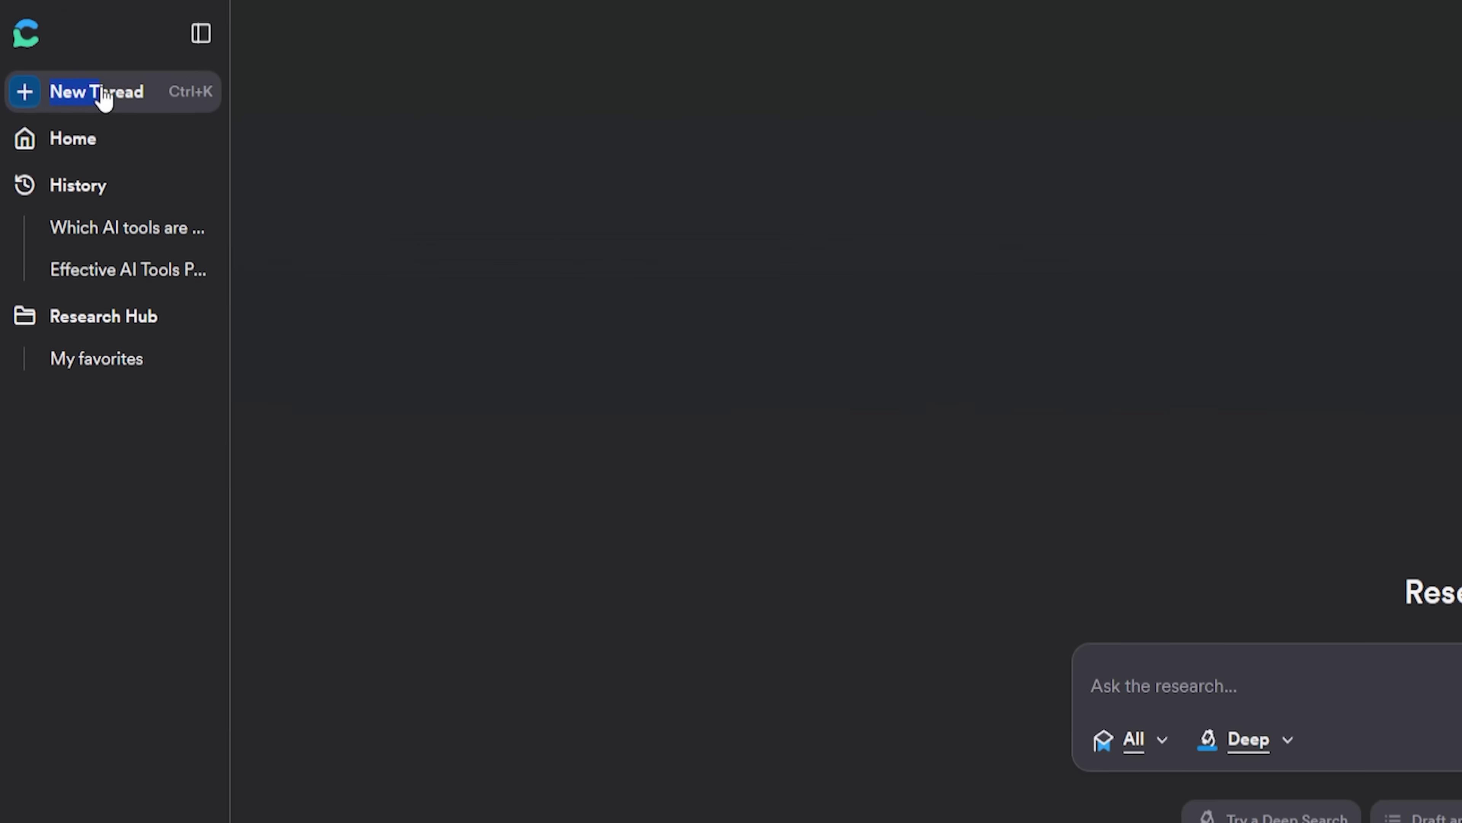
left_click_drag(104, 98, 169, 96)
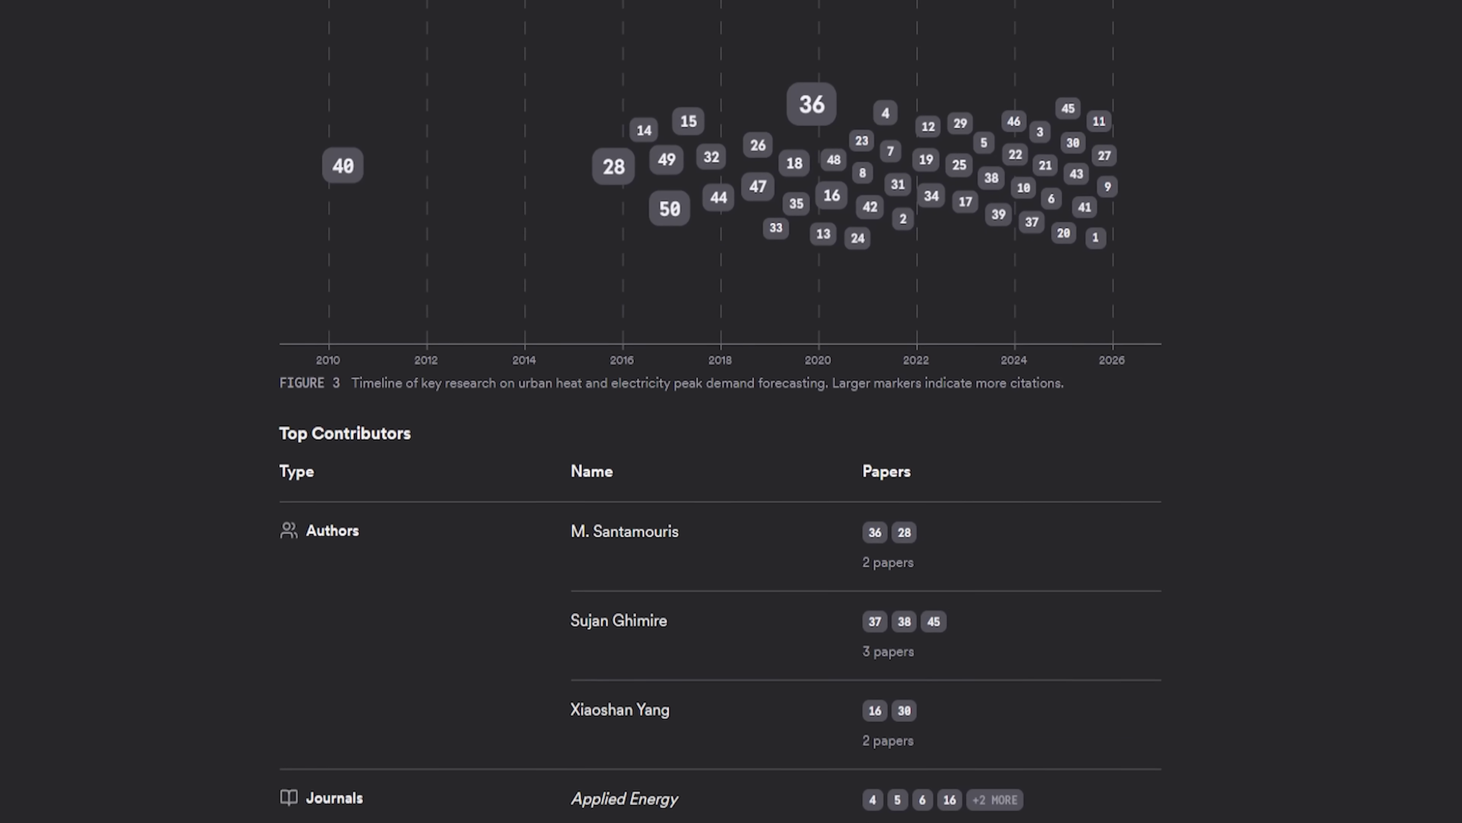
scroll(732, 411, "down", 10)
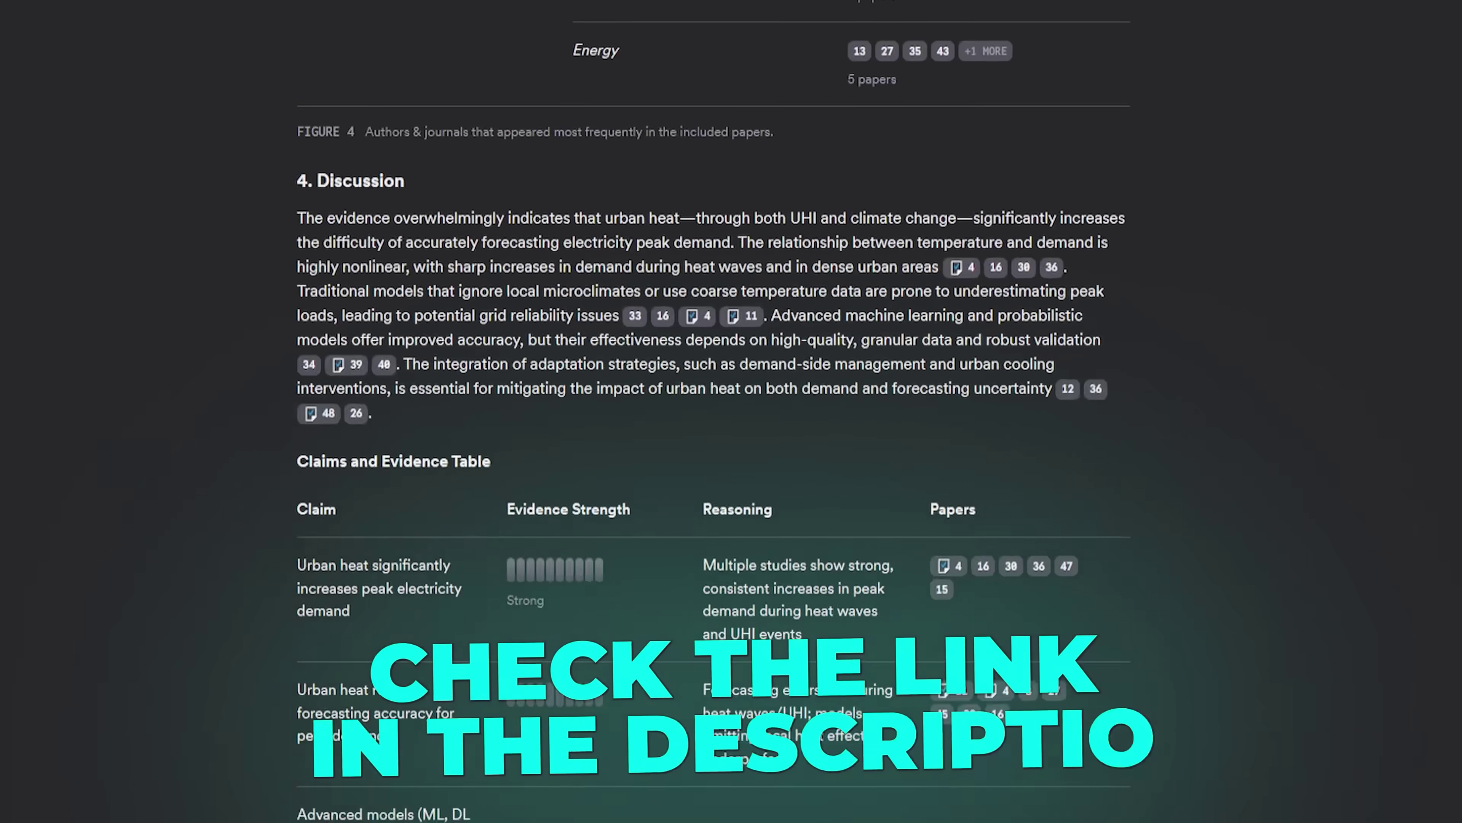
scroll(732, 411, "down", 8)
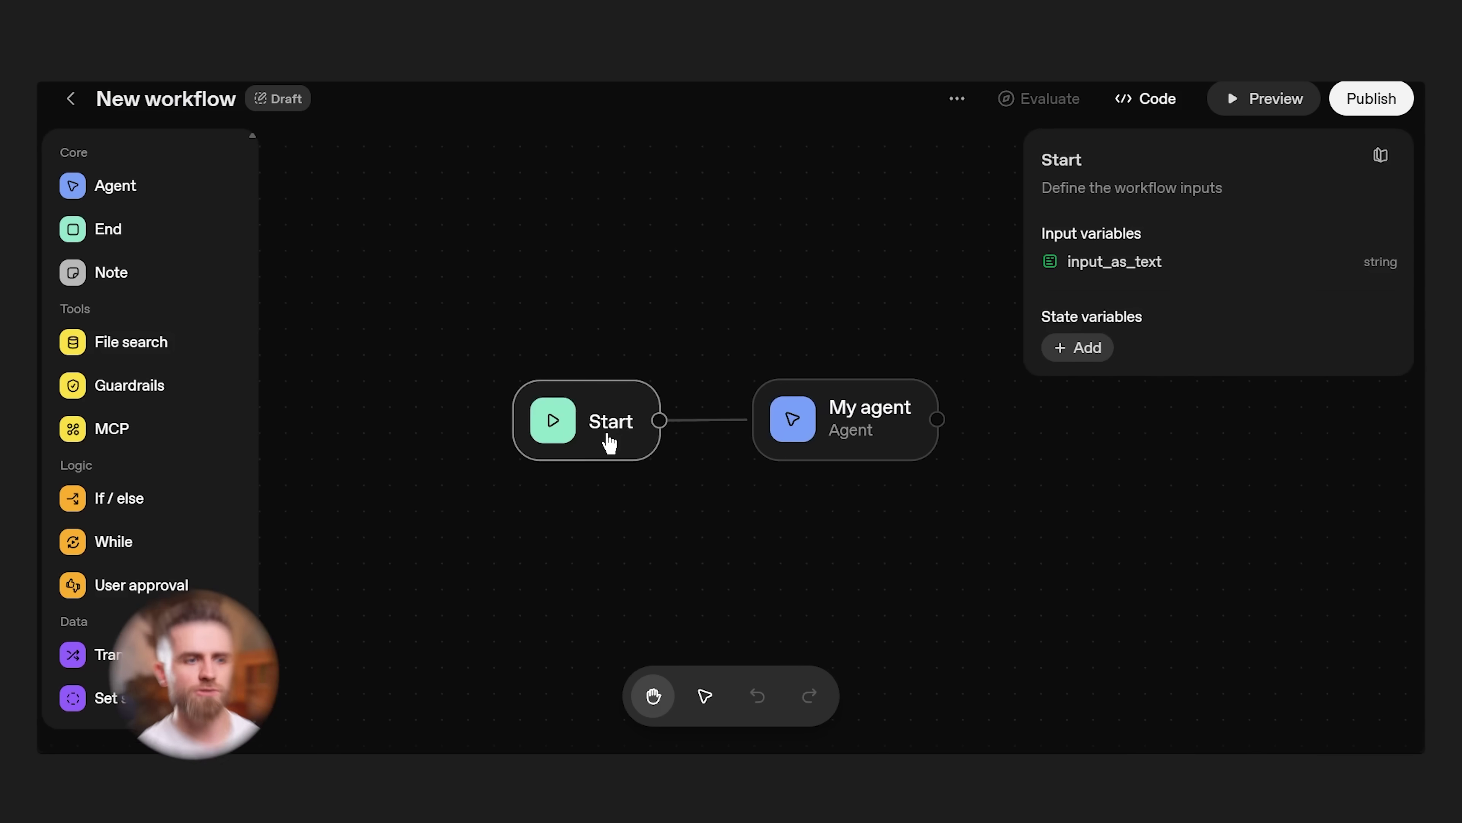
Step: Nudge Start left, view My agent's settings, and add an MCP node from the Tools palette
left_click_drag(608, 444, 591, 443)
left_click(835, 430)
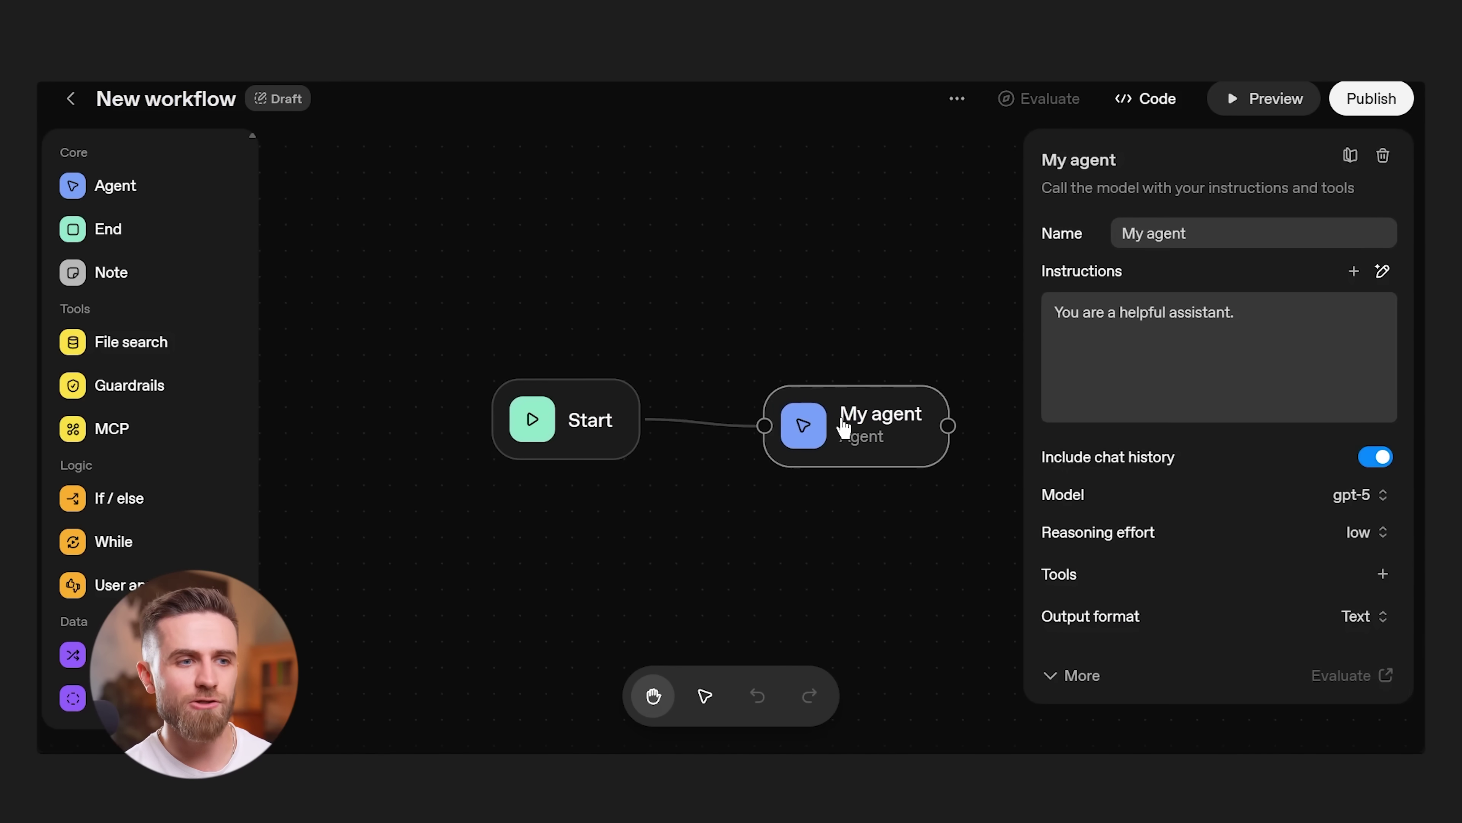
double_click(98, 311)
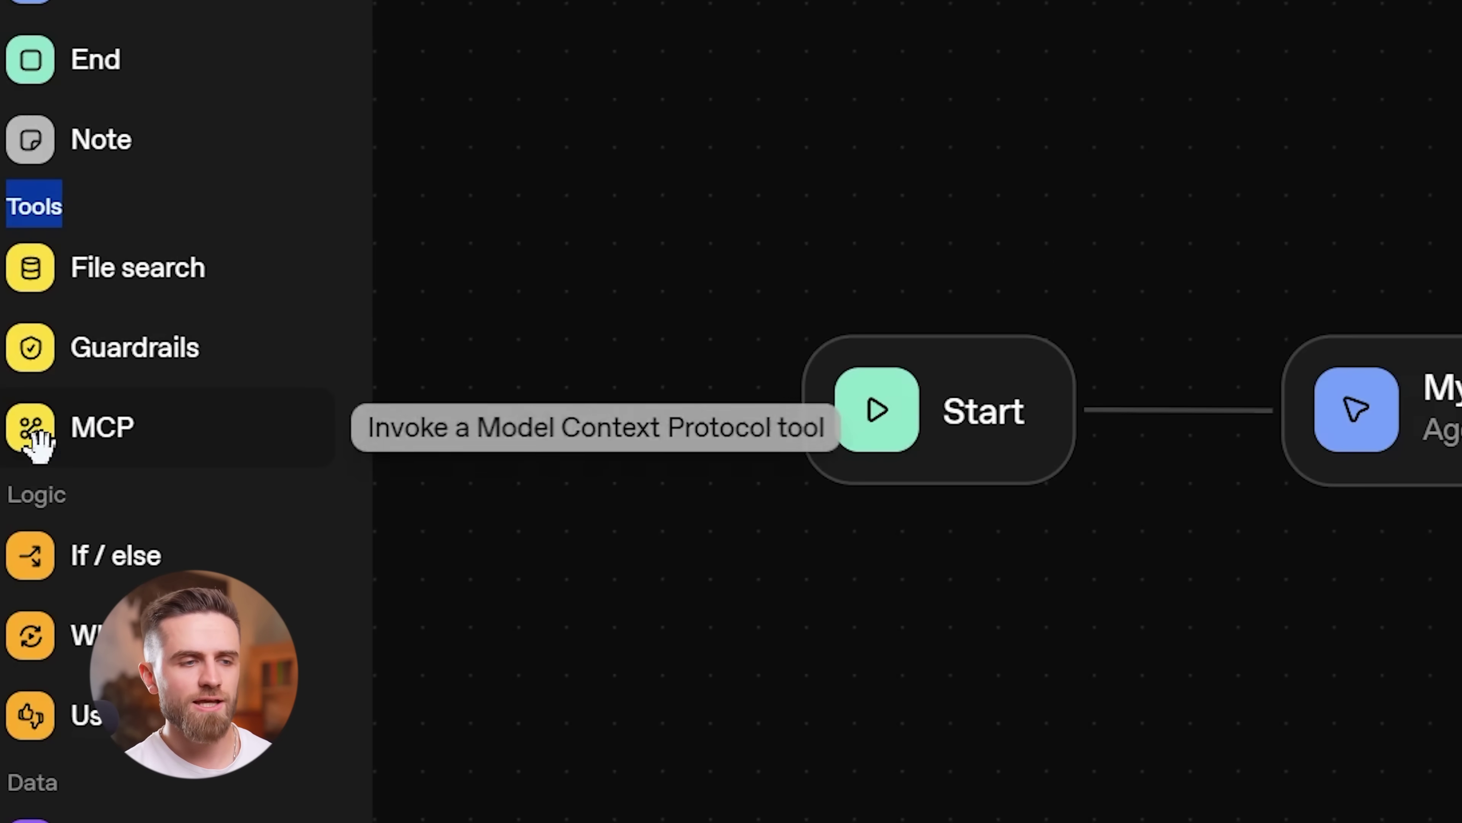
left_click(171, 429)
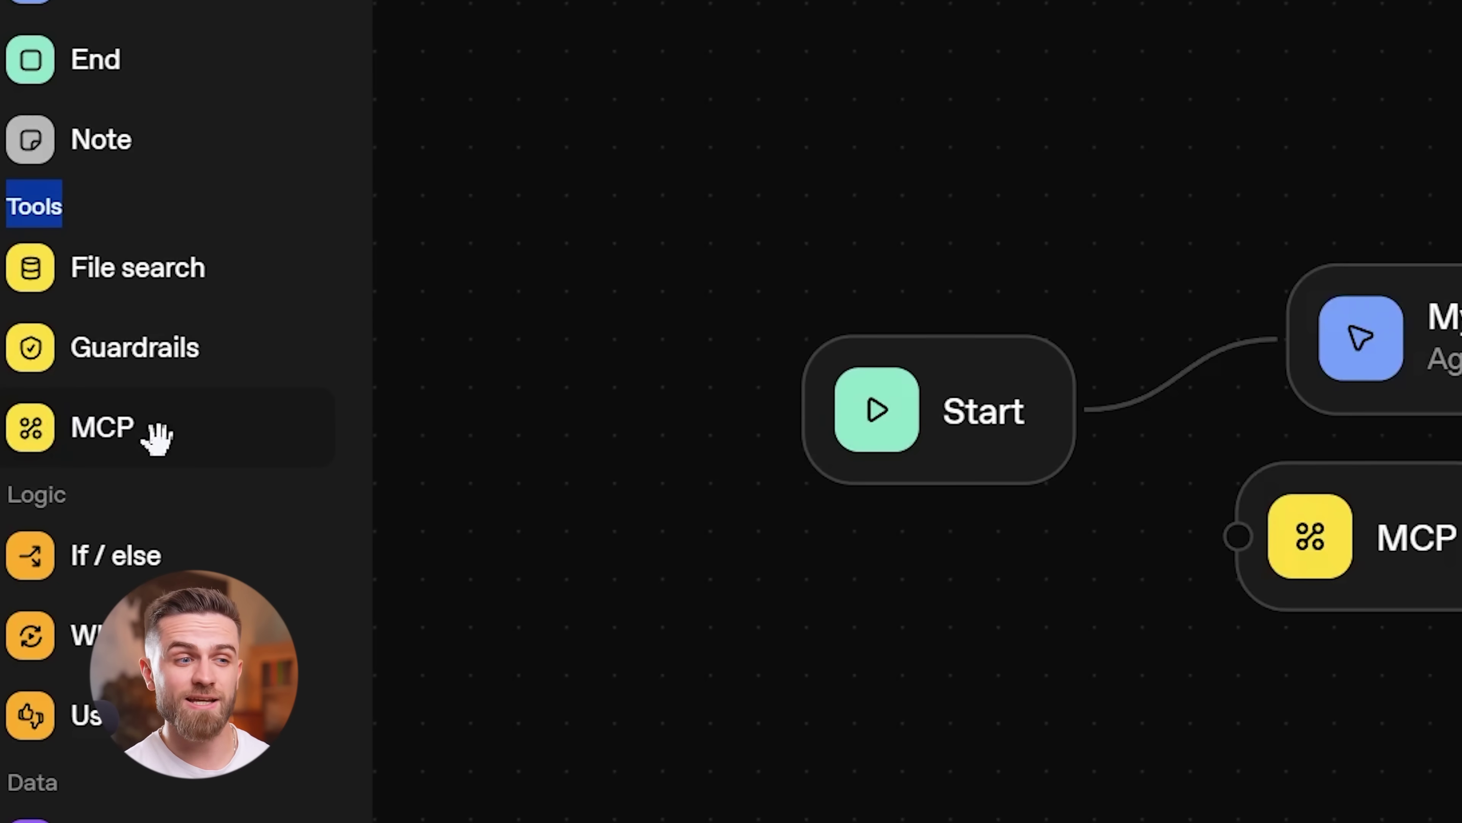
Step: Place the MCP node above Start, connect it to Google Calendar, and keep batch_read_event as its tool
left_click_drag(1302, 541, 1078, 128)
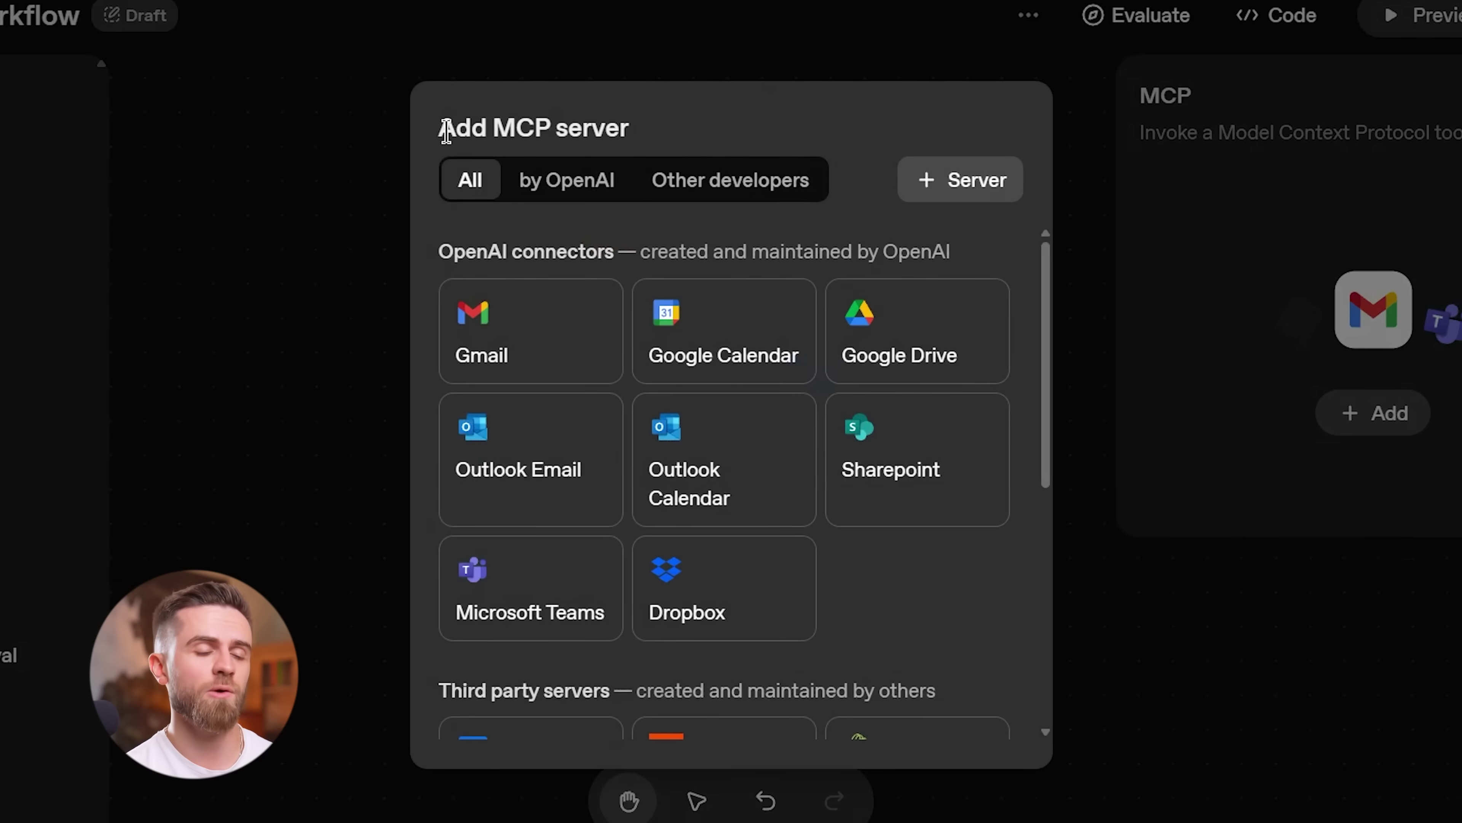
left_click_drag(507, 185, 639, 193)
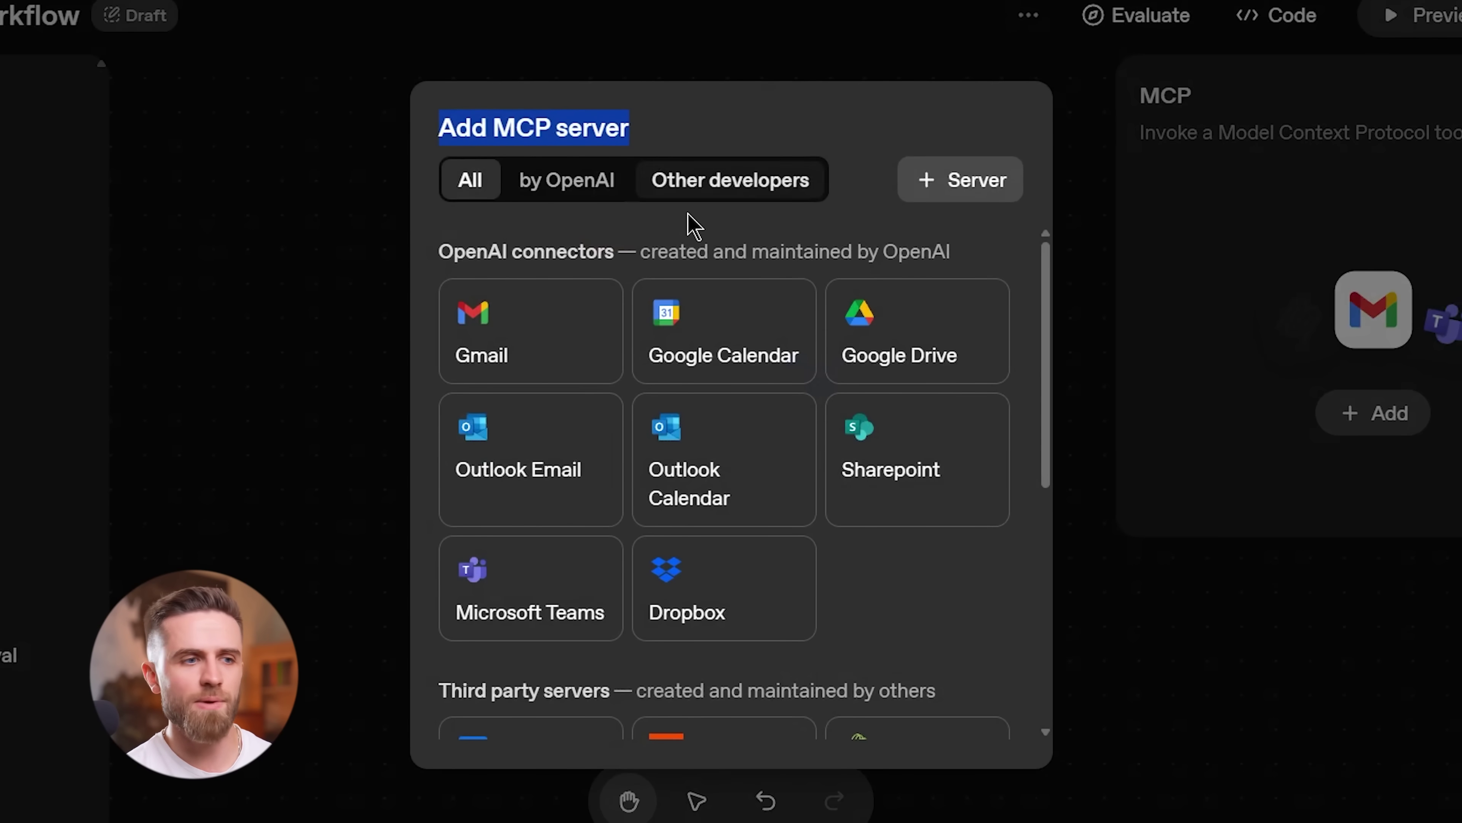
left_click(514, 242)
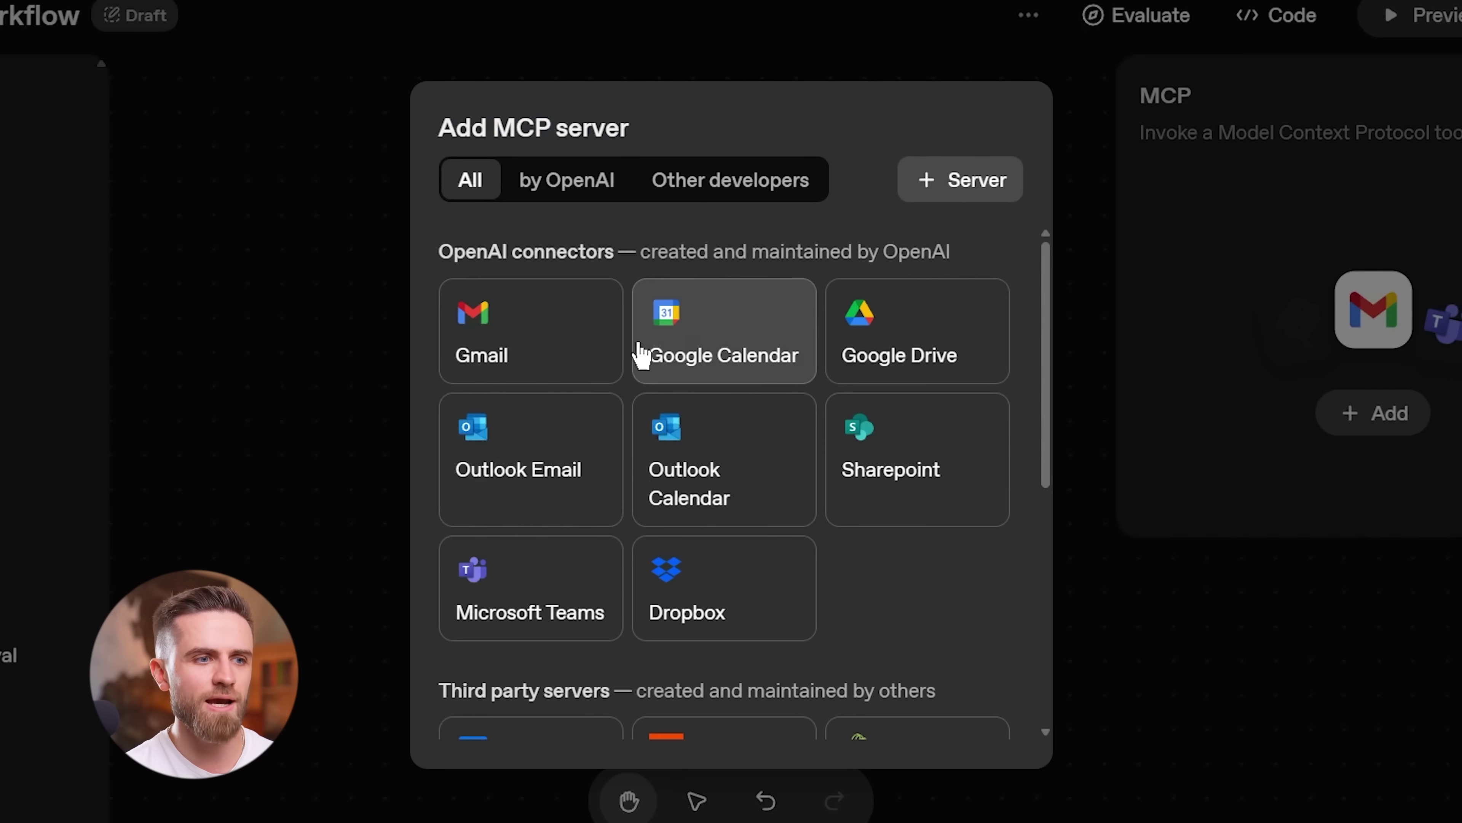
left_click(707, 332)
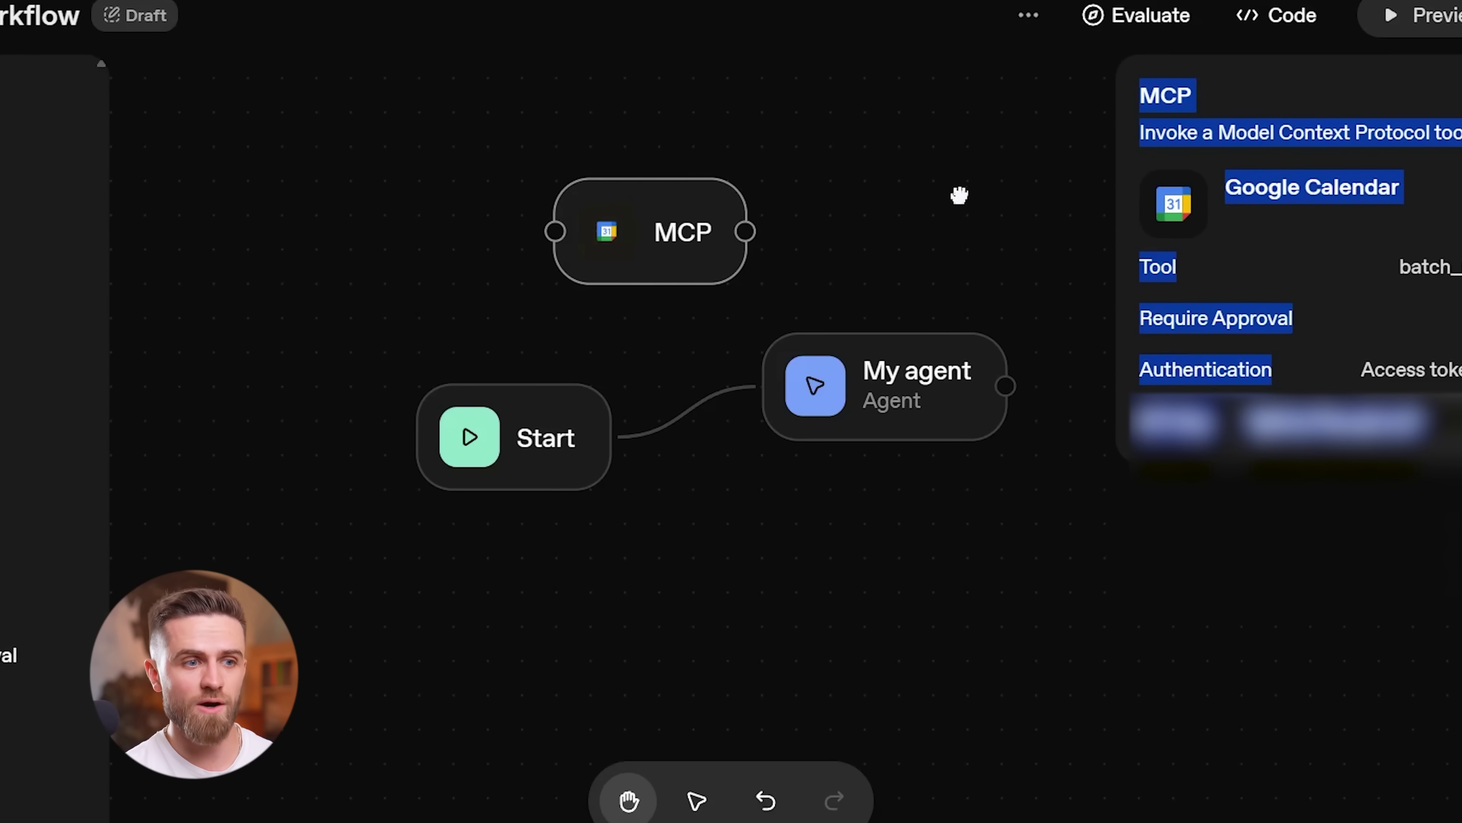
left_click(959, 196)
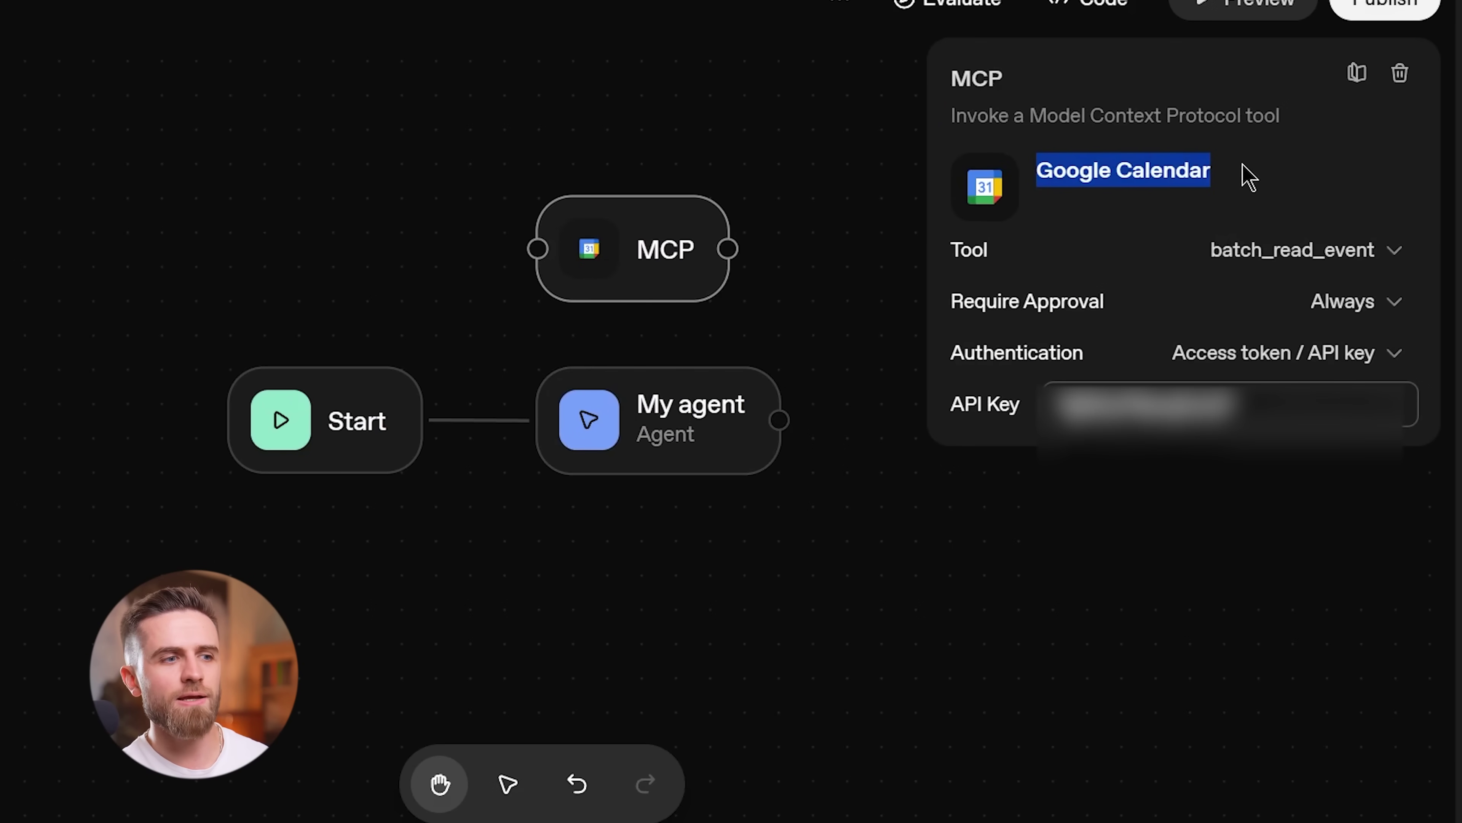
left_click(1280, 256)
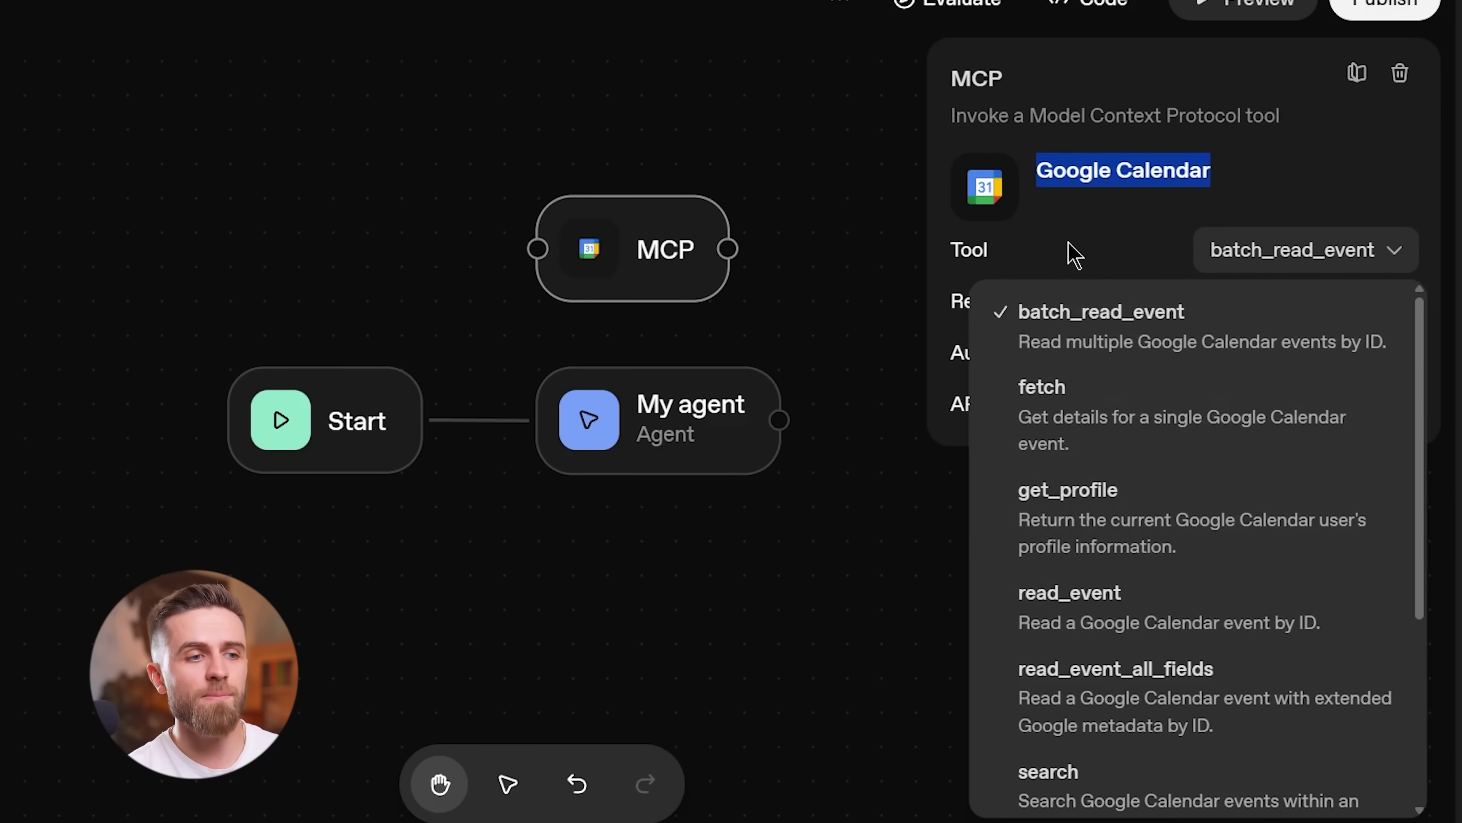
left_click(1159, 346)
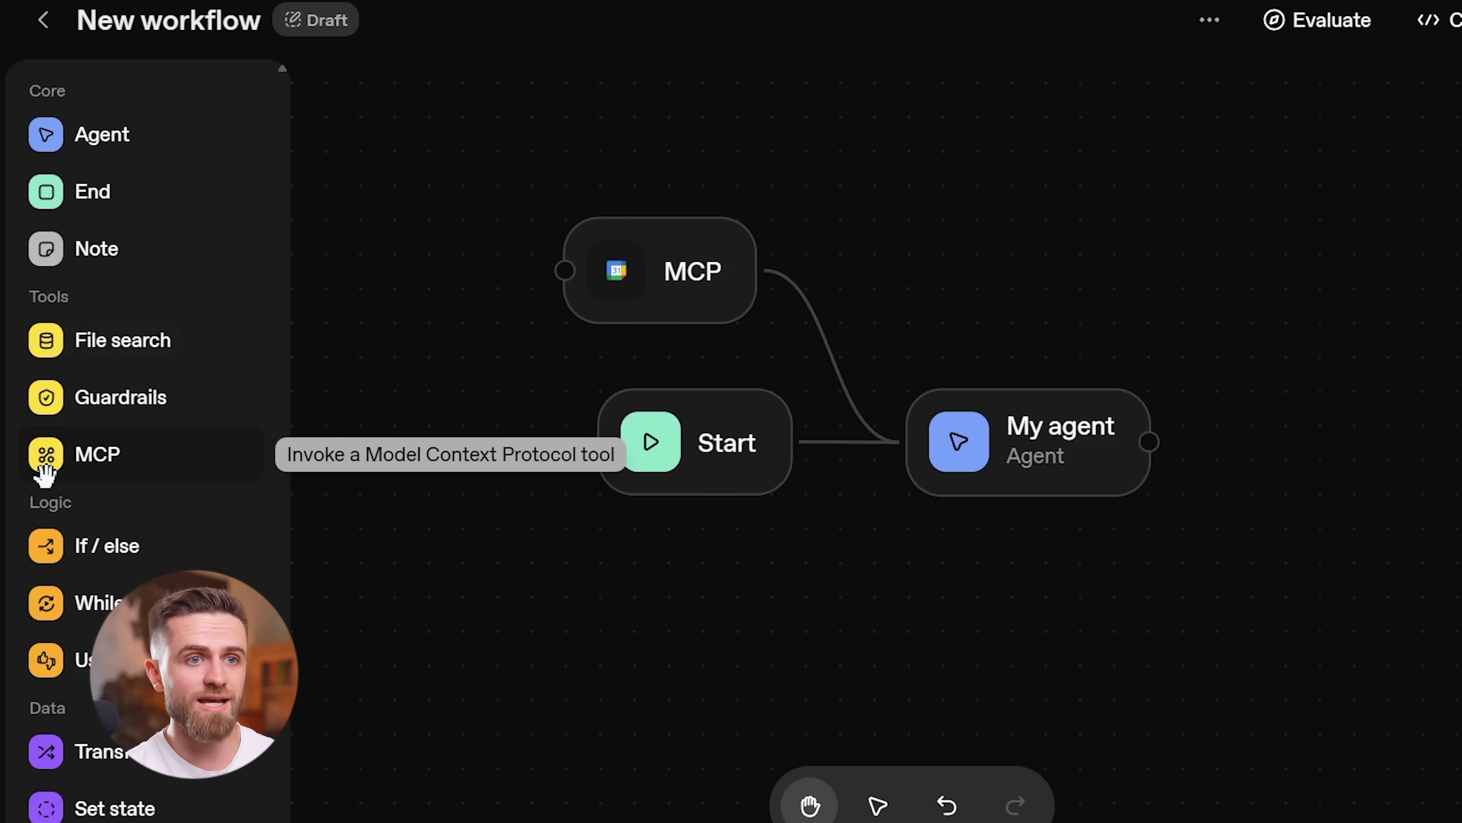
Step: Add a second MCP node below Start connected to Google Drive and browse its available actions
left_click(45, 464)
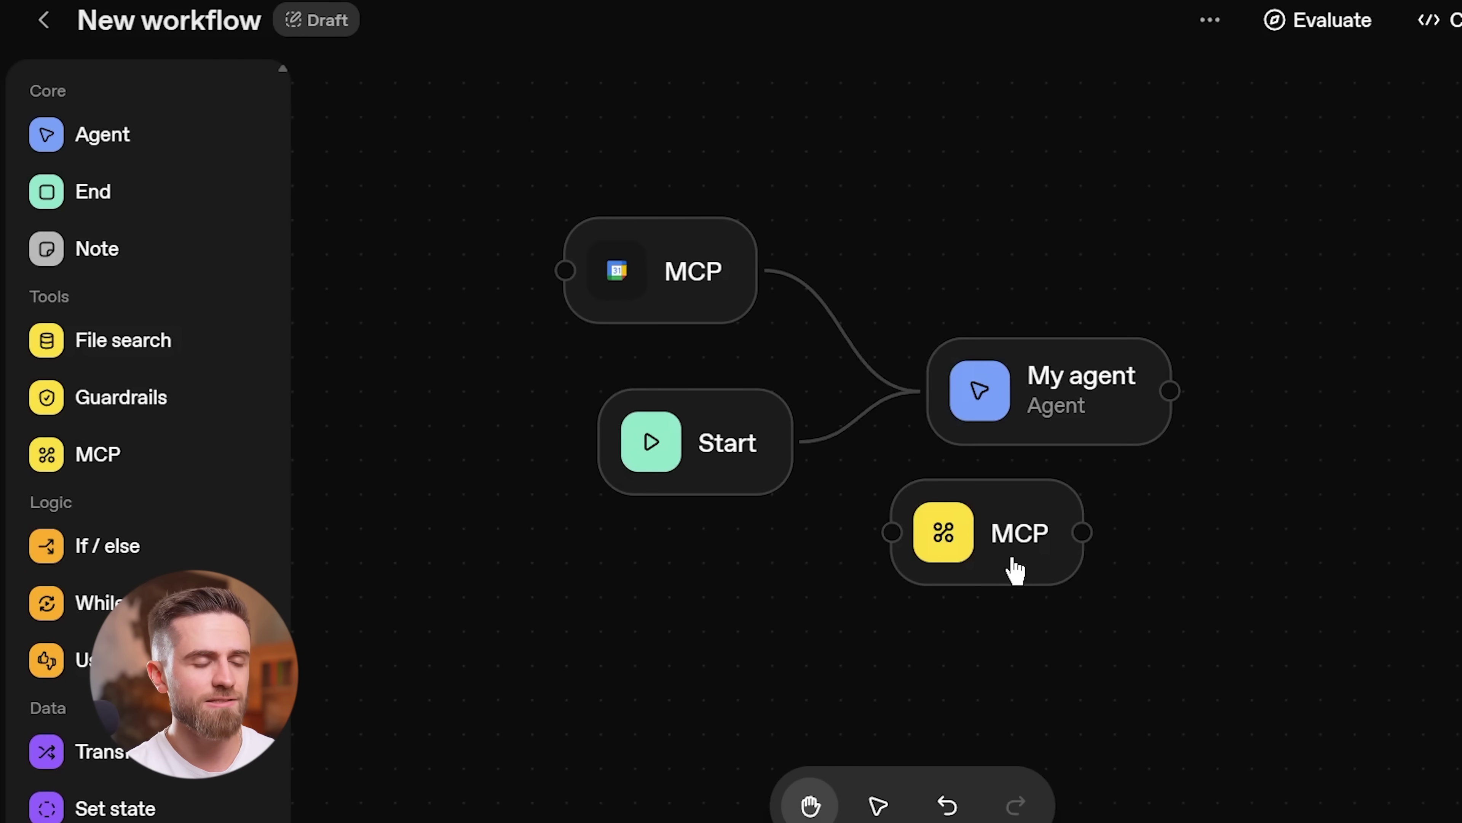
left_click_drag(1017, 571, 656, 649)
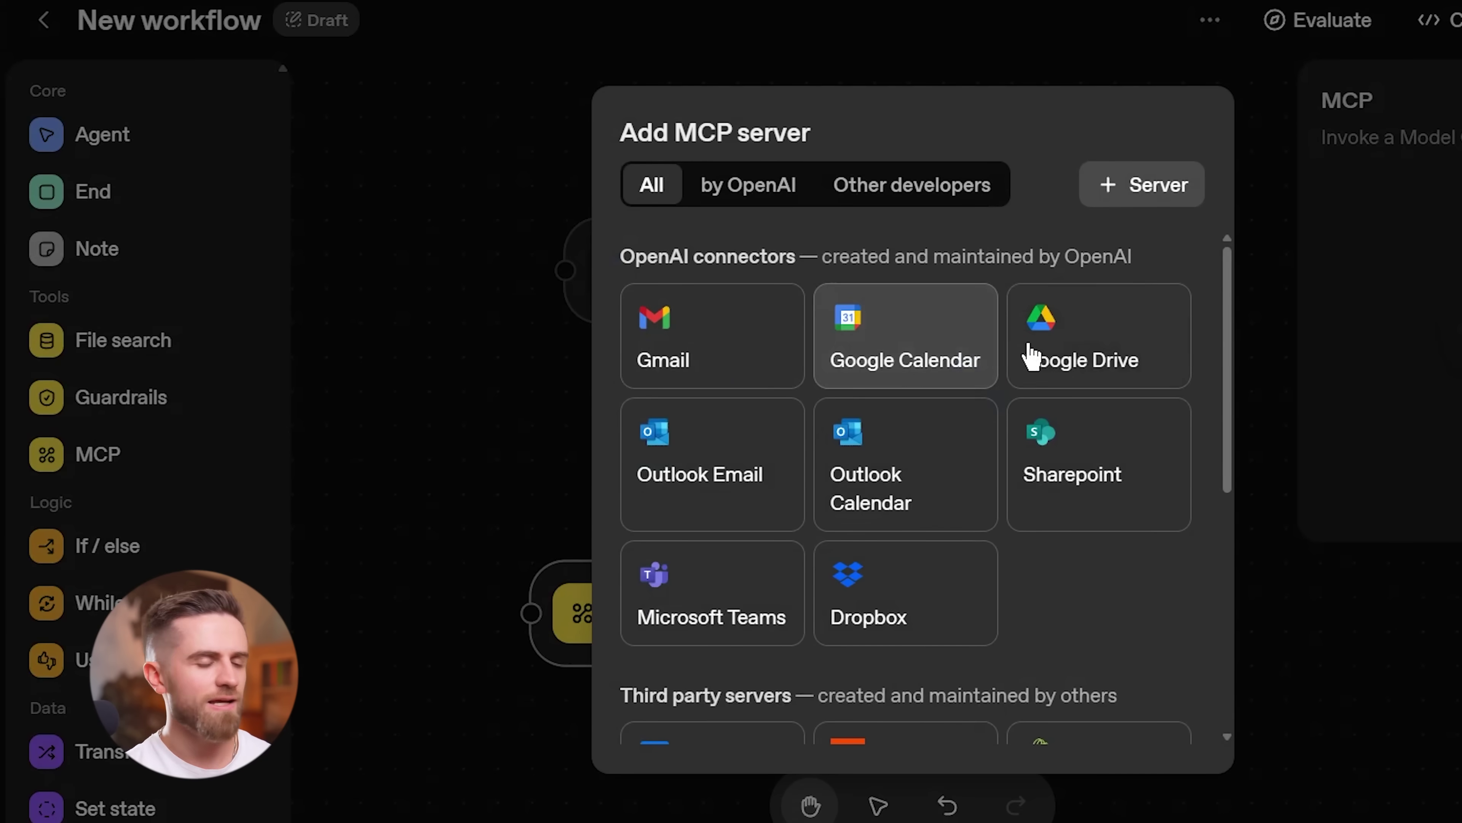
left_click(1030, 352)
left_click(1362, 293)
scroll(1142, 555, "down", 3)
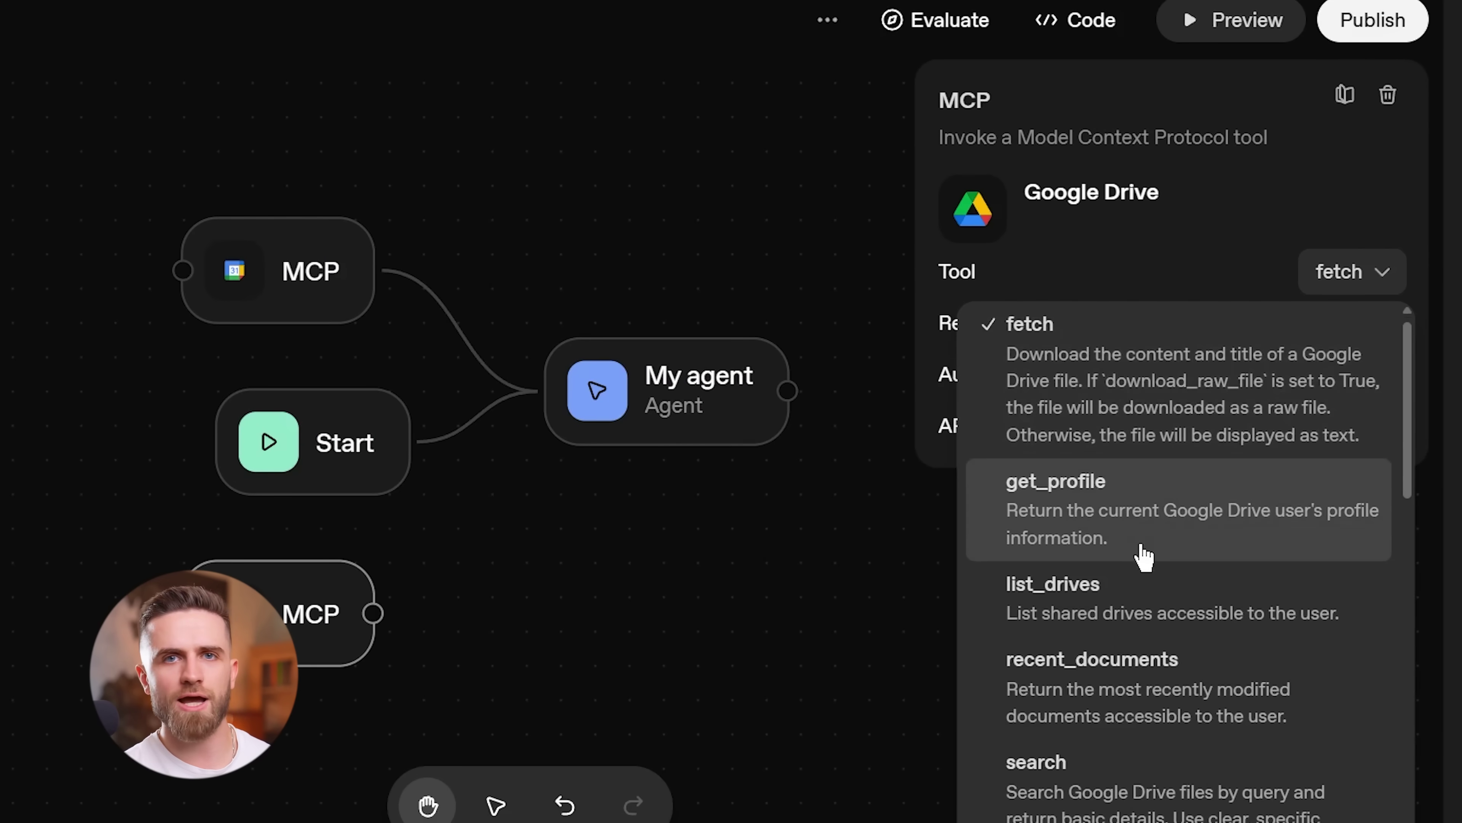
scroll(1036, 640, "up", 3)
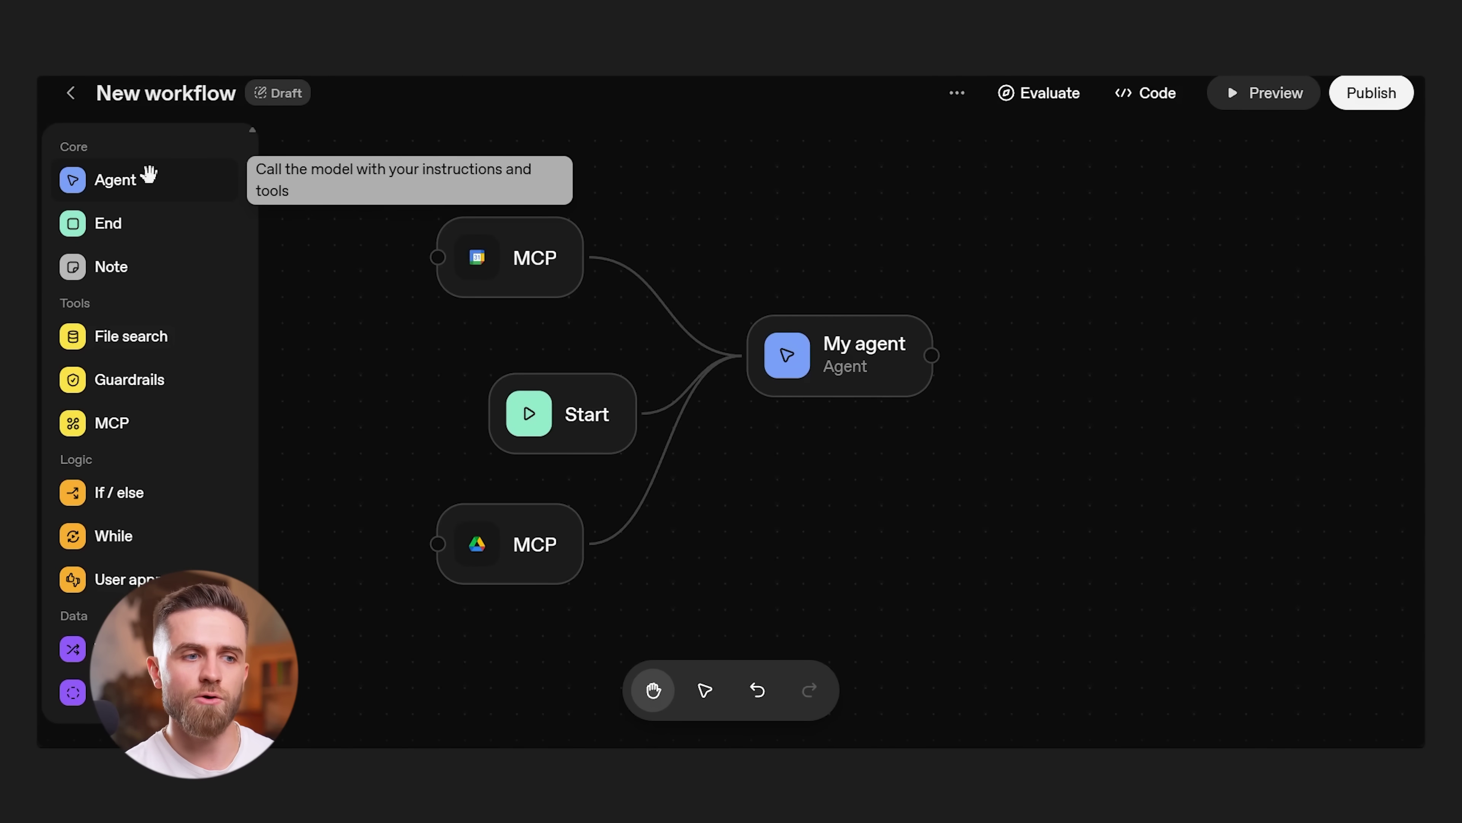
Step: Rename the My agent step to 'Meeting Analyzer' and select all its existing instructions text
left_click(848, 357)
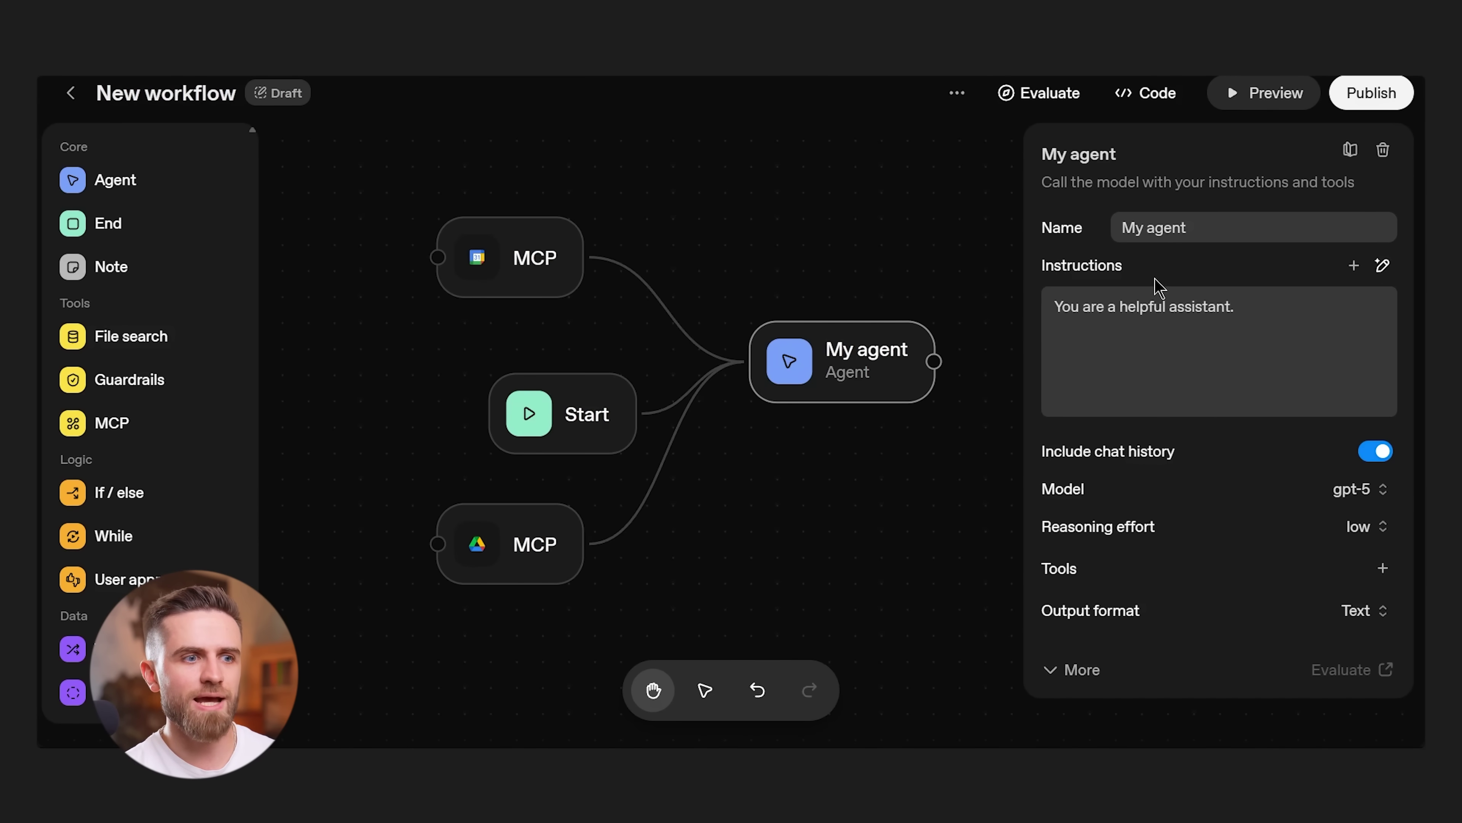
left_click(1198, 229)
key("ctrl+a")
type("Mee")
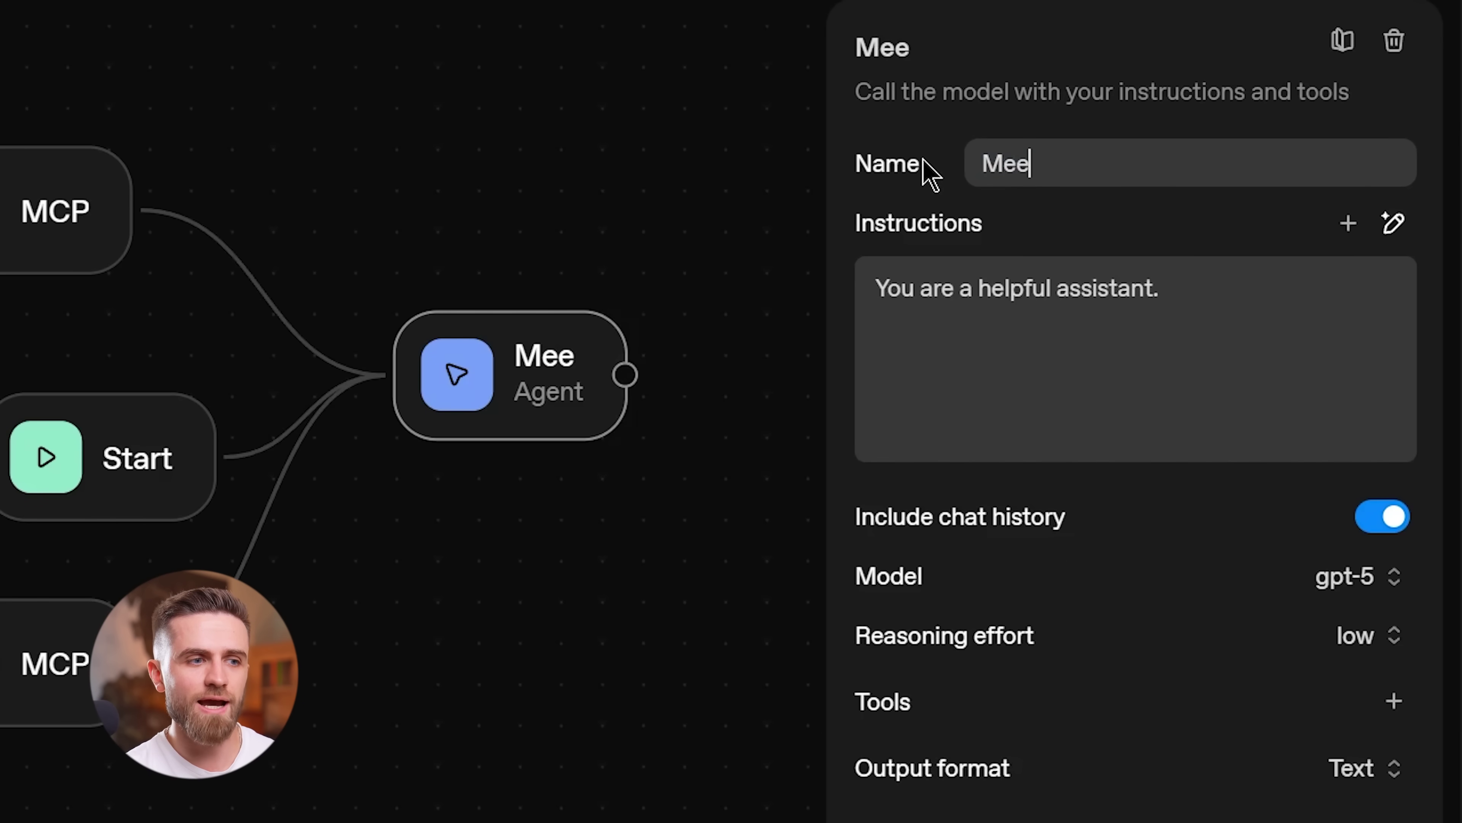
type("ting Analyzer")
left_click(1147, 346)
key("ctrl+a")
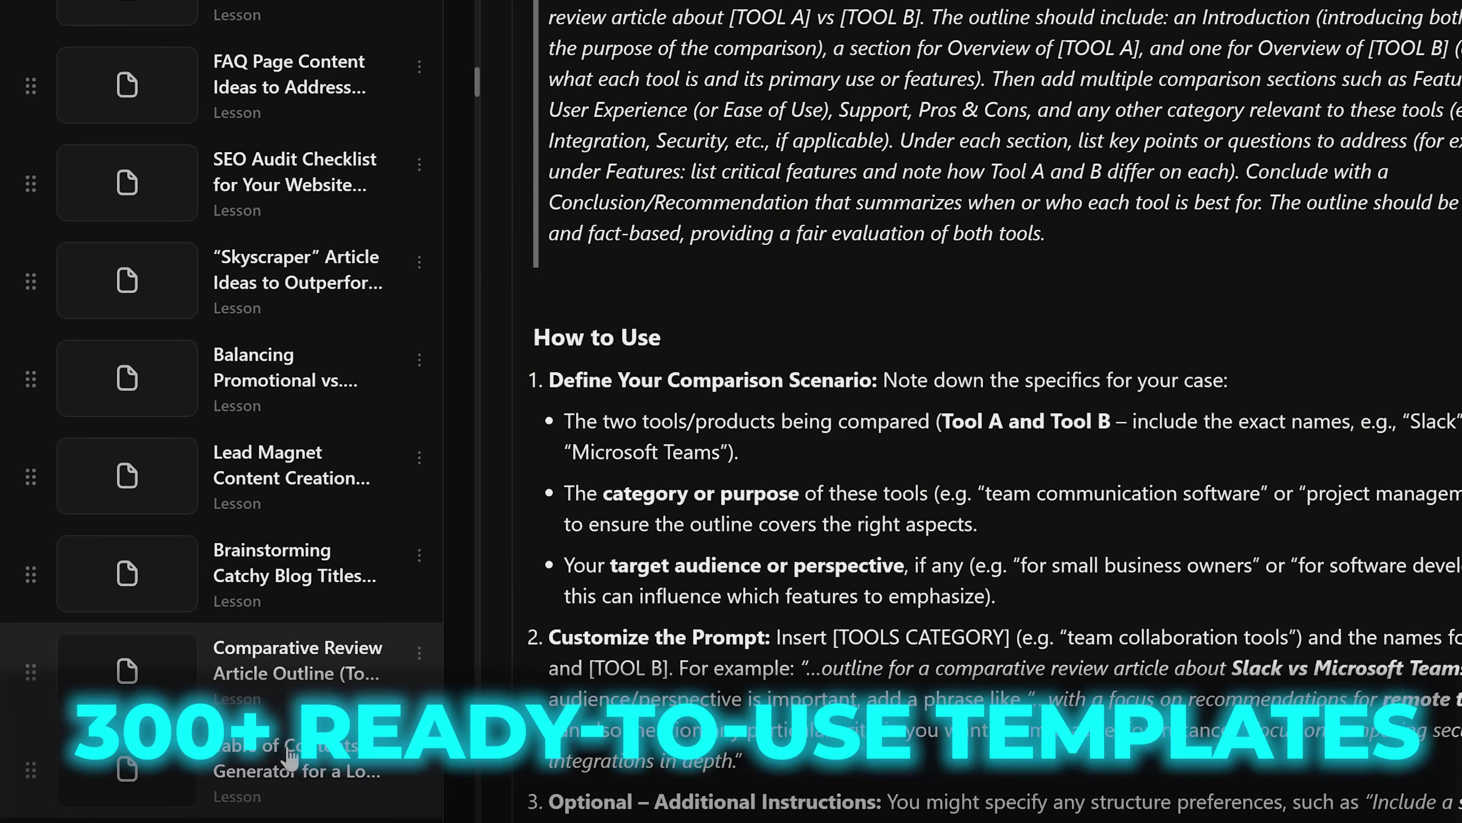
Step: Scroll the Comparative Review lesson and open the Table of Contents Generator lesson from the sidebar
left_click(431, 789)
scroll(864, 461, "down", 10)
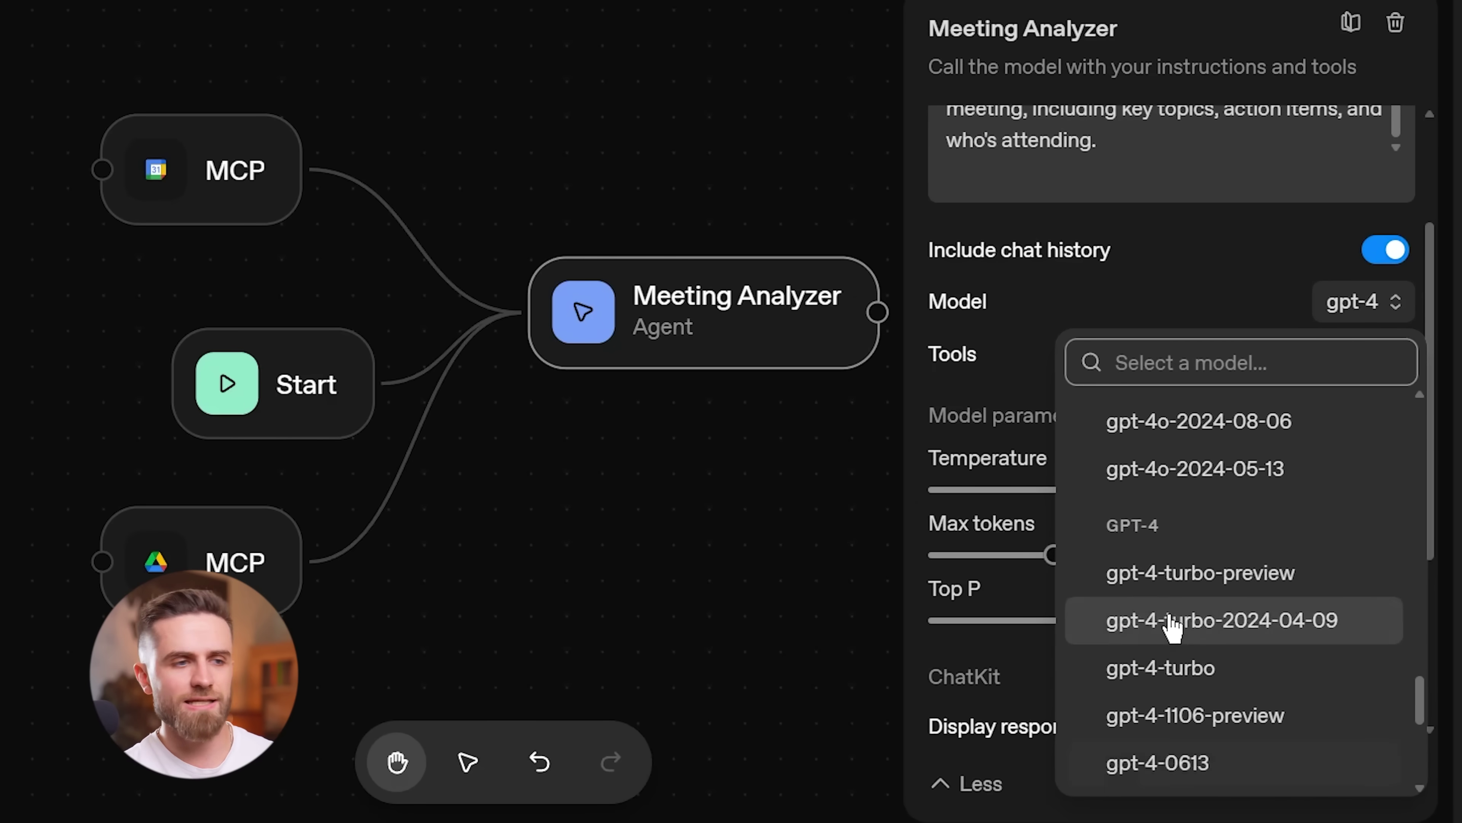
Step: Set Meeting Analyzer to o3-mini, medium reasoning, Text output, and add an Agent node to its right
left_click(1184, 662)
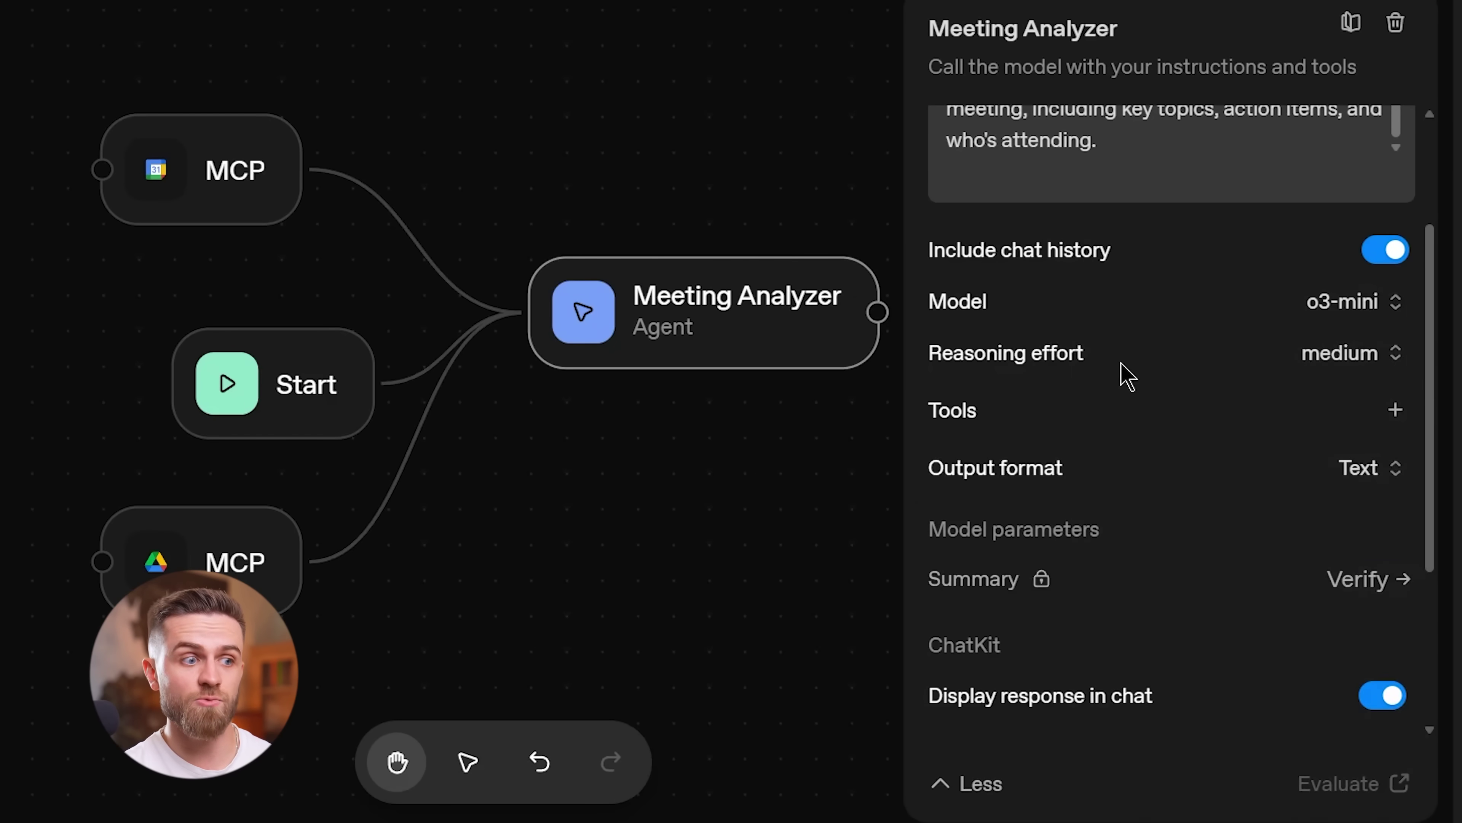
left_click(1342, 350)
left_click(1273, 346)
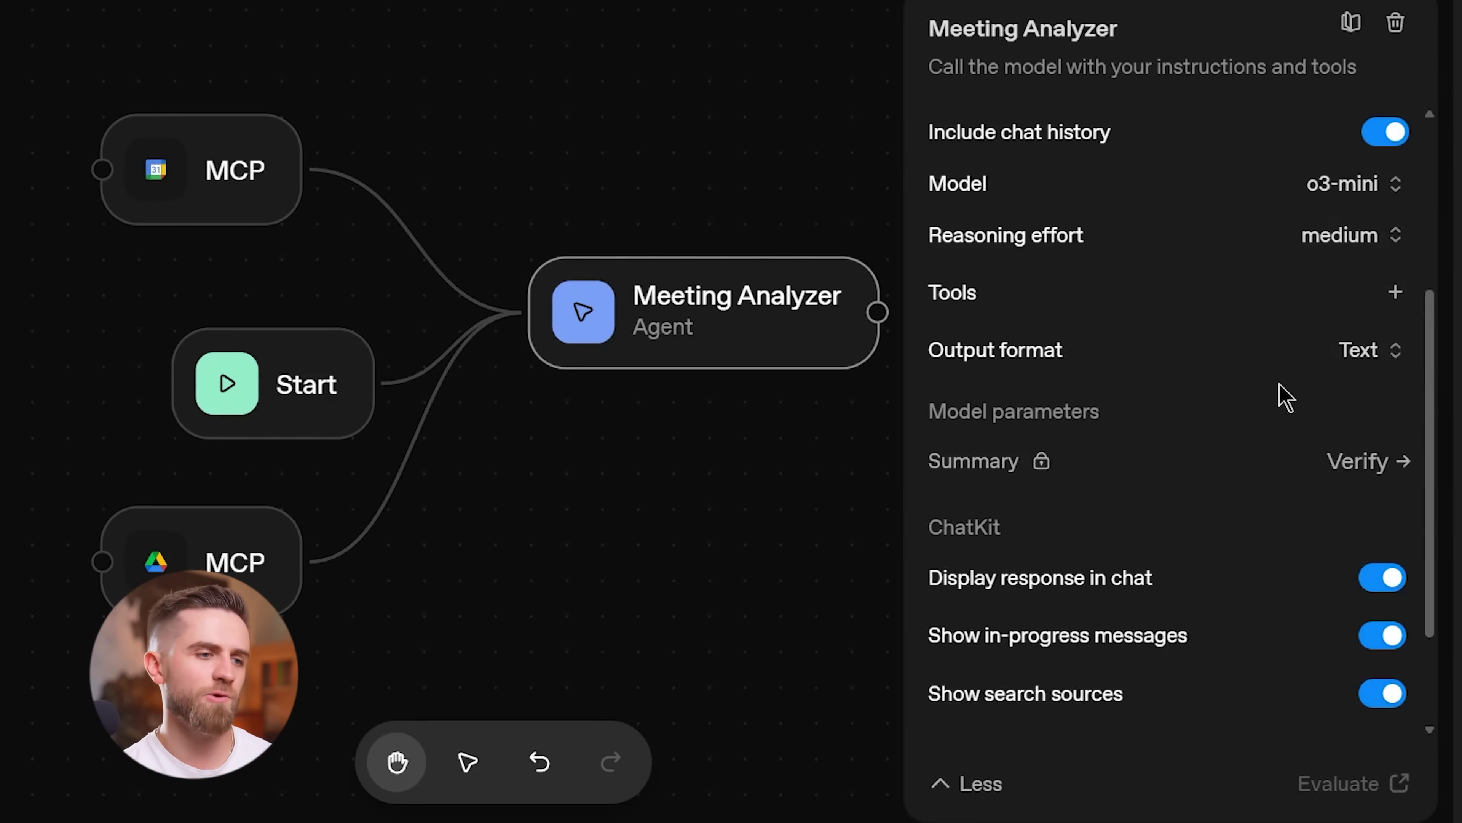
left_click(1365, 350)
left_click(1271, 426)
left_click_drag(115, 180, 956, 369)
left_click(1107, 523)
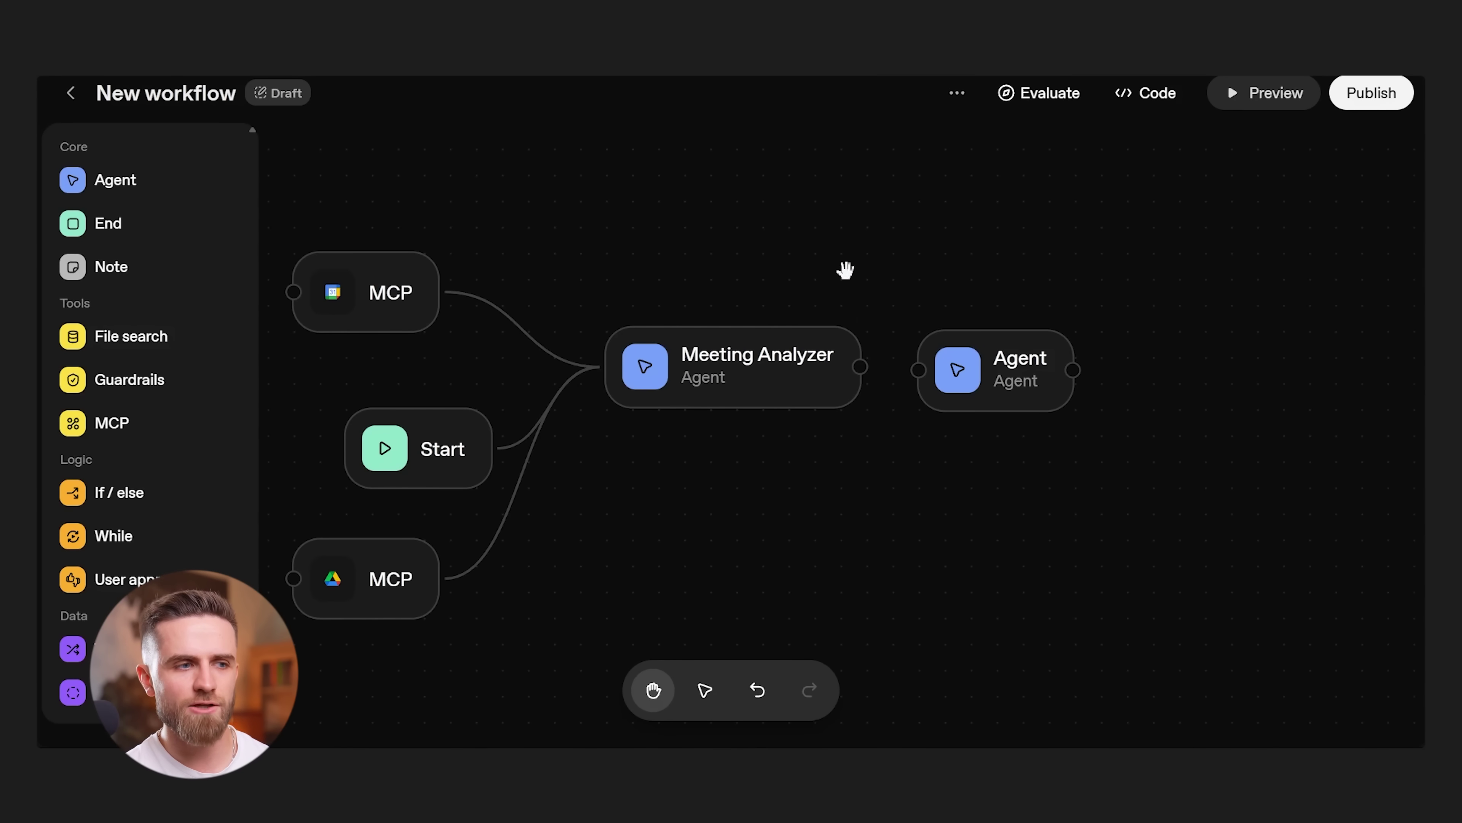
Step: Rename the new agent 'Email drafter' and write its email-drafting instructions
left_click_drag(1005, 385, 1031, 384)
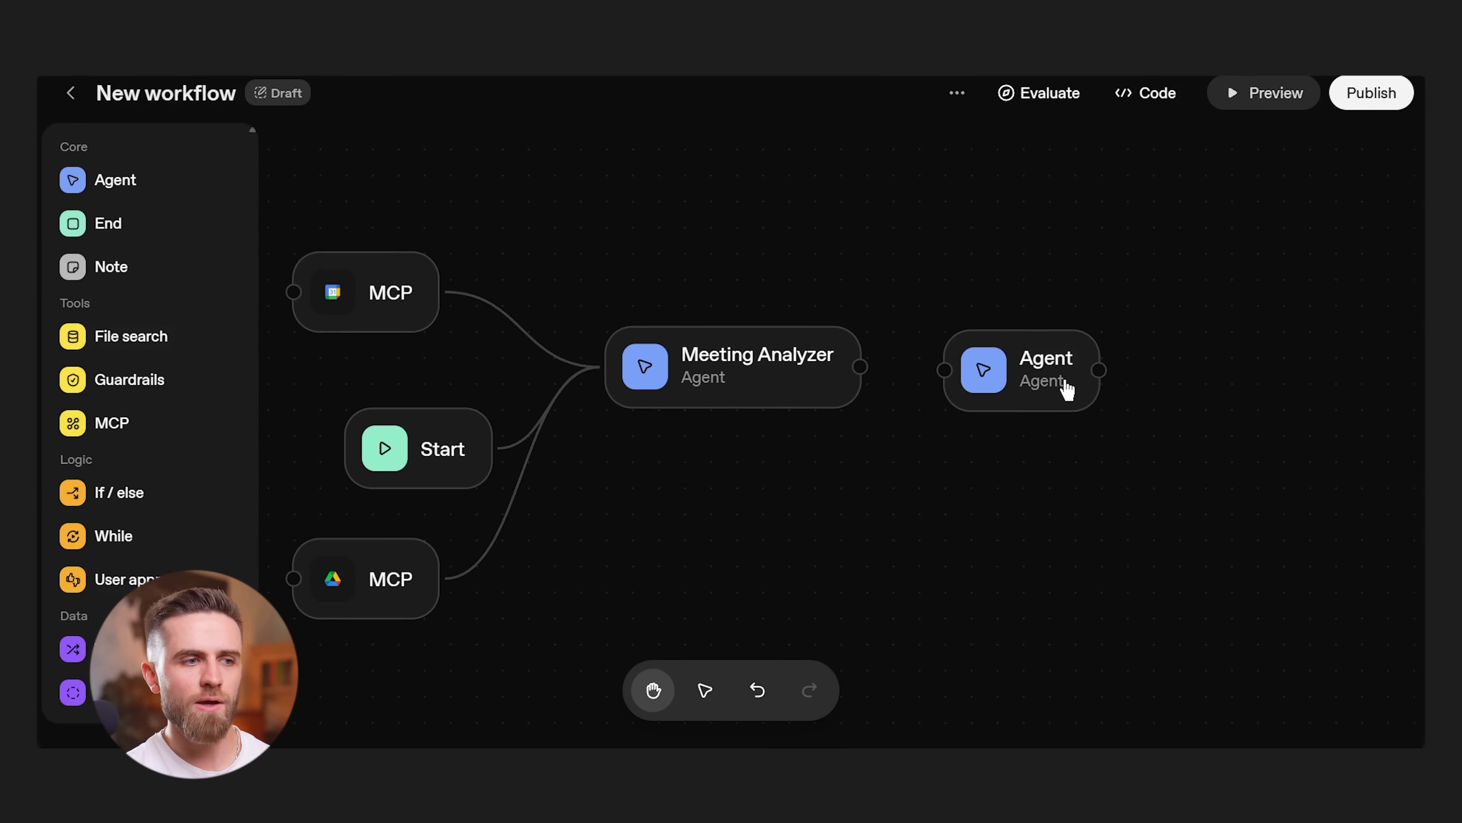
left_click(1007, 380)
double_click(1113, 237)
type("Ema")
type("il drafter")
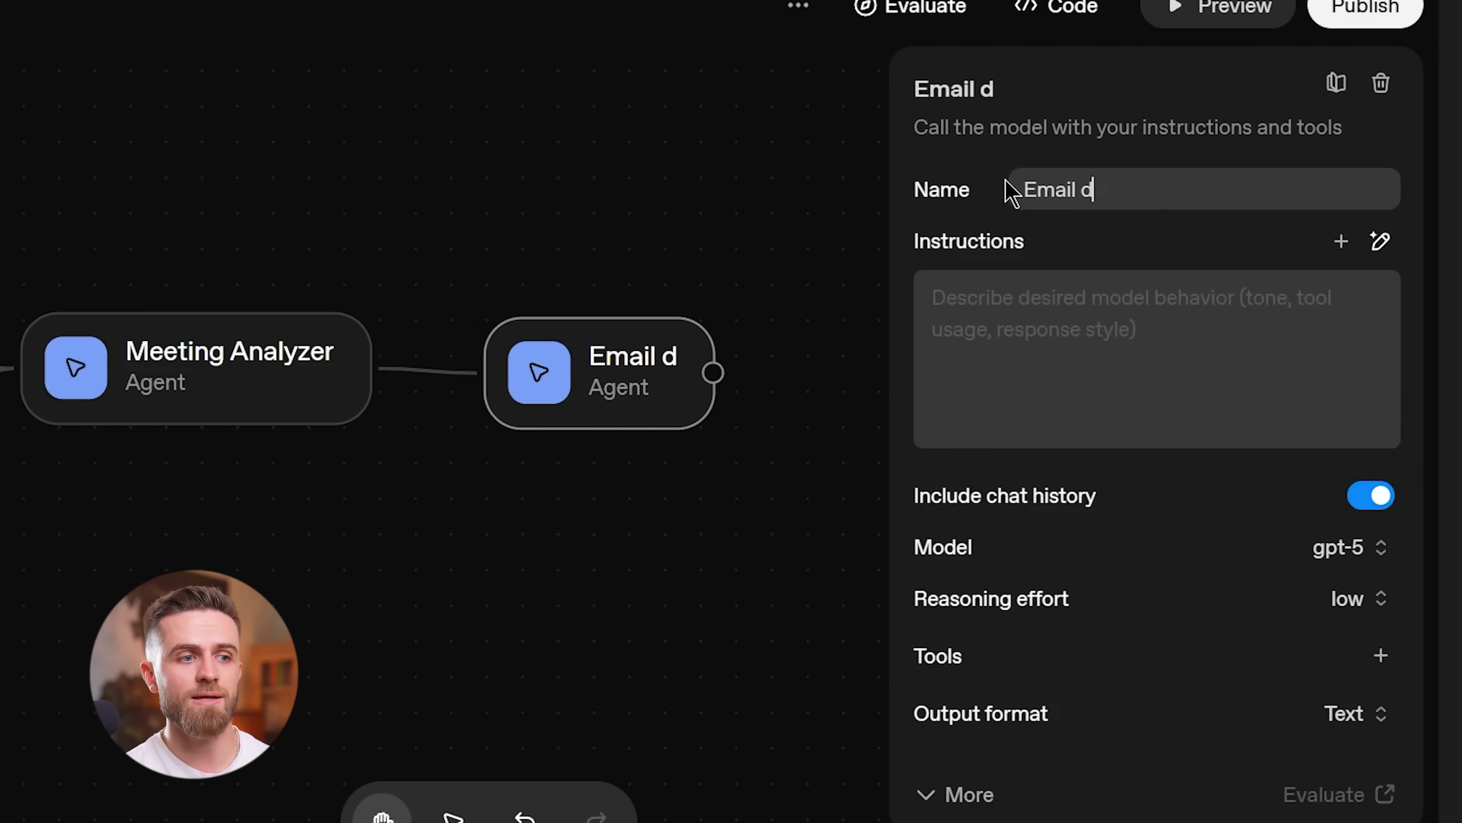
key("Tab")
type("Wr")
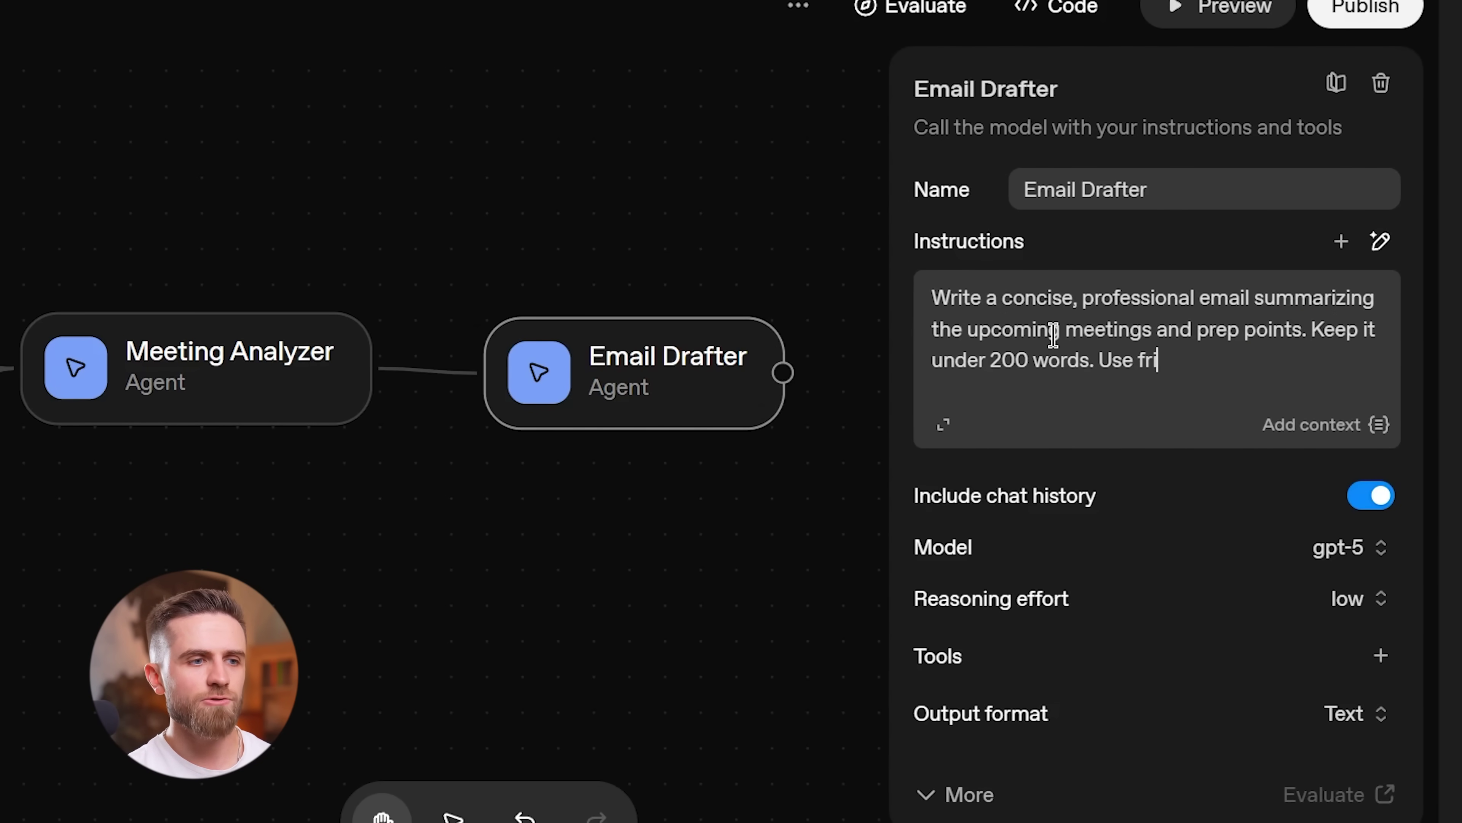
type("esslike tone")
key("Escape")
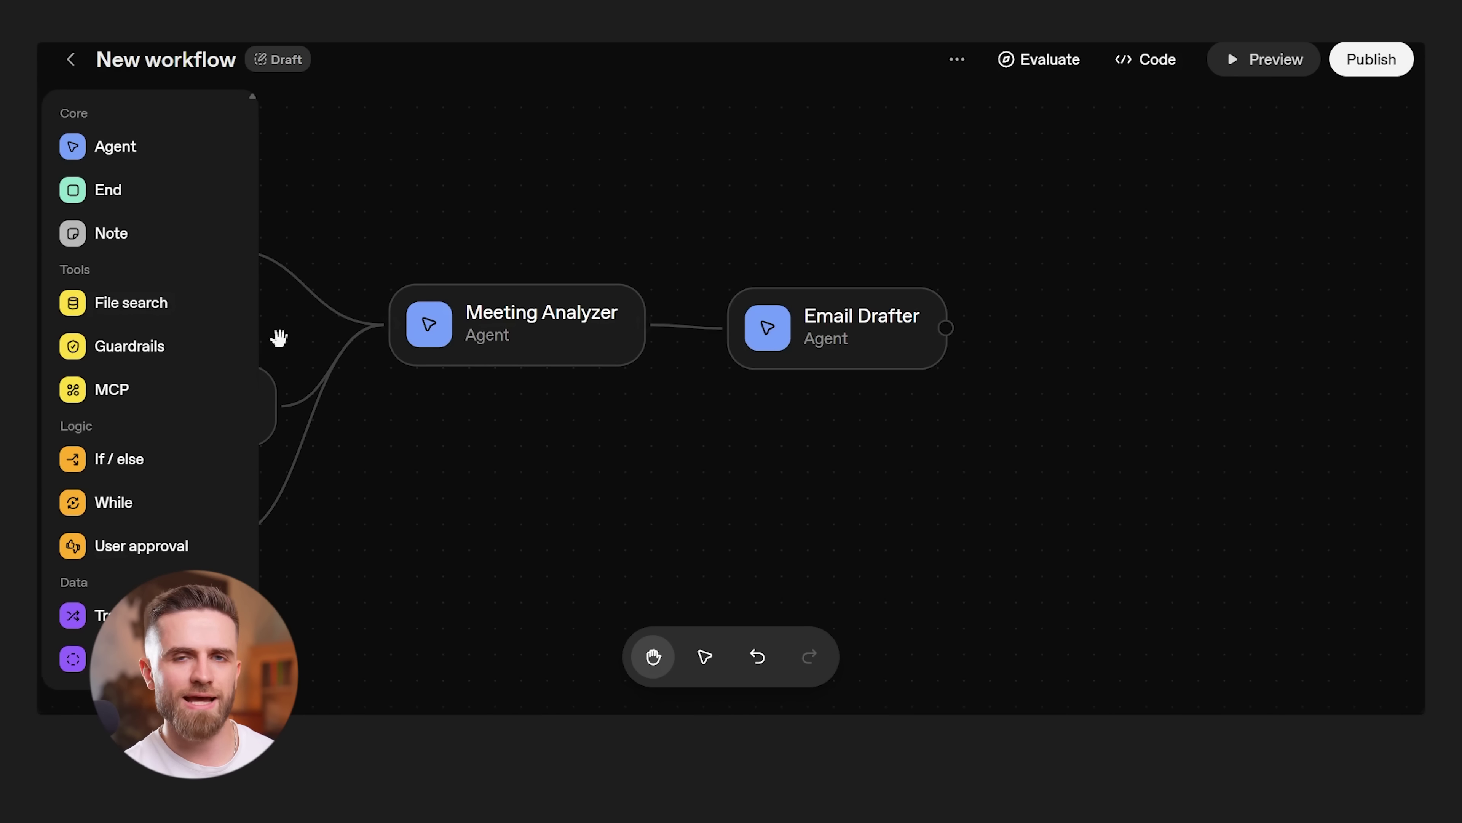
Step: Place an End step right after Email Drafter and open the workflow preview
left_click(82, 196)
left_click_drag(794, 446, 1078, 352)
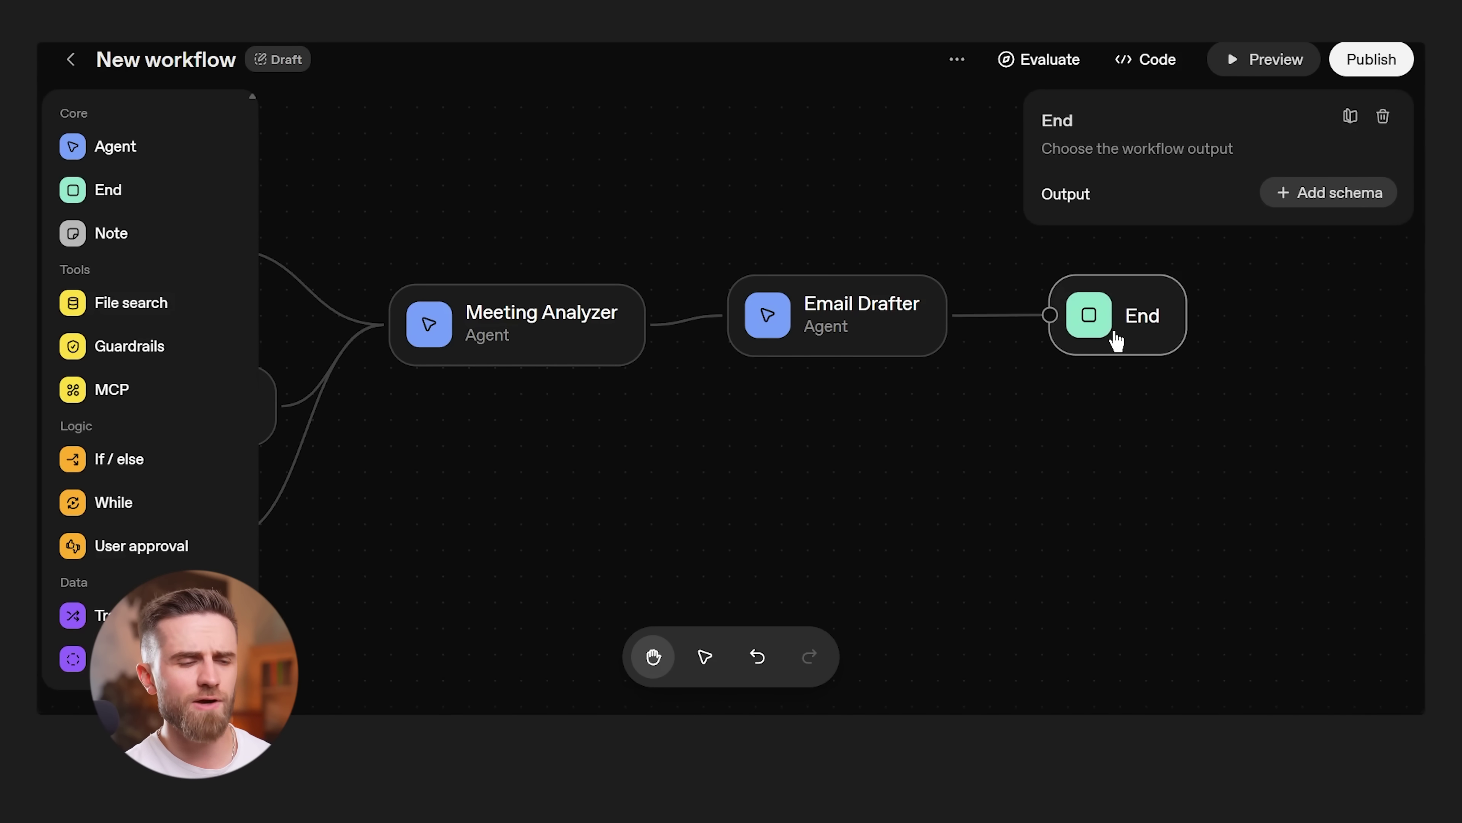
scroll(692, 441, "down", 3)
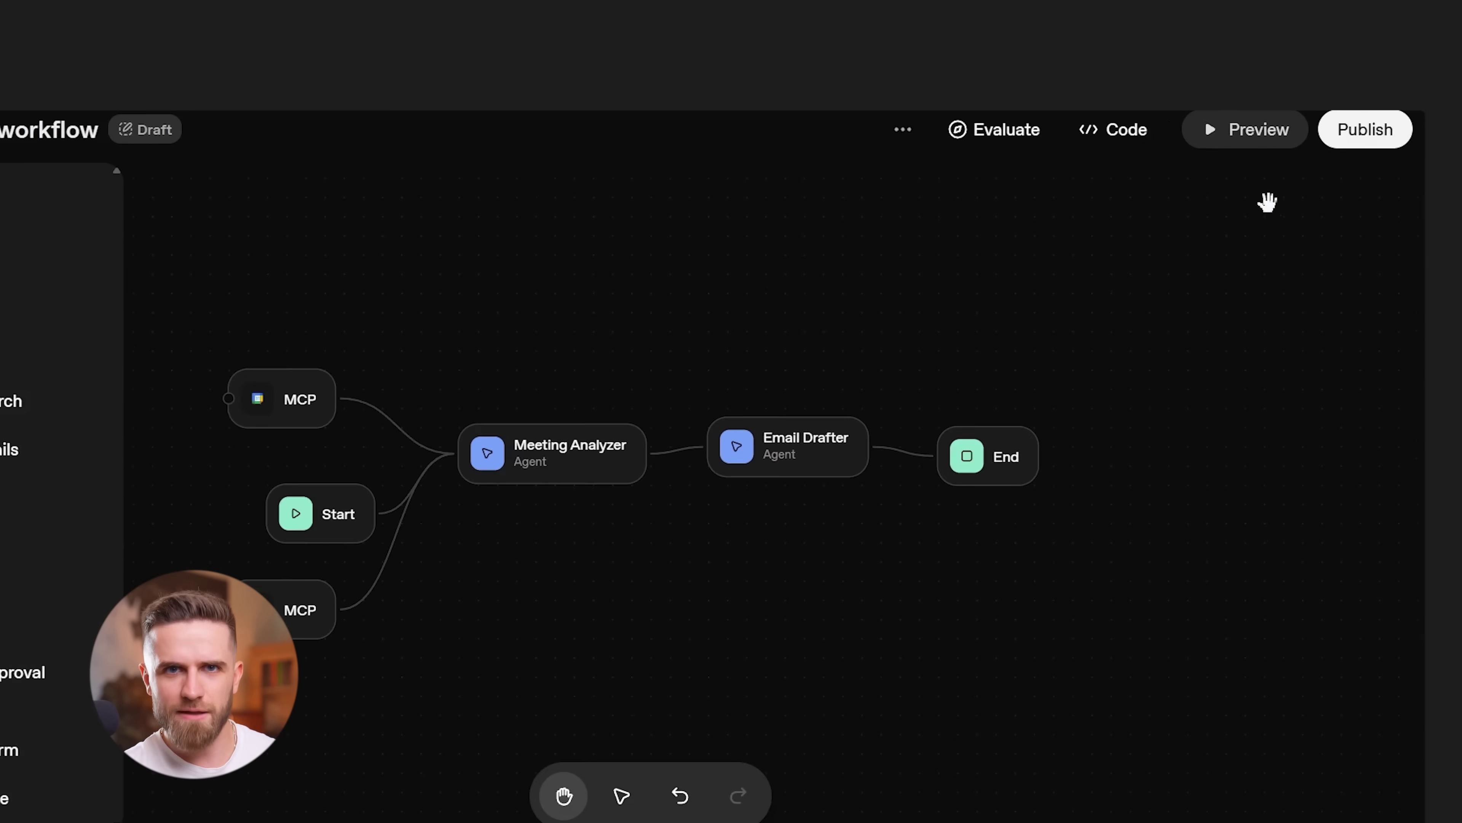
left_click(1267, 59)
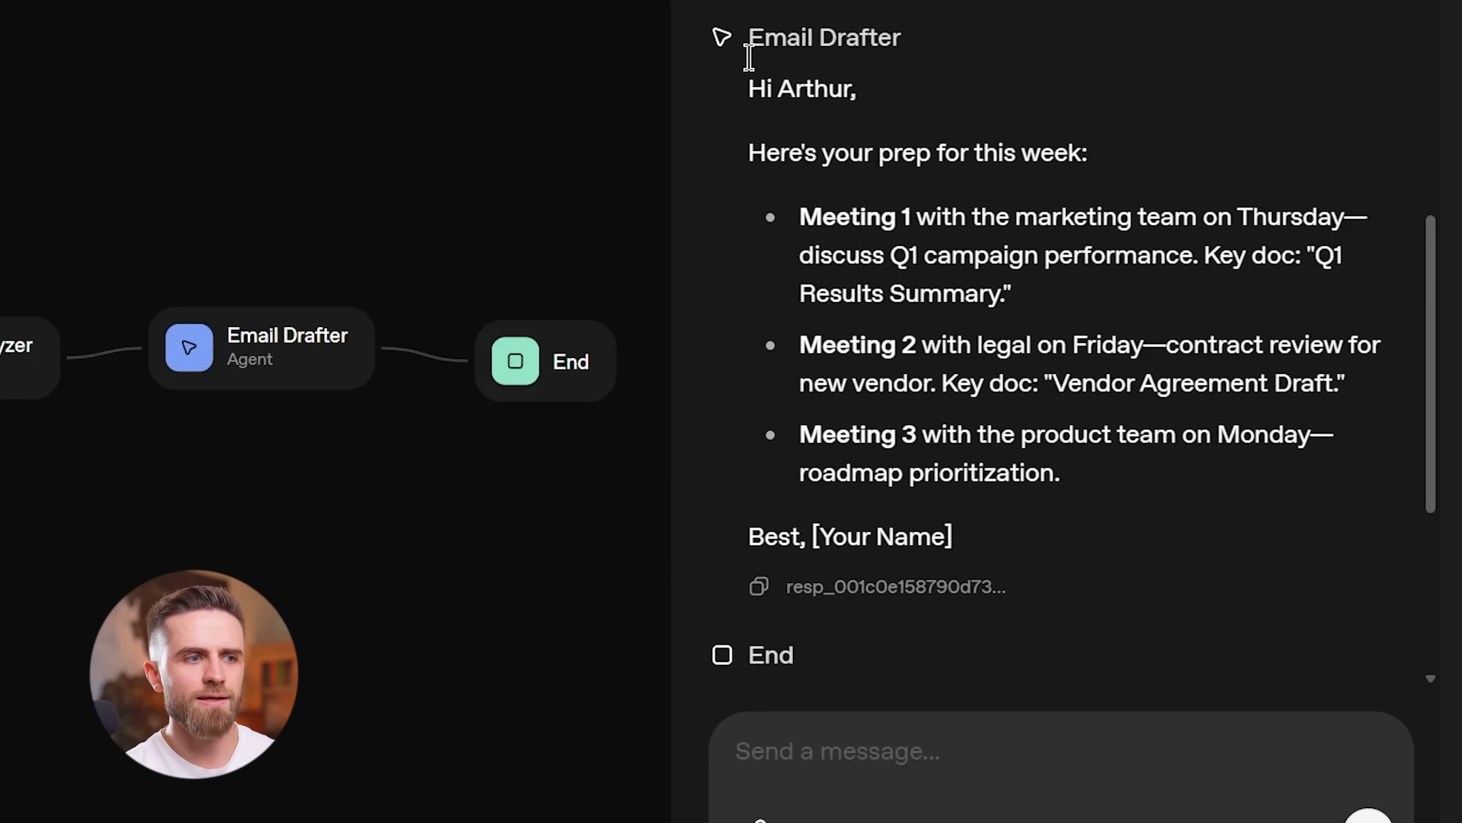
Step: Scroll the preview run output and select the output_text JSON string to inspect it
scroll(832, 278, "down", 5)
scroll(921, 326, "up", 5)
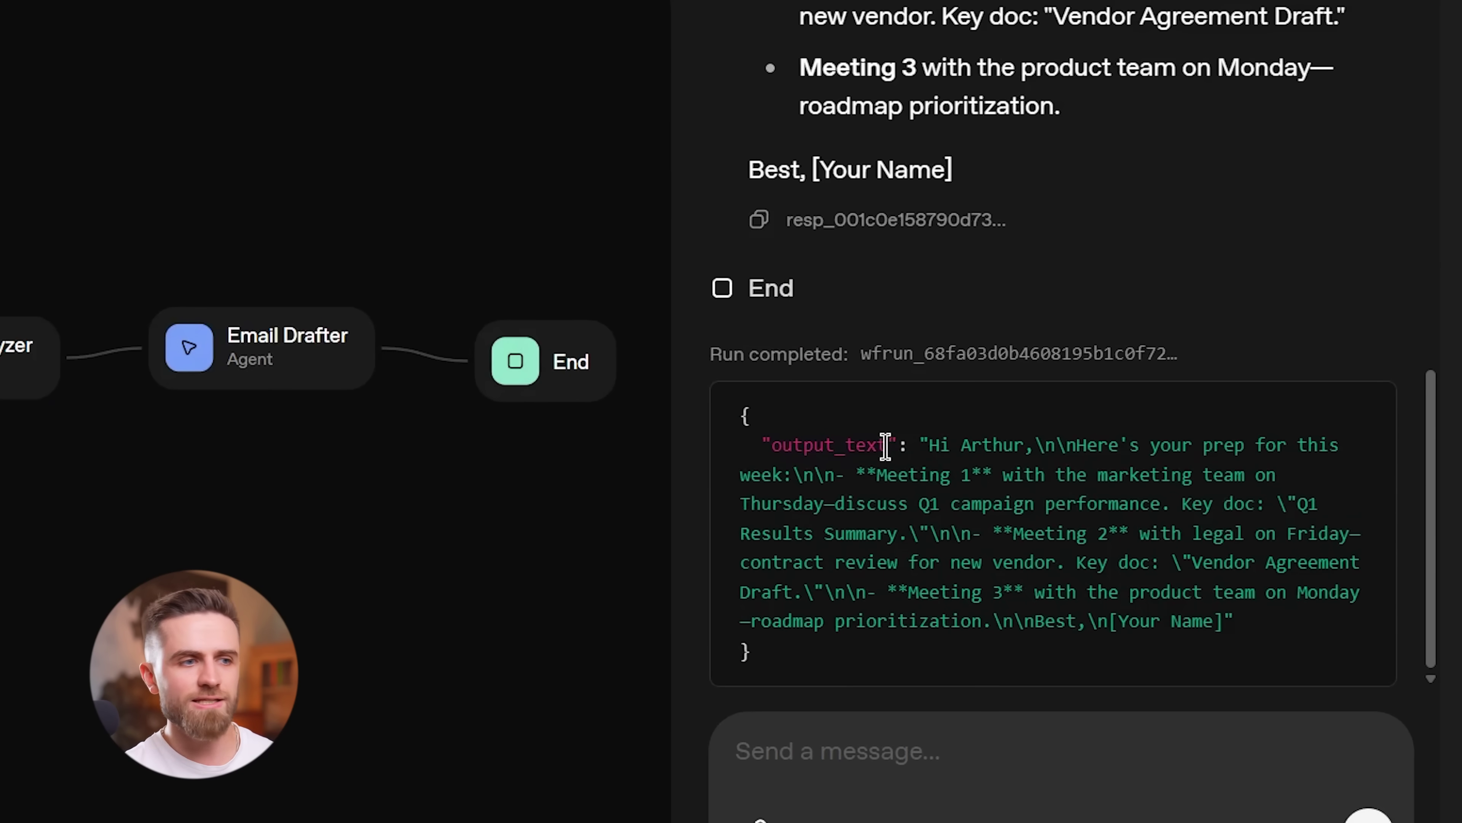
left_click_drag(886, 447, 1271, 620)
left_click(978, 463)
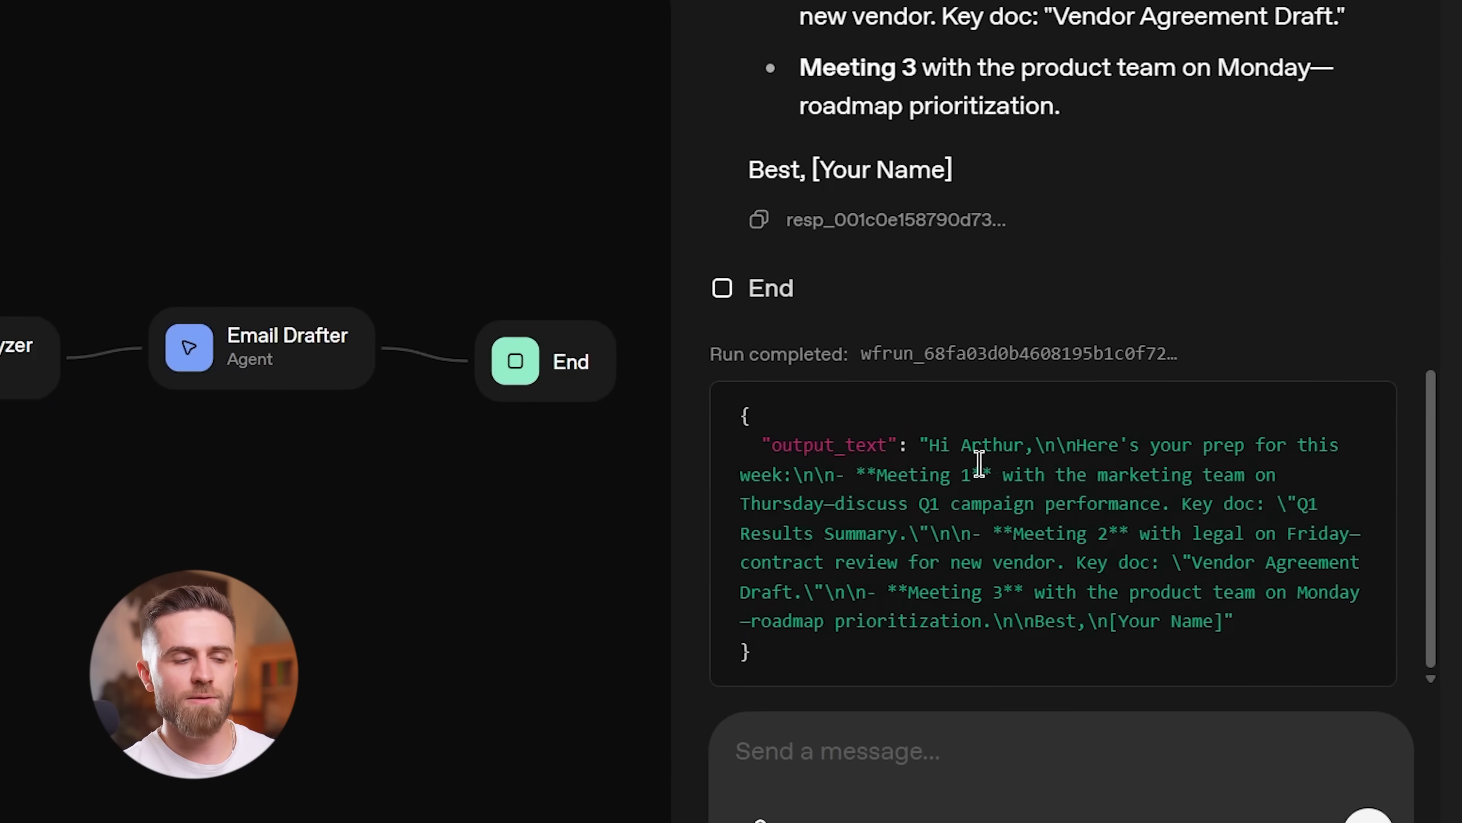
left_click_drag(935, 443, 1264, 634)
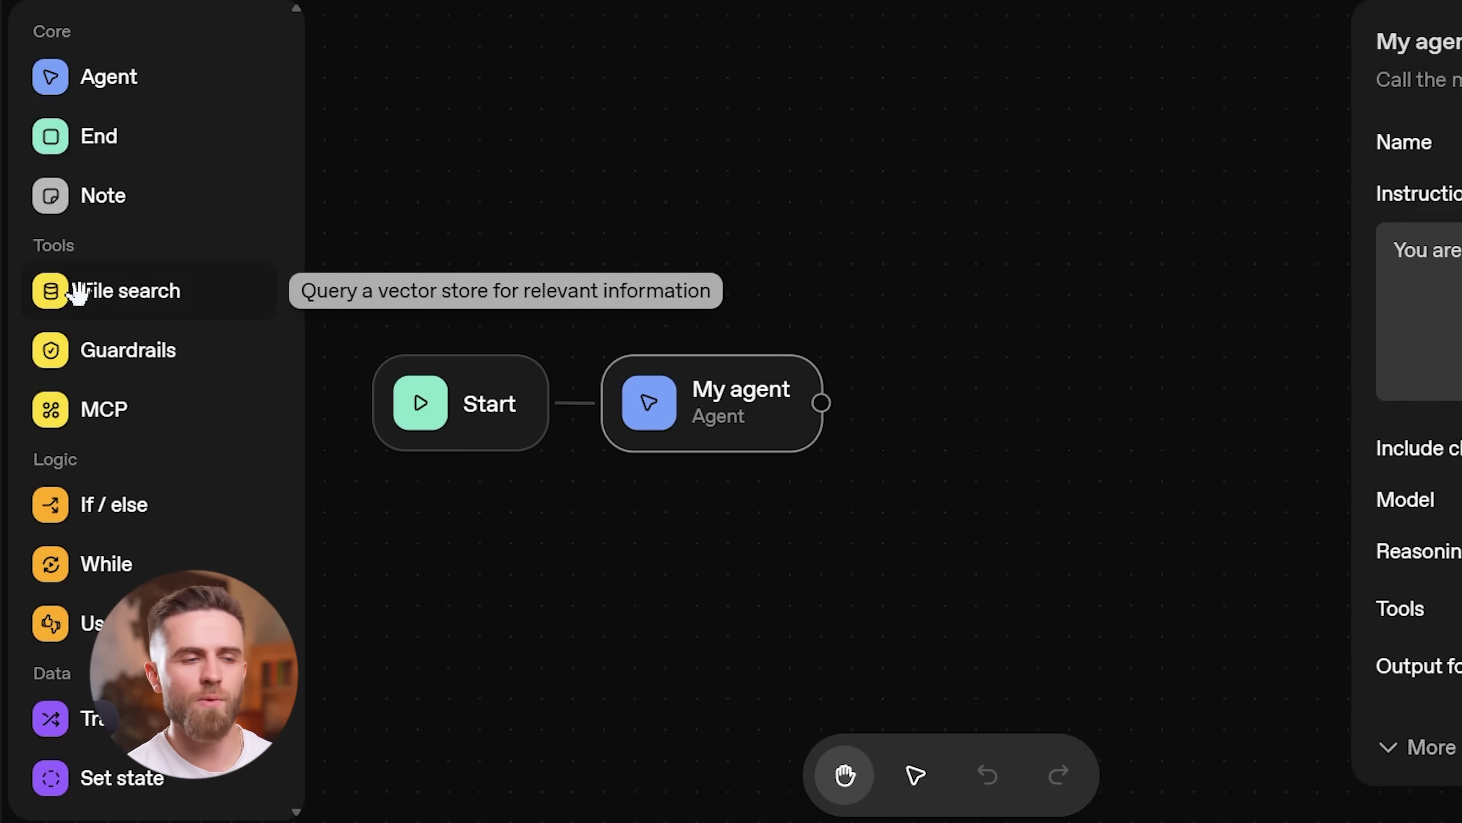
Step: Add a Gmail MCP step using the get_recent_emails tool and position it before My agent
left_click(107, 410)
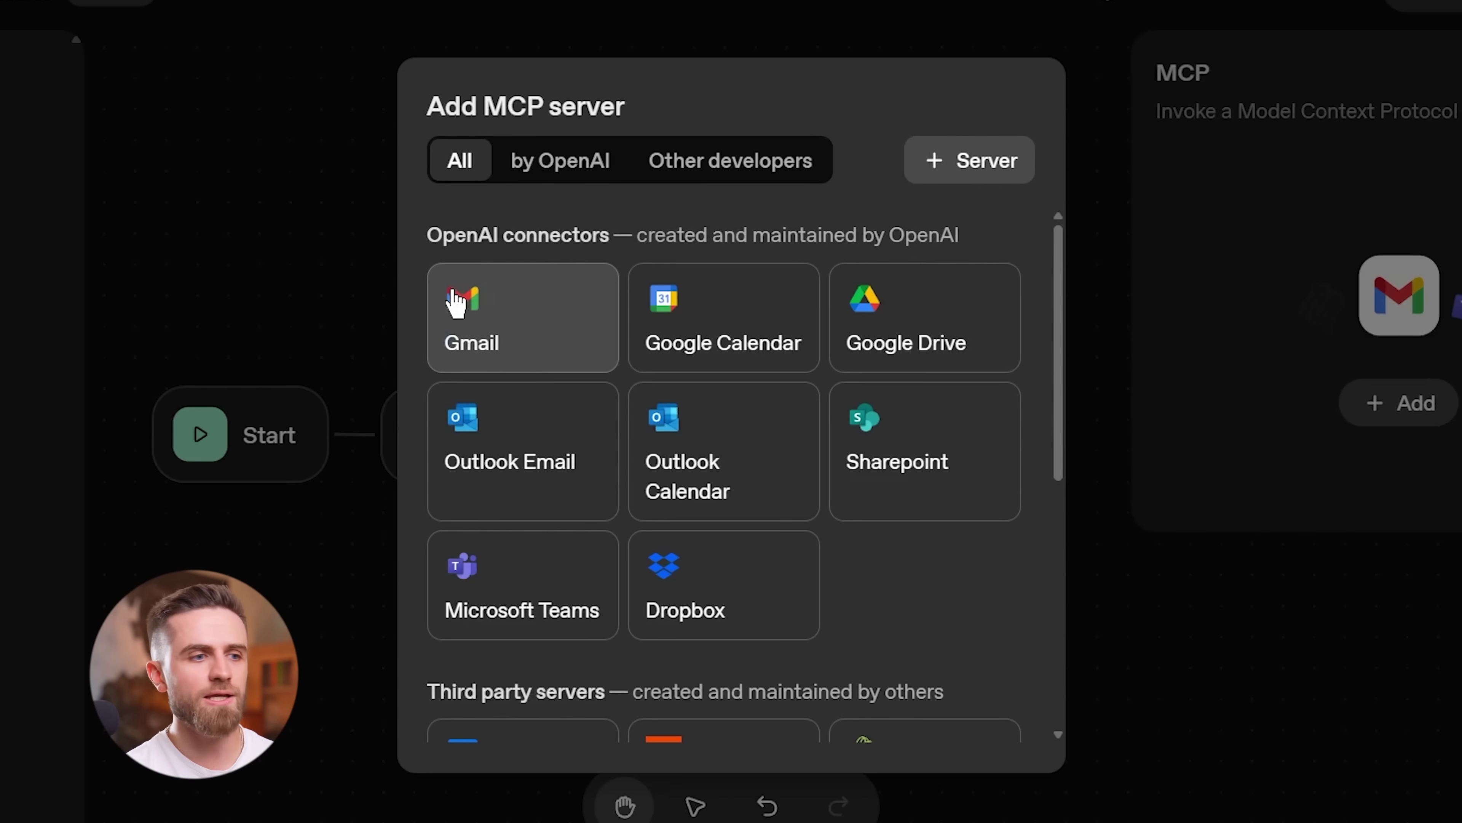
left_click(525, 340)
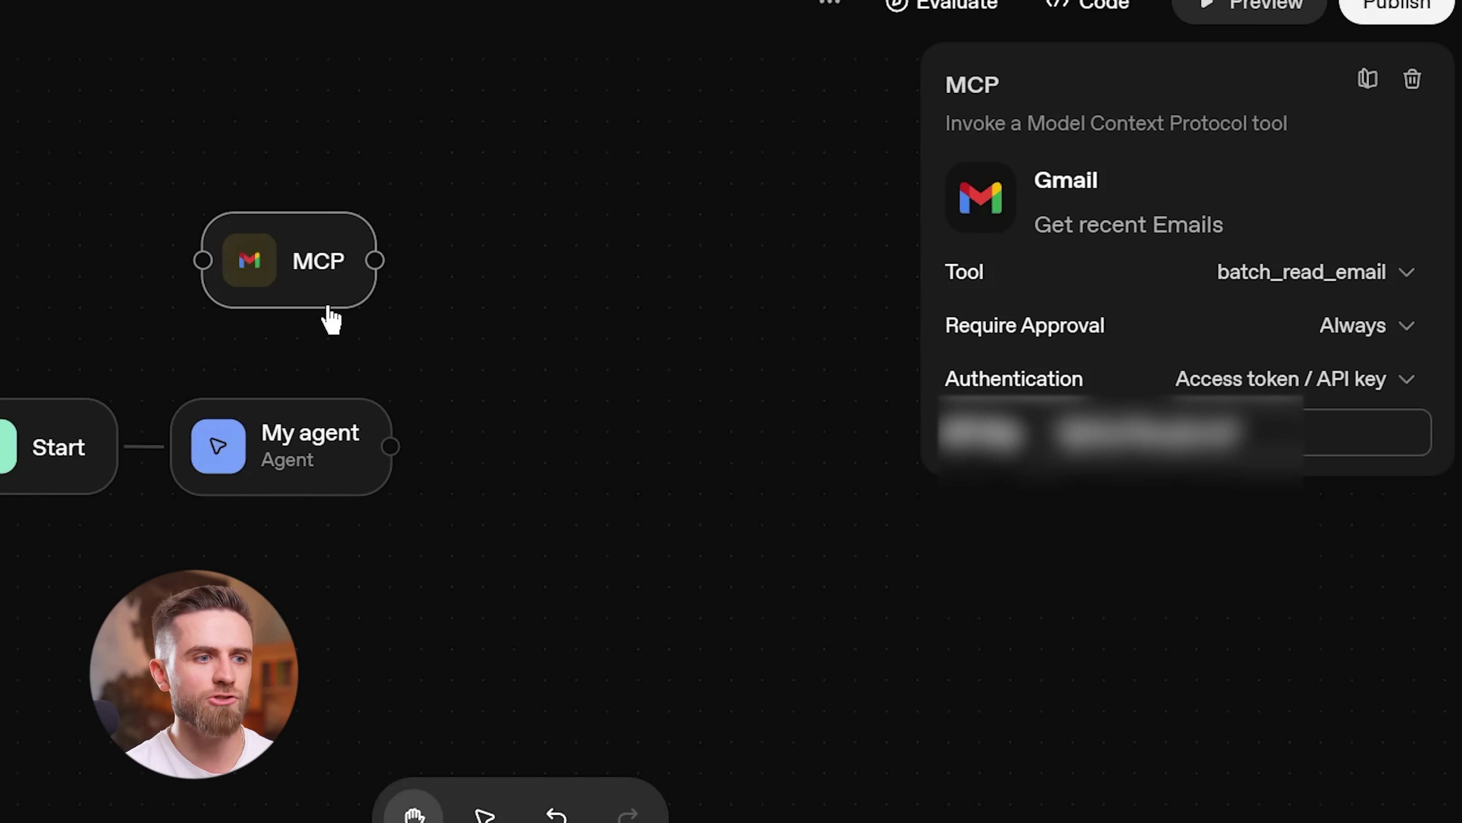
left_click_drag(309, 294, 285, 295)
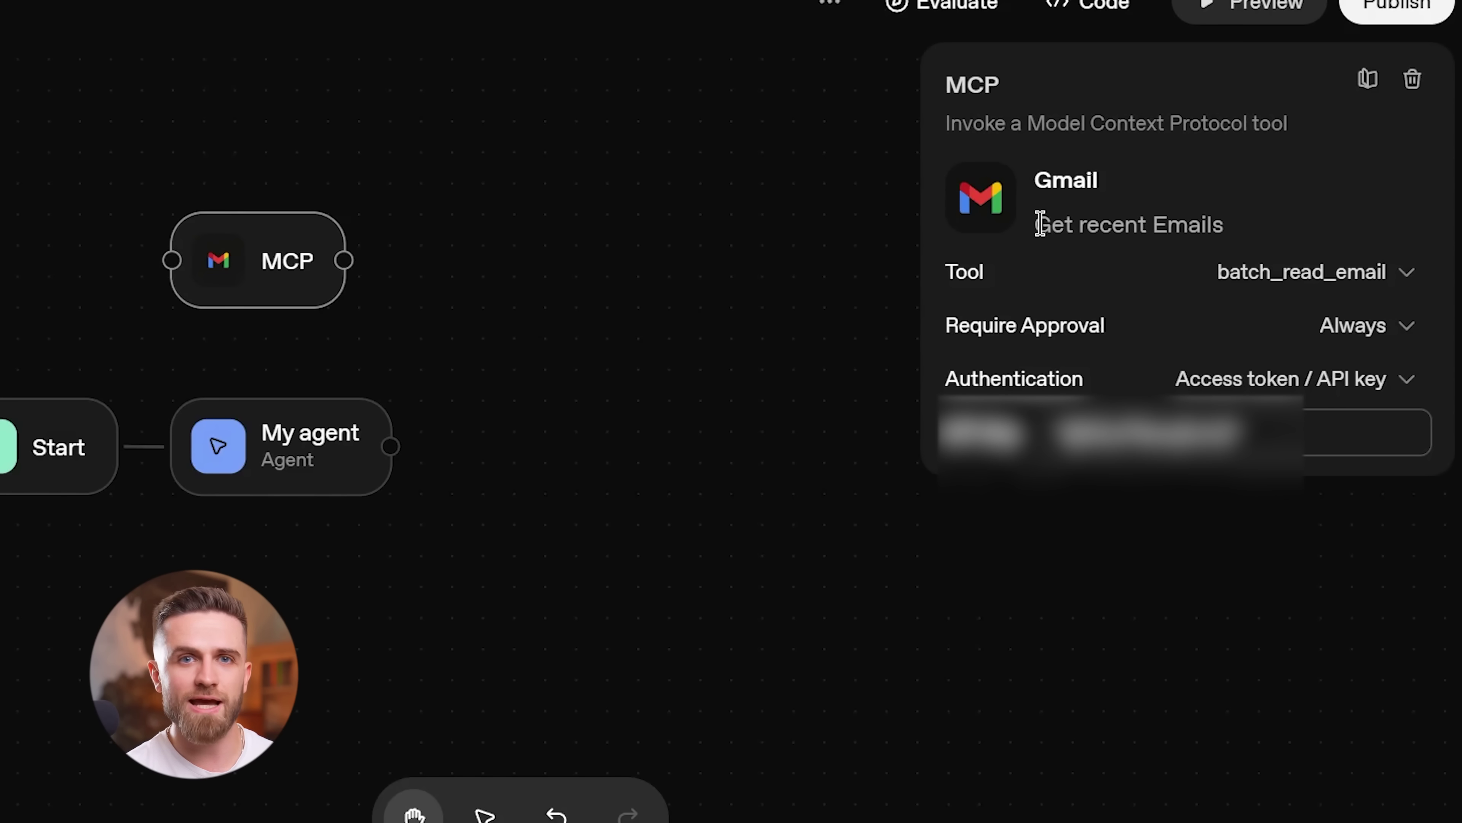
left_click_drag(1040, 224, 1247, 239)
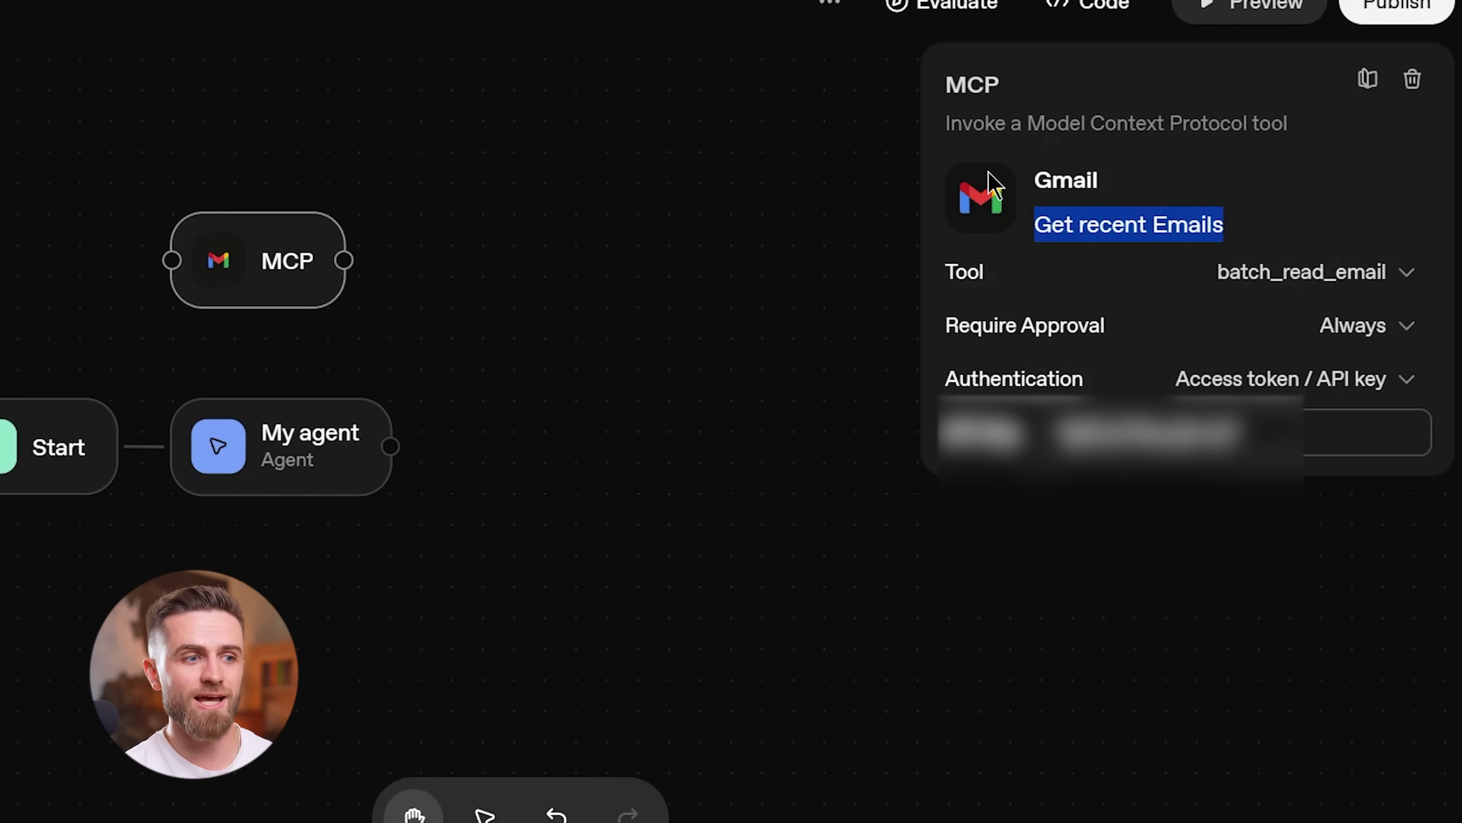
left_click(1348, 275)
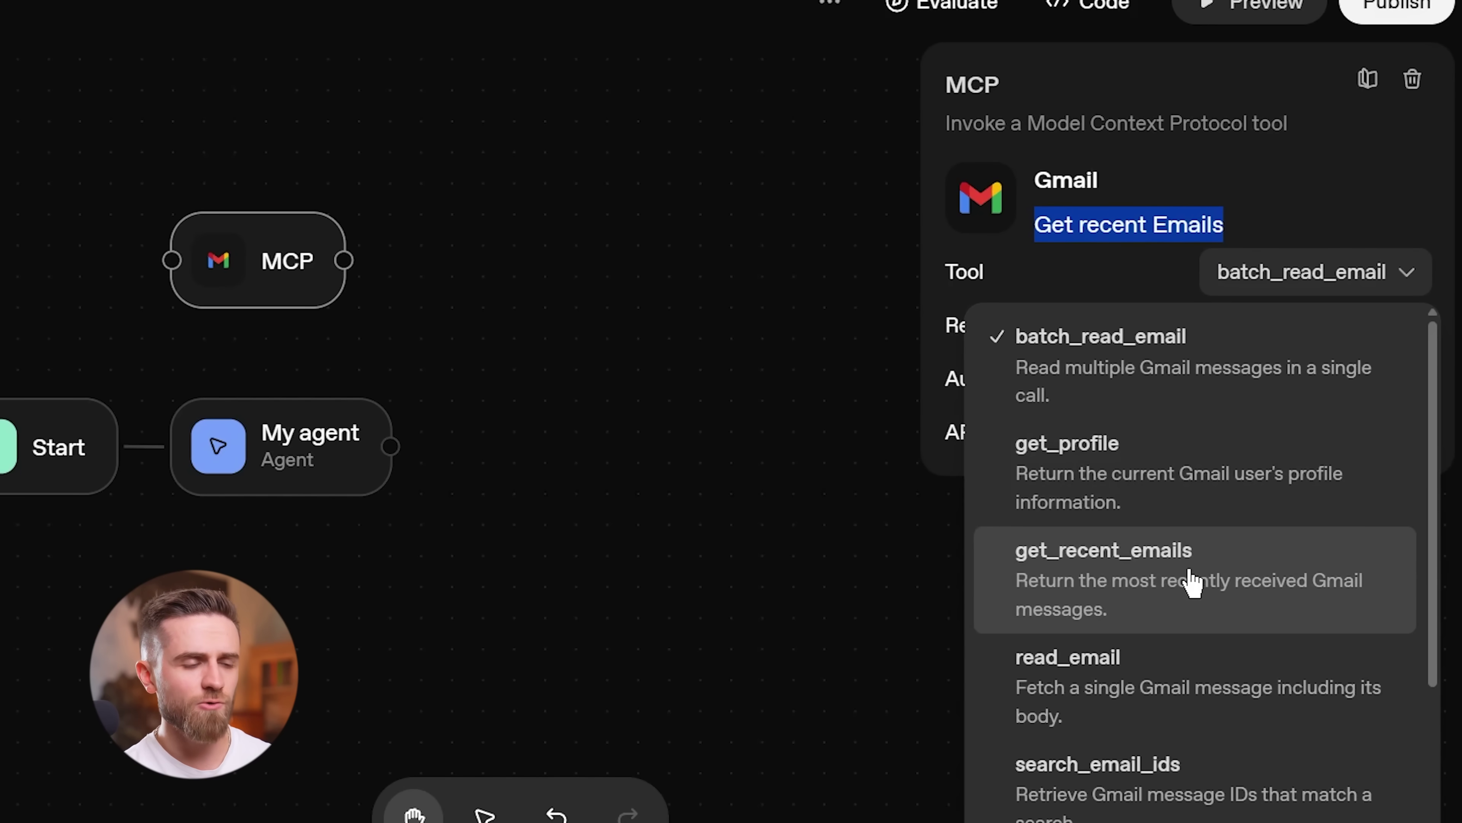
left_click(1174, 621)
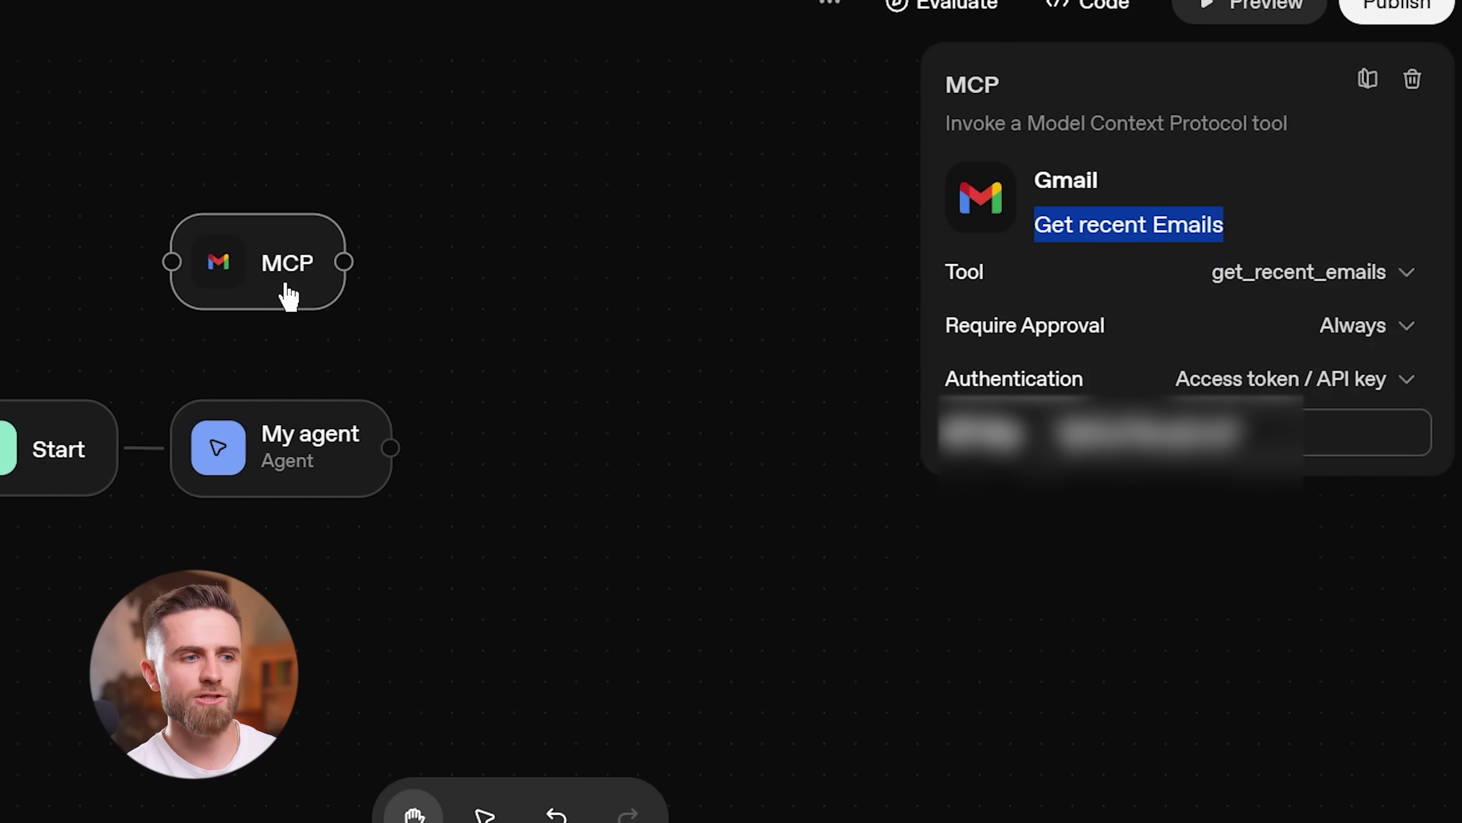
left_click_drag(287, 294, 215, 451)
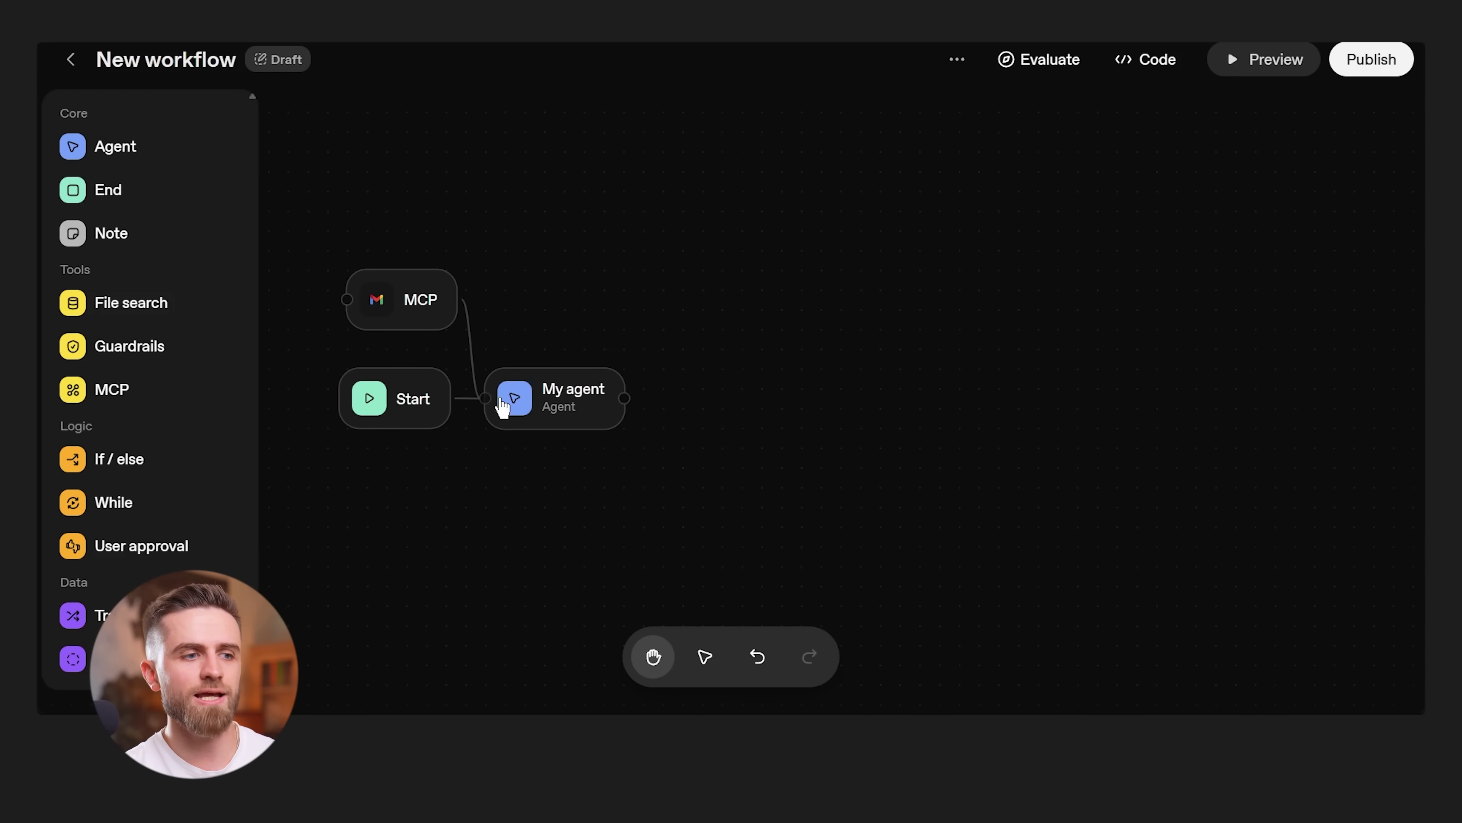
Step: Rename My agent to Email Categorizer and instruct it to classify emails as Urgent, Normal or Spam
left_click(557, 405)
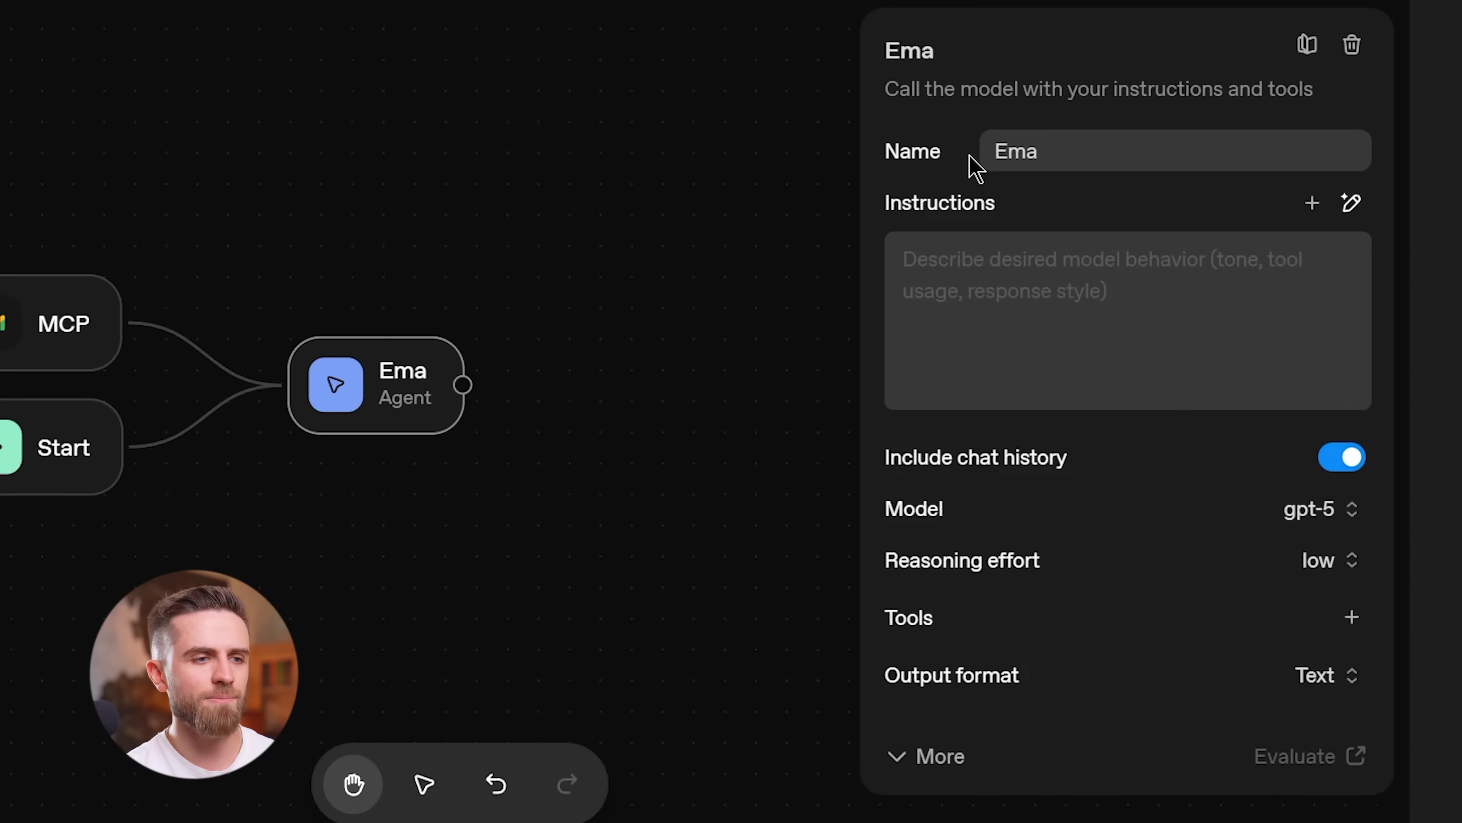
type("il Categorizer")
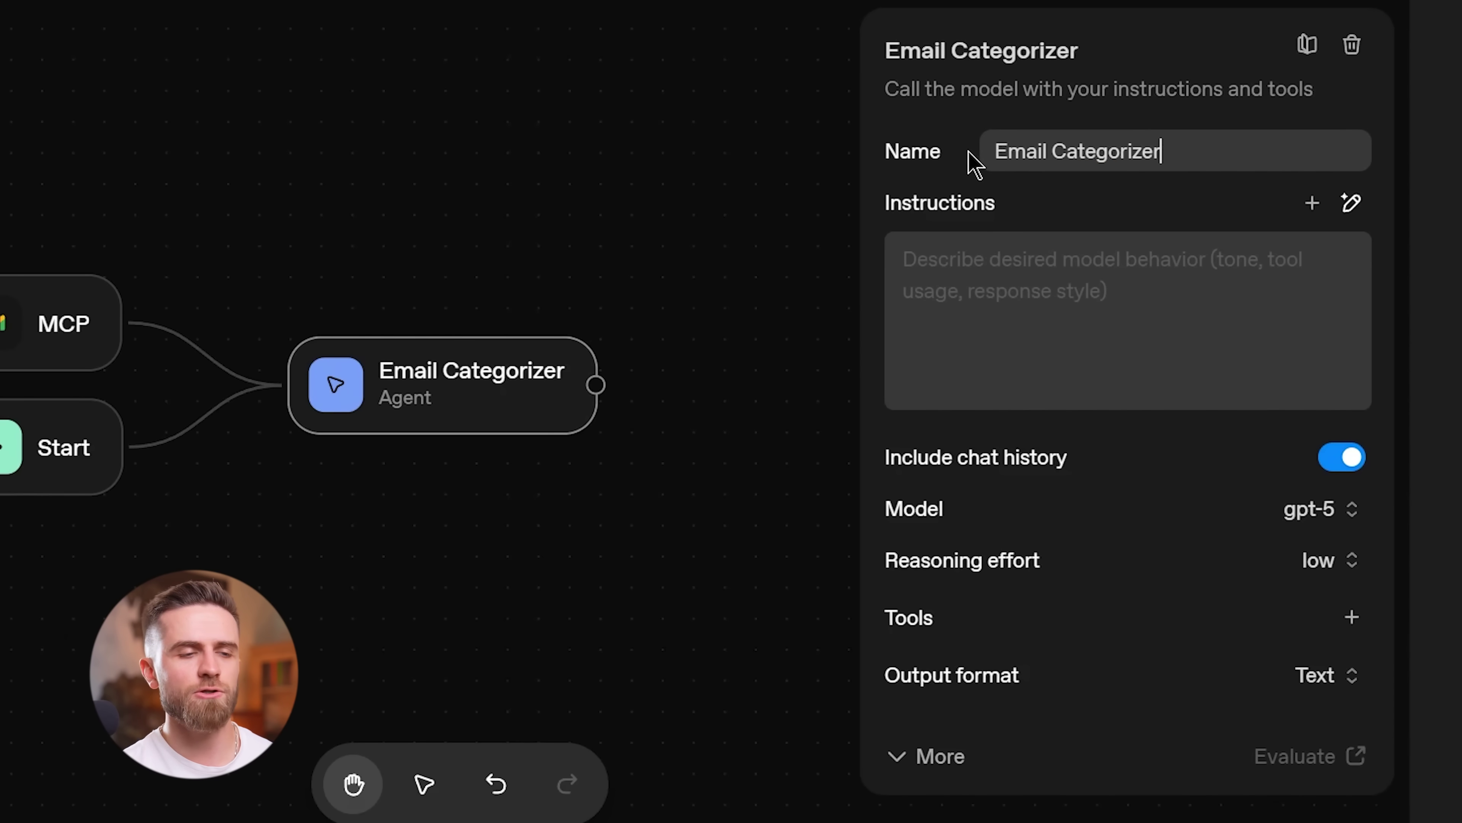
left_click(995, 265)
type("Read each email and categorize it as Urgent,")
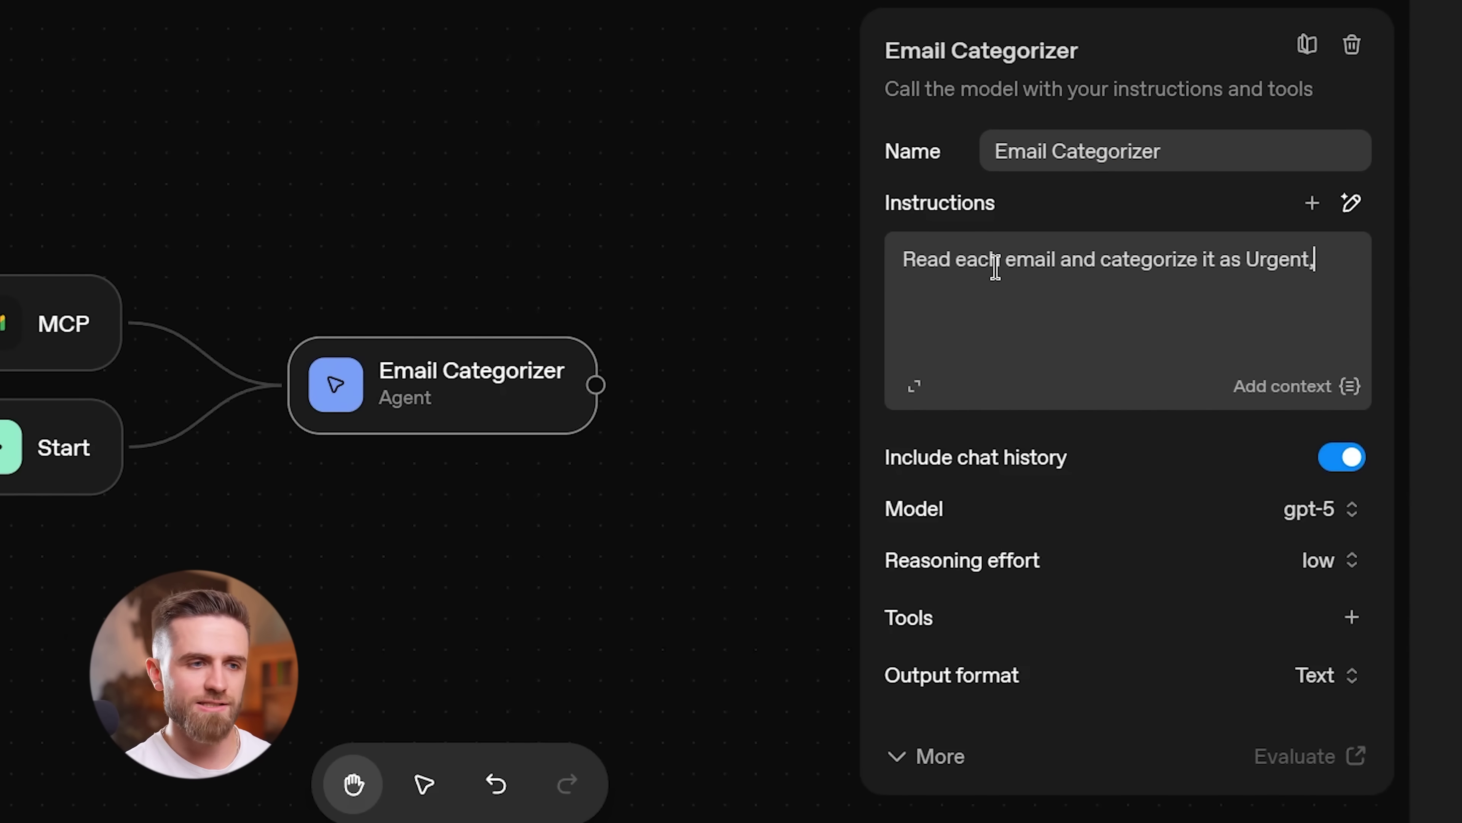
type(" Normal, or Spam based on the conte")
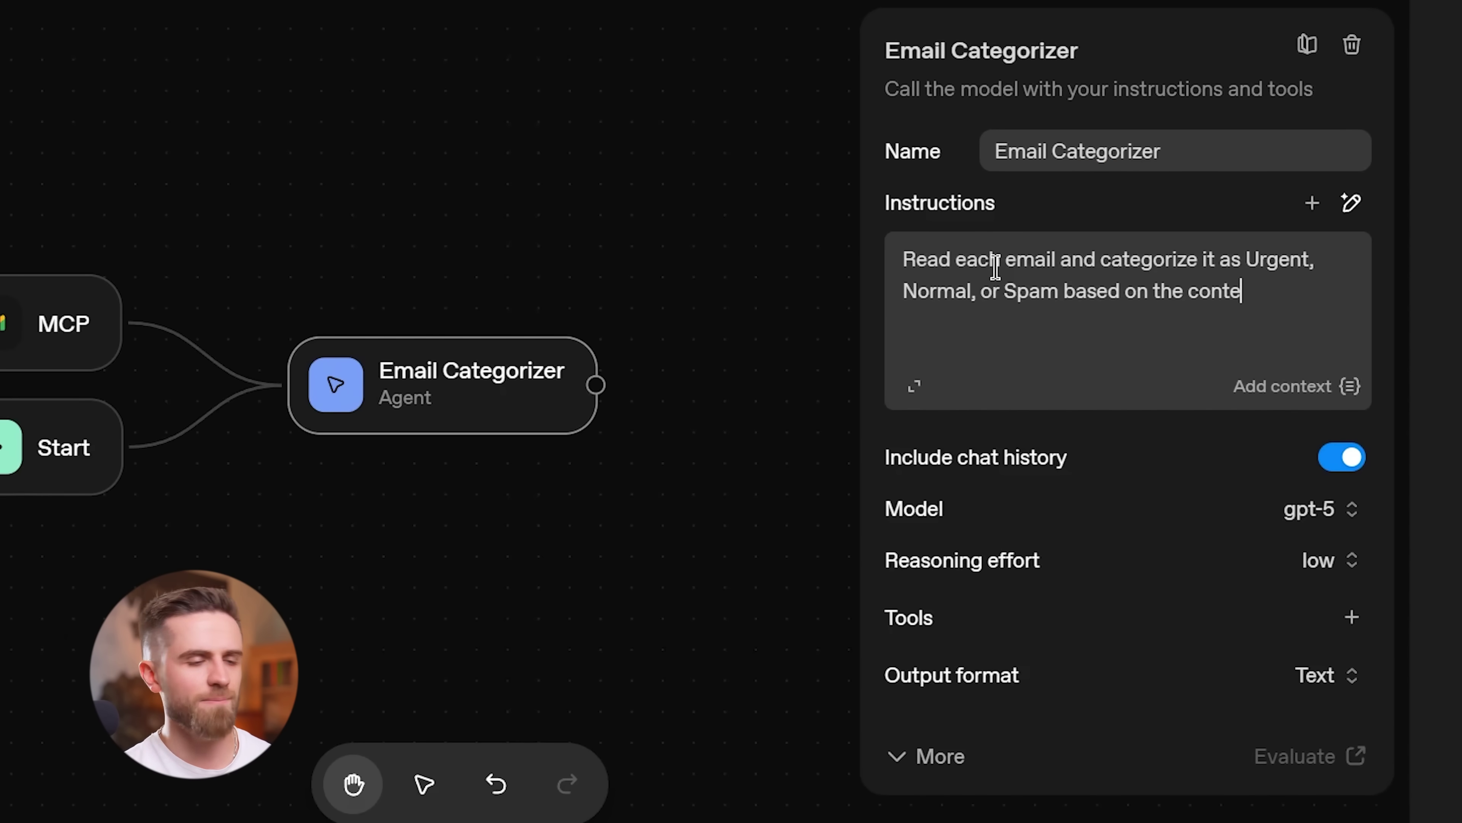
type("nt. Urgent = requires immediat")
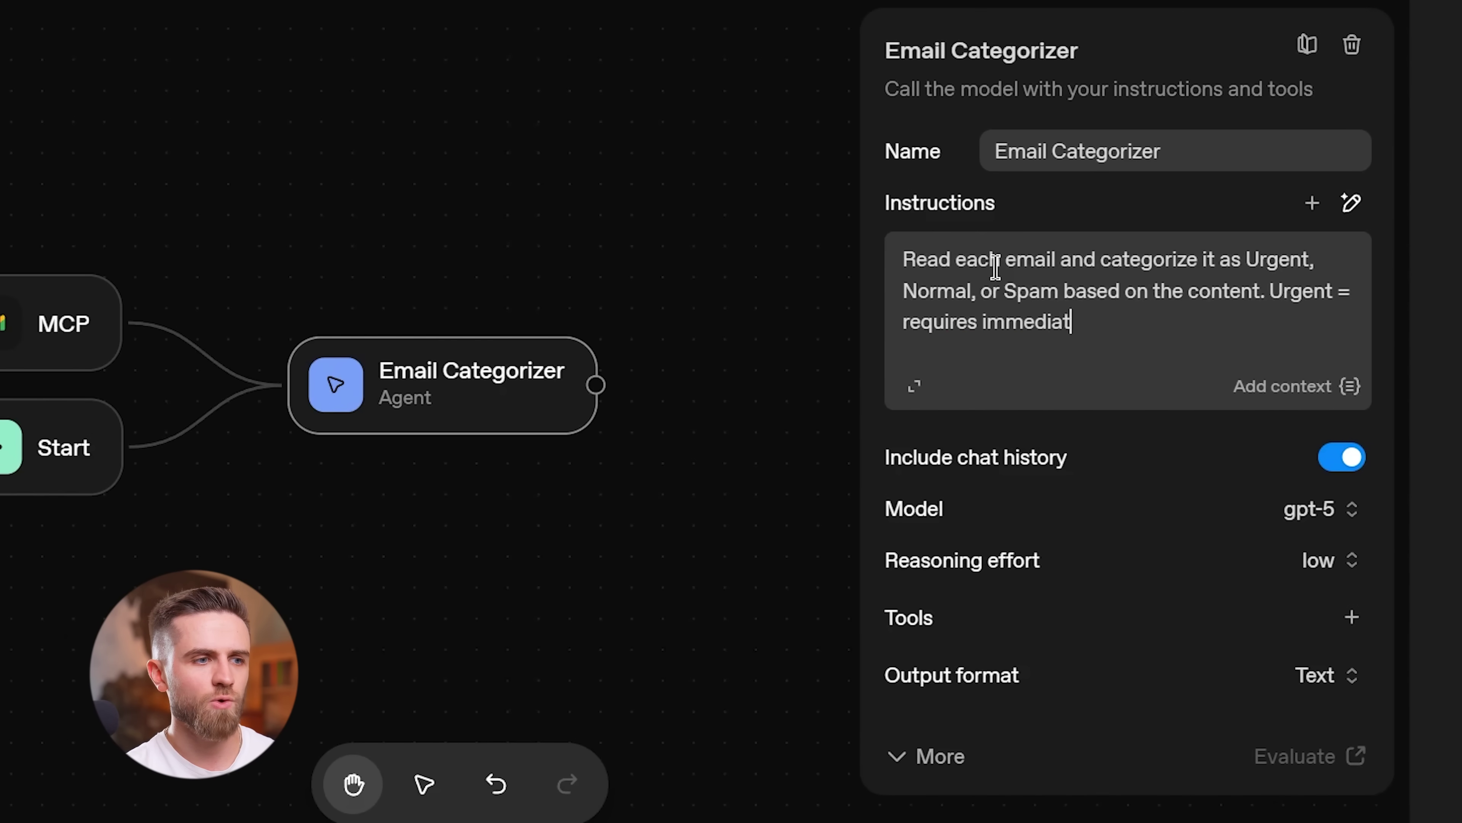
type("e response or involves important decisions")
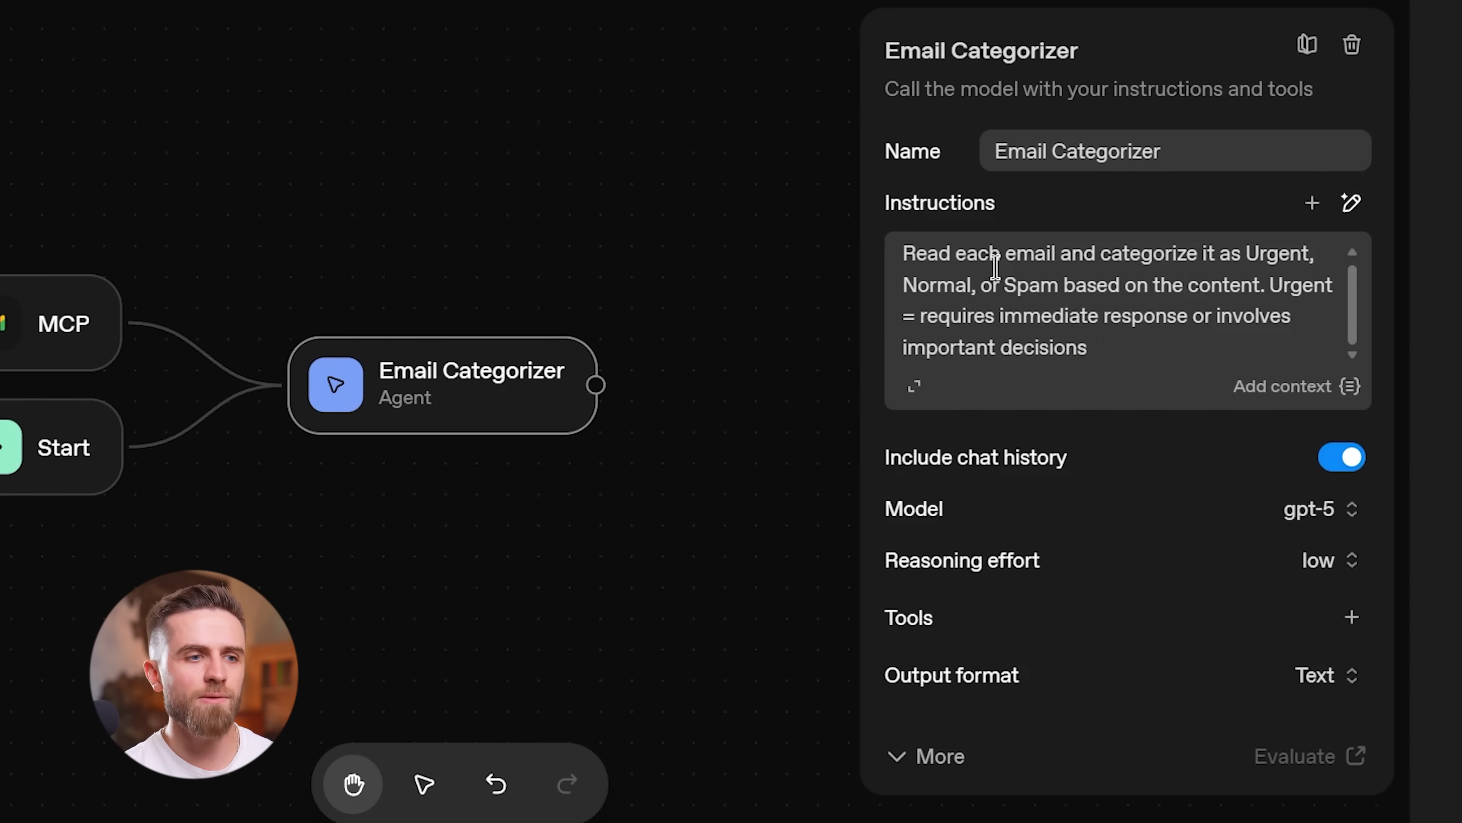
type("ess communication. Spam = promo")
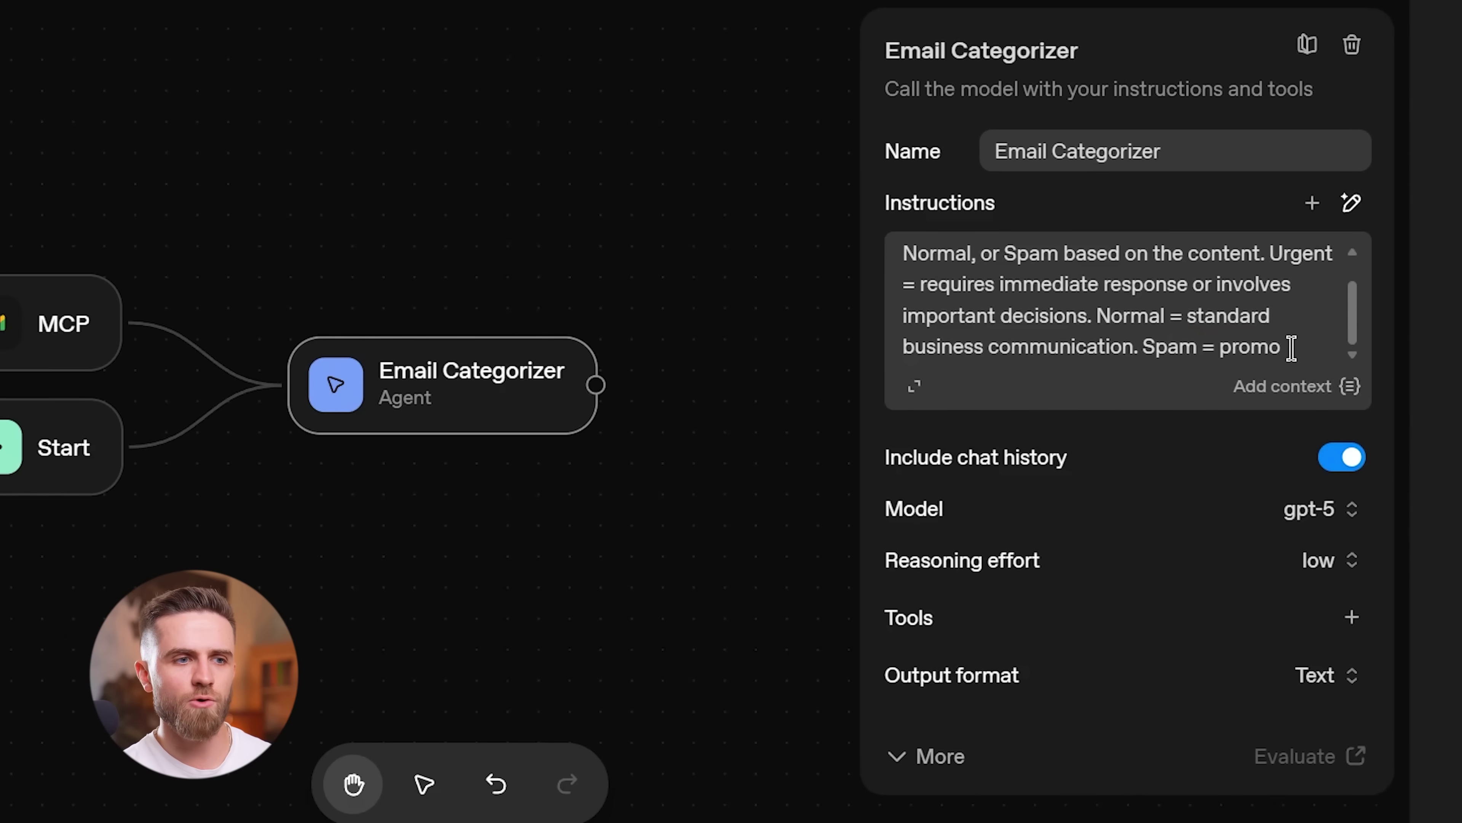
type("tional or ir")
type(".")
Step: Set the agent's model to o3-mini with medium reasoning effort and Text output
left_click(1312, 512)
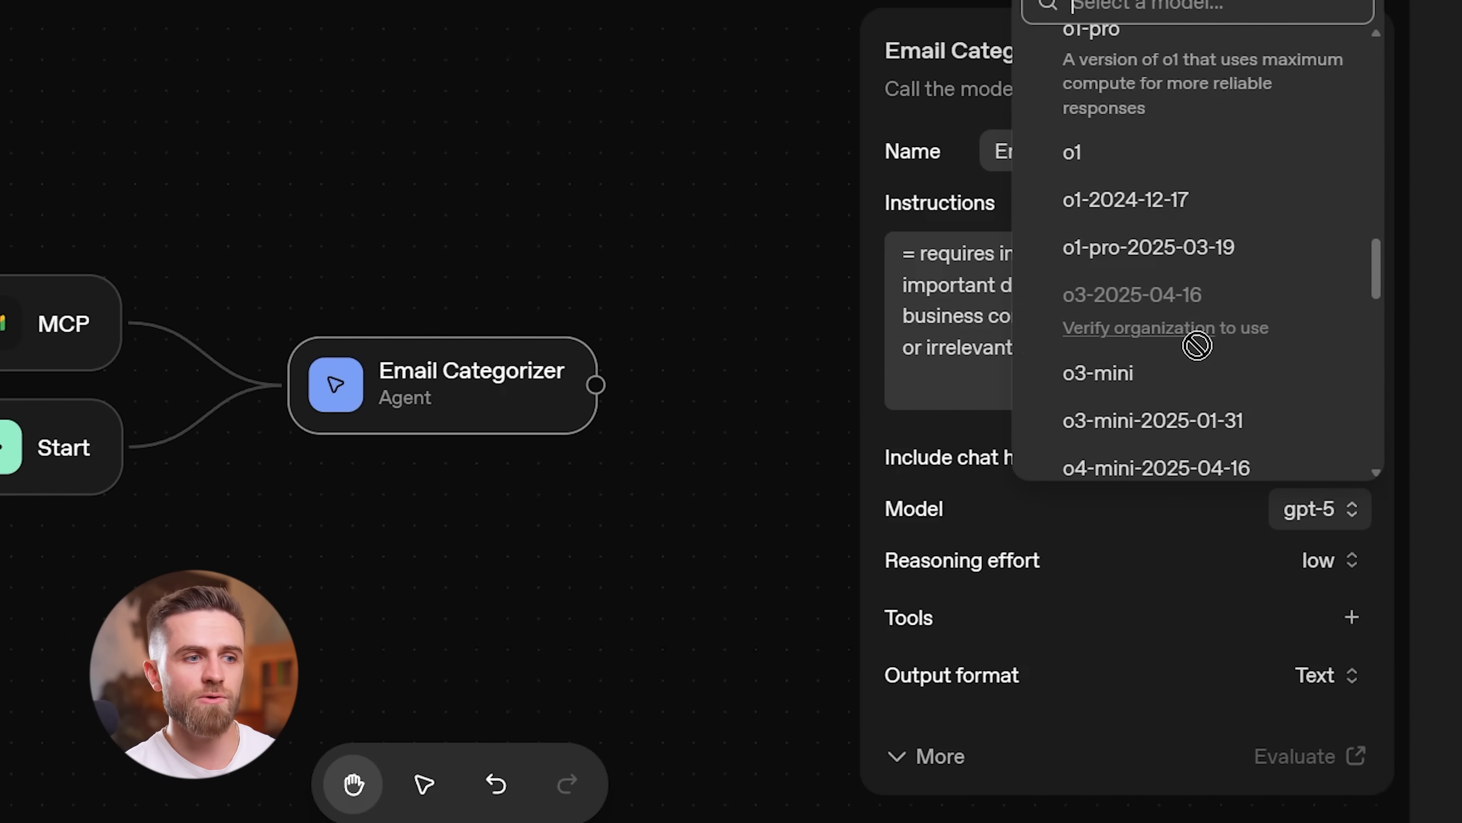
left_click(1077, 460)
left_click(1321, 562)
left_click(1267, 628)
mouse_move(945, 570)
left_click(1318, 674)
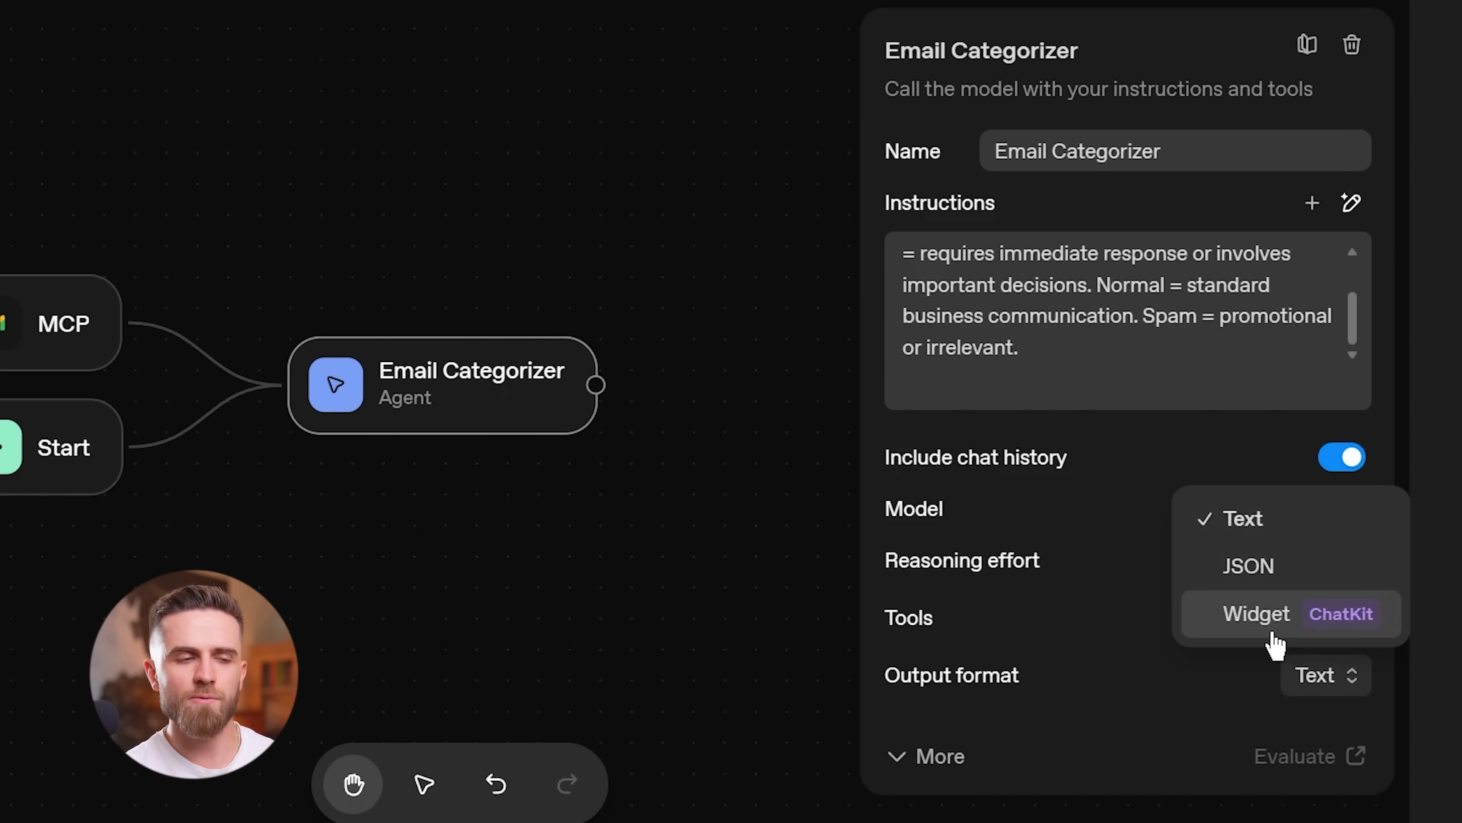
left_click(1230, 686)
left_click(643, 491)
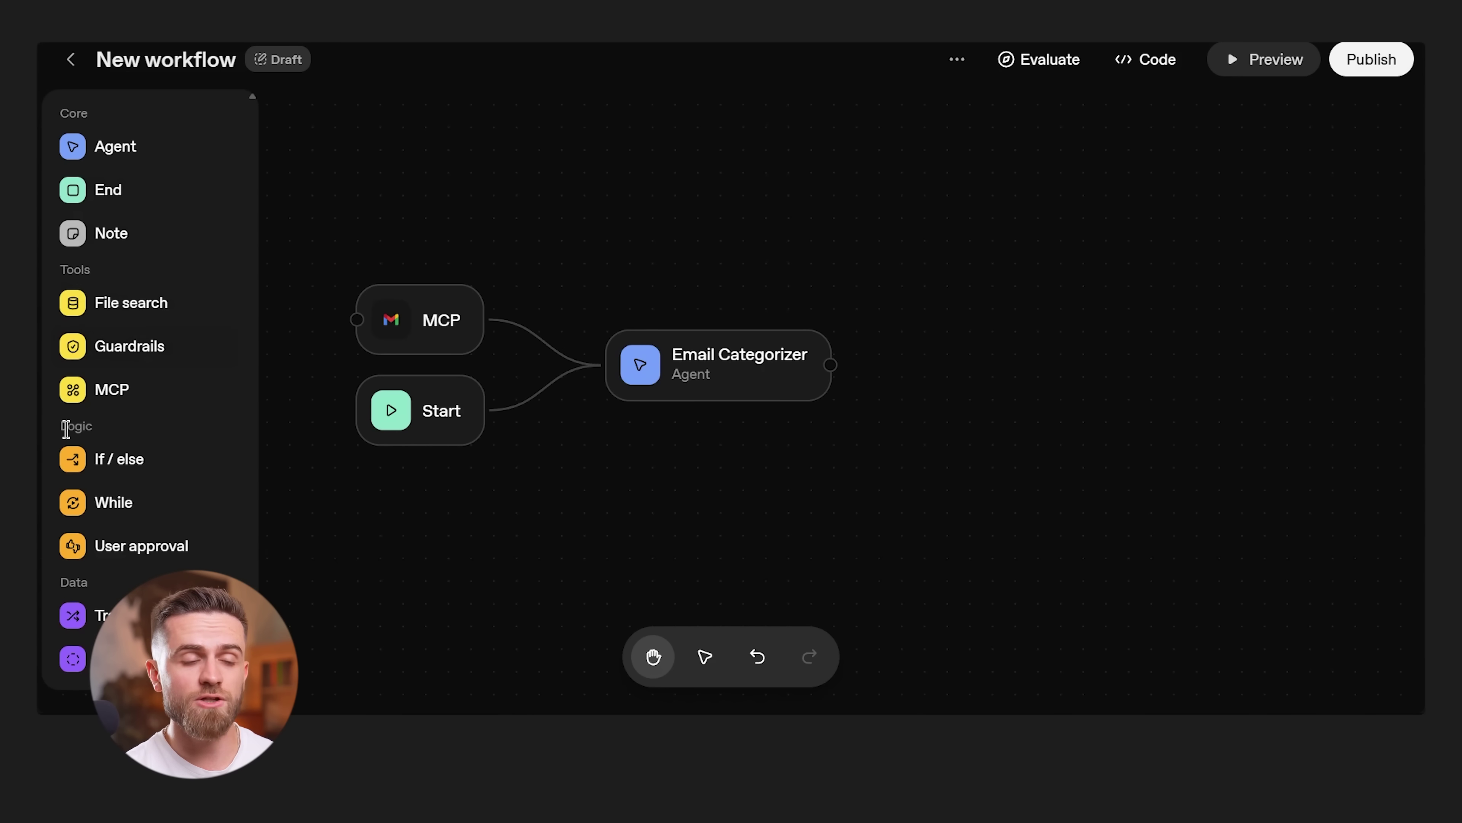
Step: Add an If / else step and connect Email Categorizer to it
left_click_drag(59, 429, 96, 432)
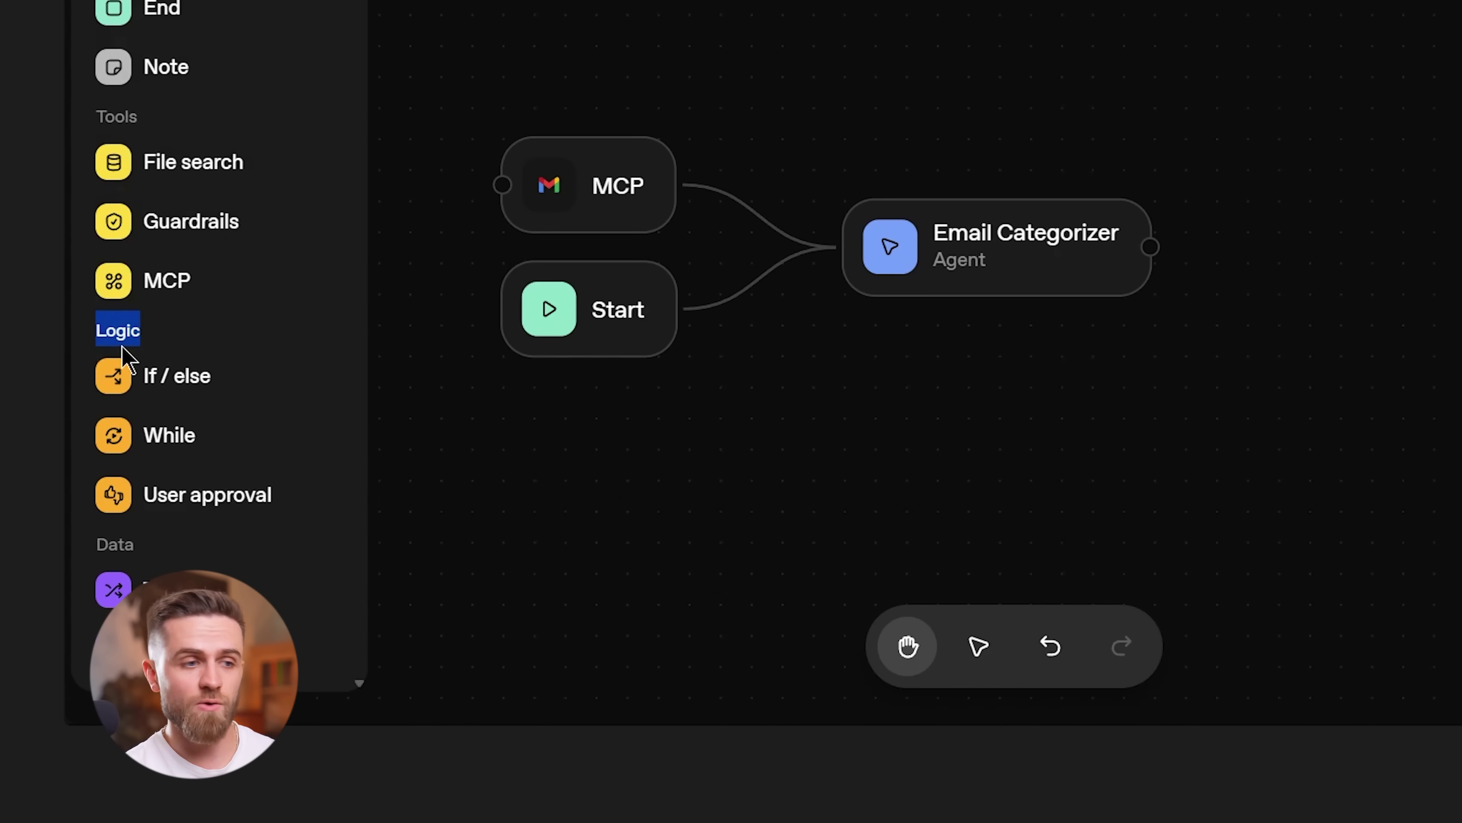
left_click_drag(92, 345, 1387, 221)
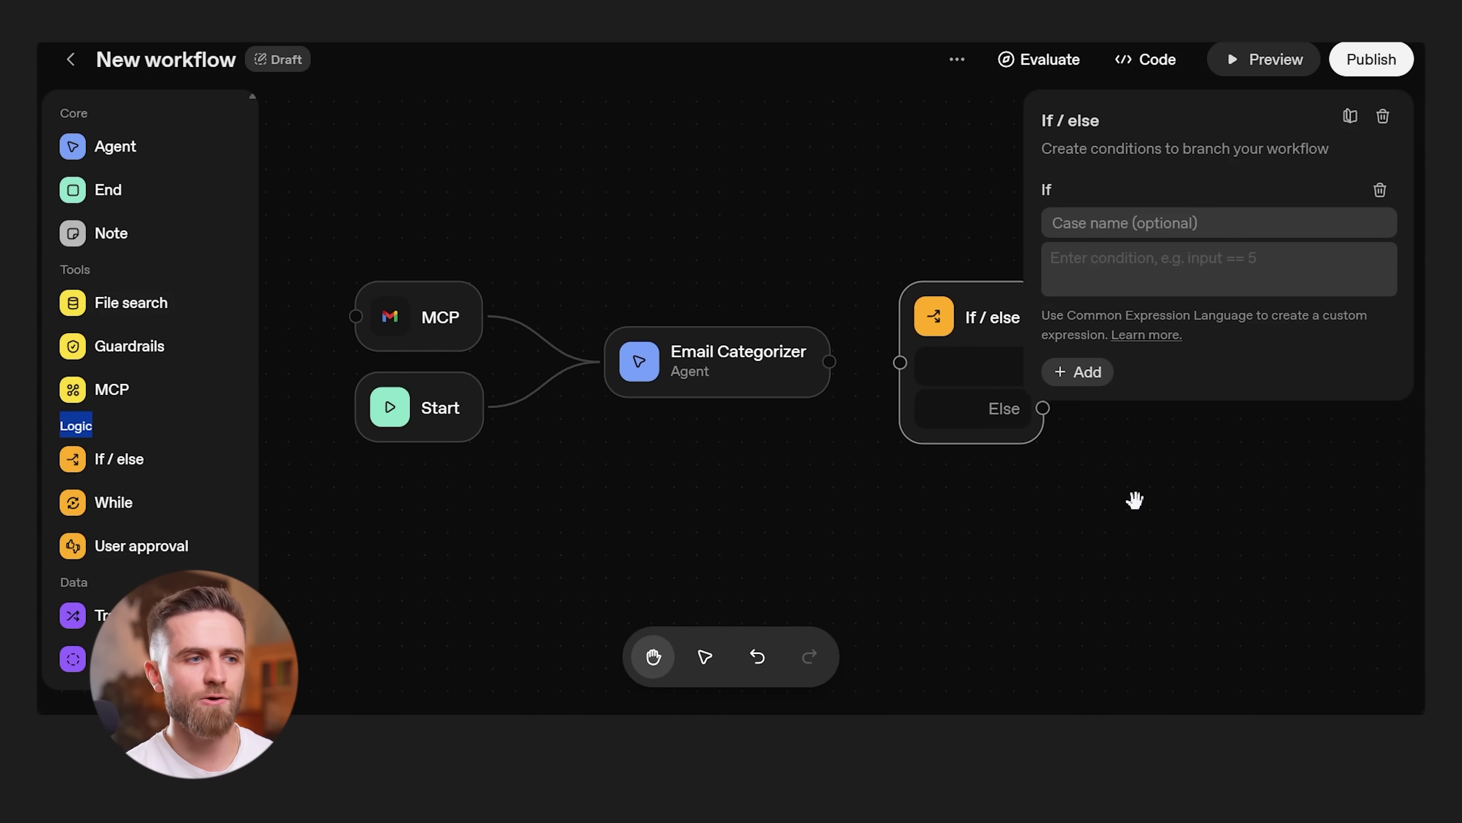
left_click_drag(1100, 518, 1038, 535)
left_click_drag(767, 379, 838, 378)
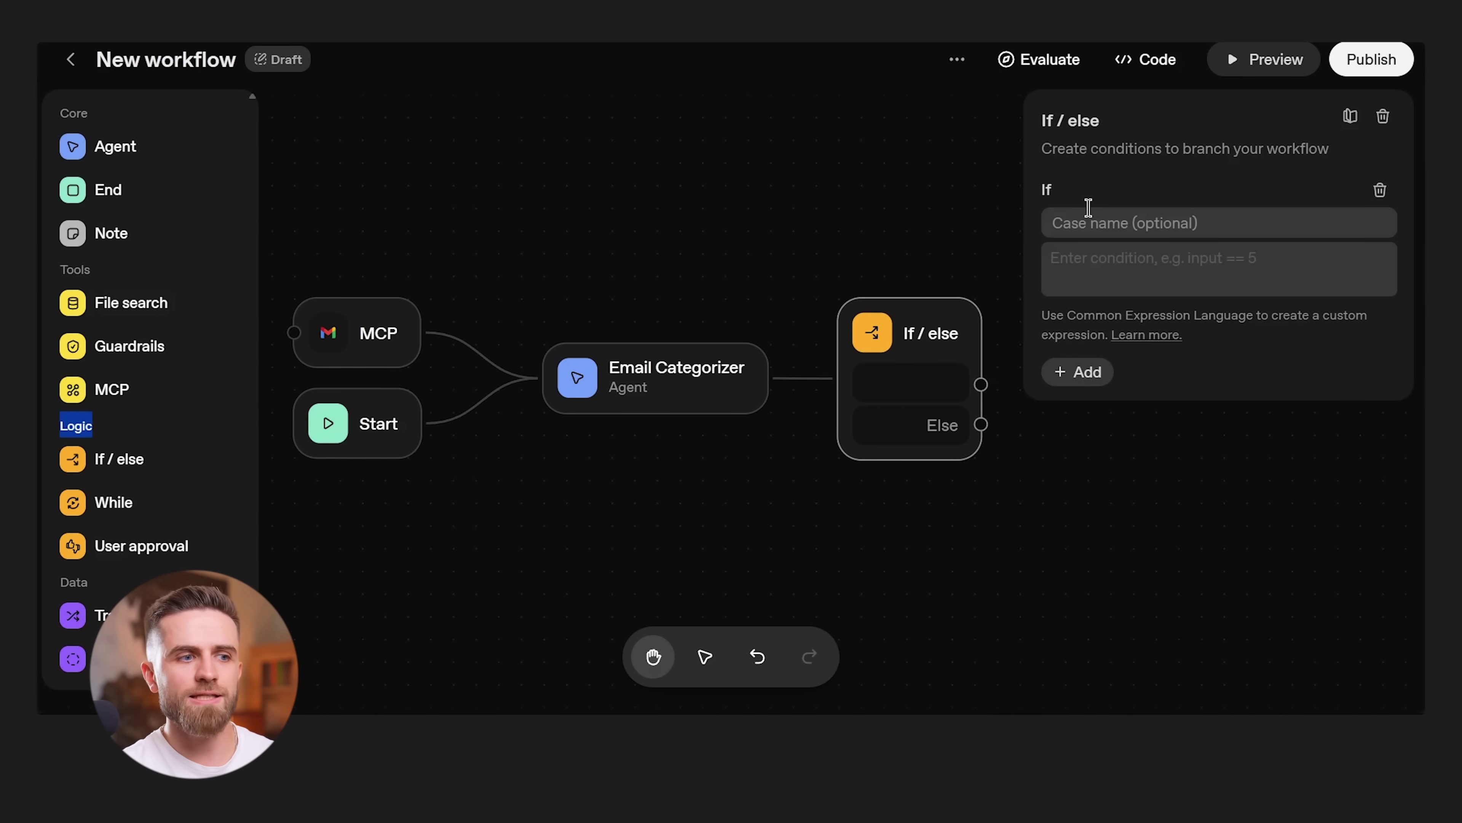
Step: Create three cases named Normal, Urgent and Spam
left_click(1137, 223)
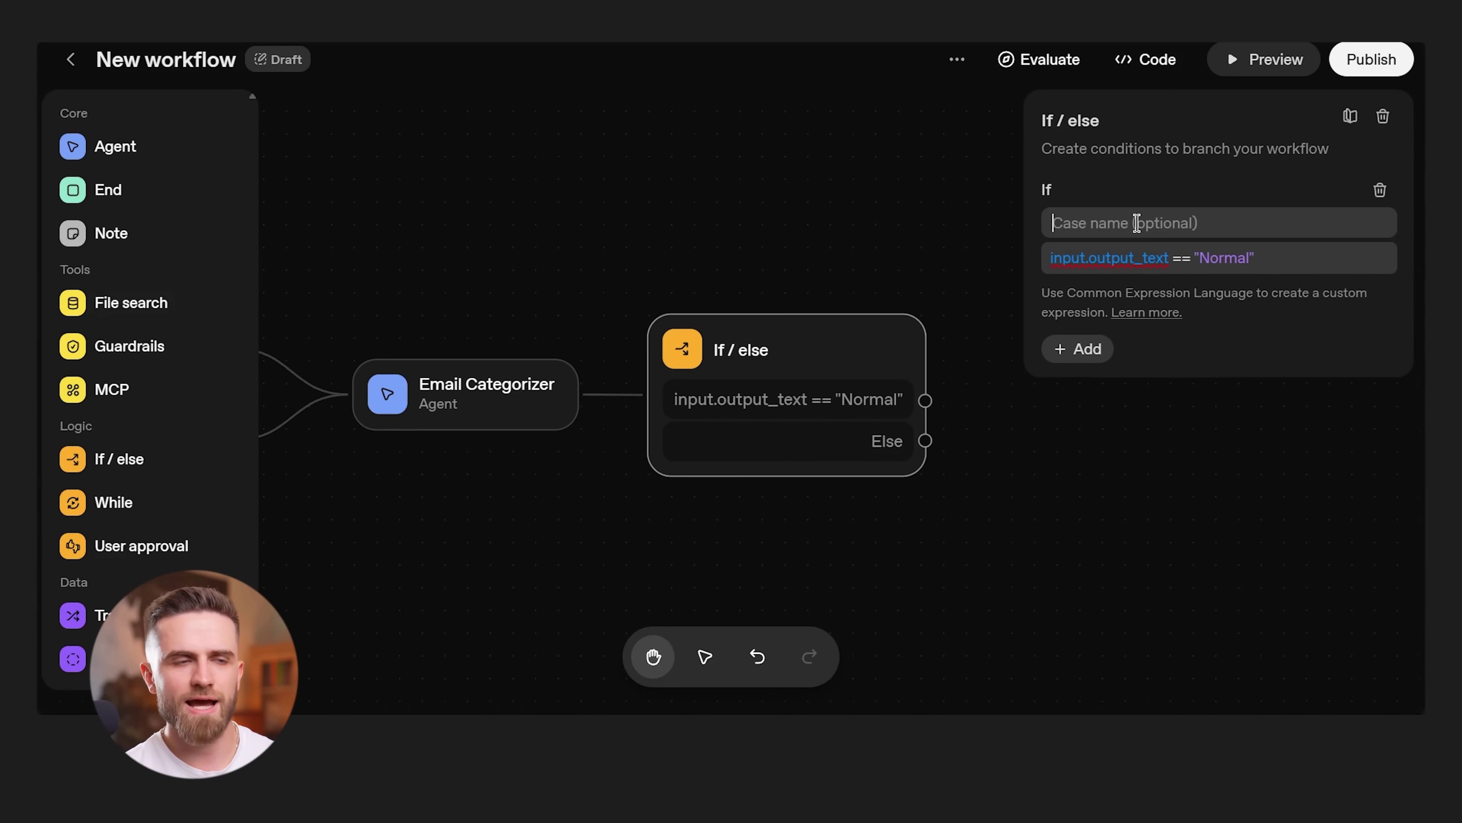
type("Normal")
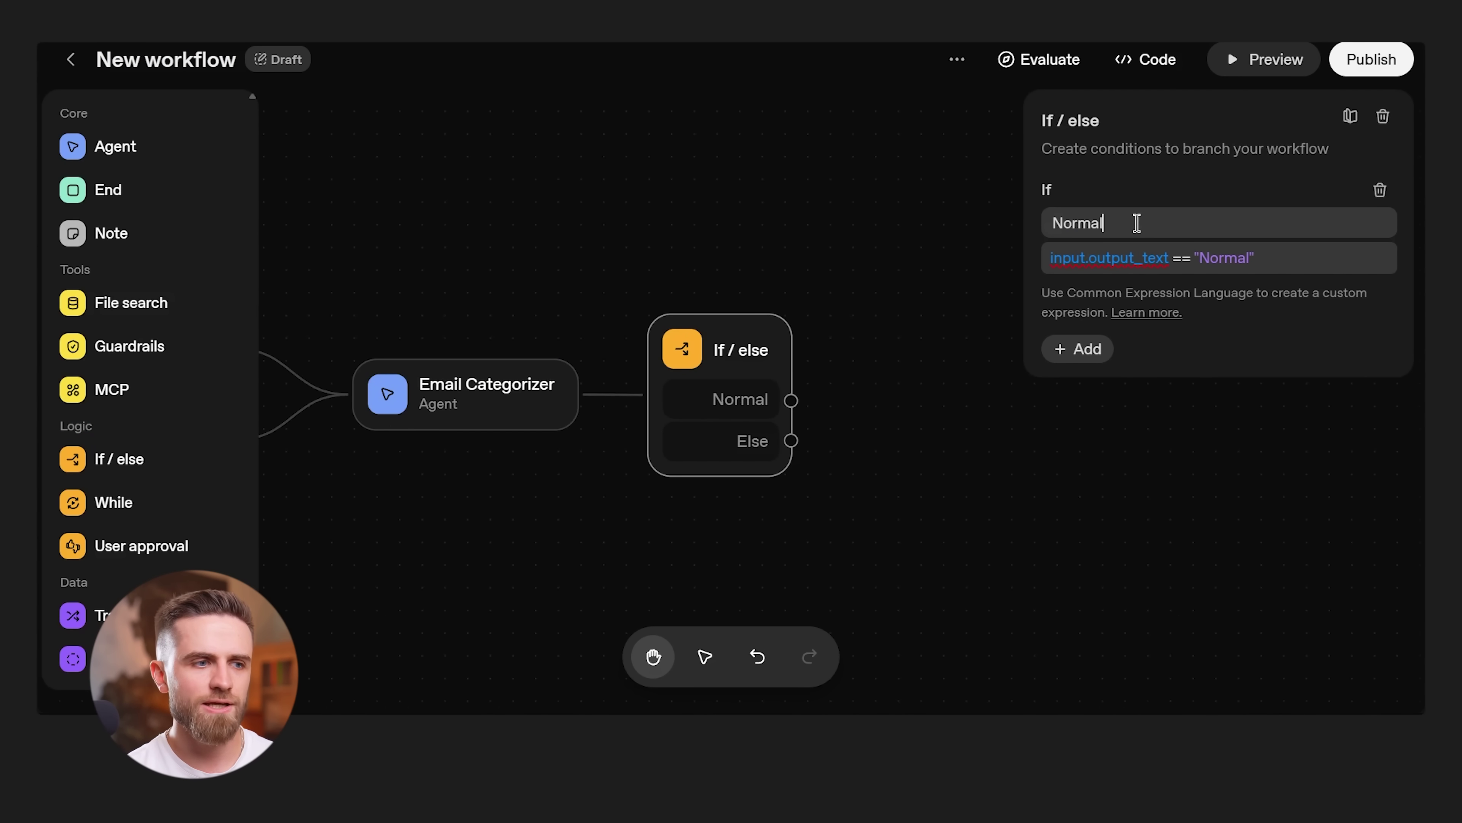
left_click(1077, 348)
type("Urgent")
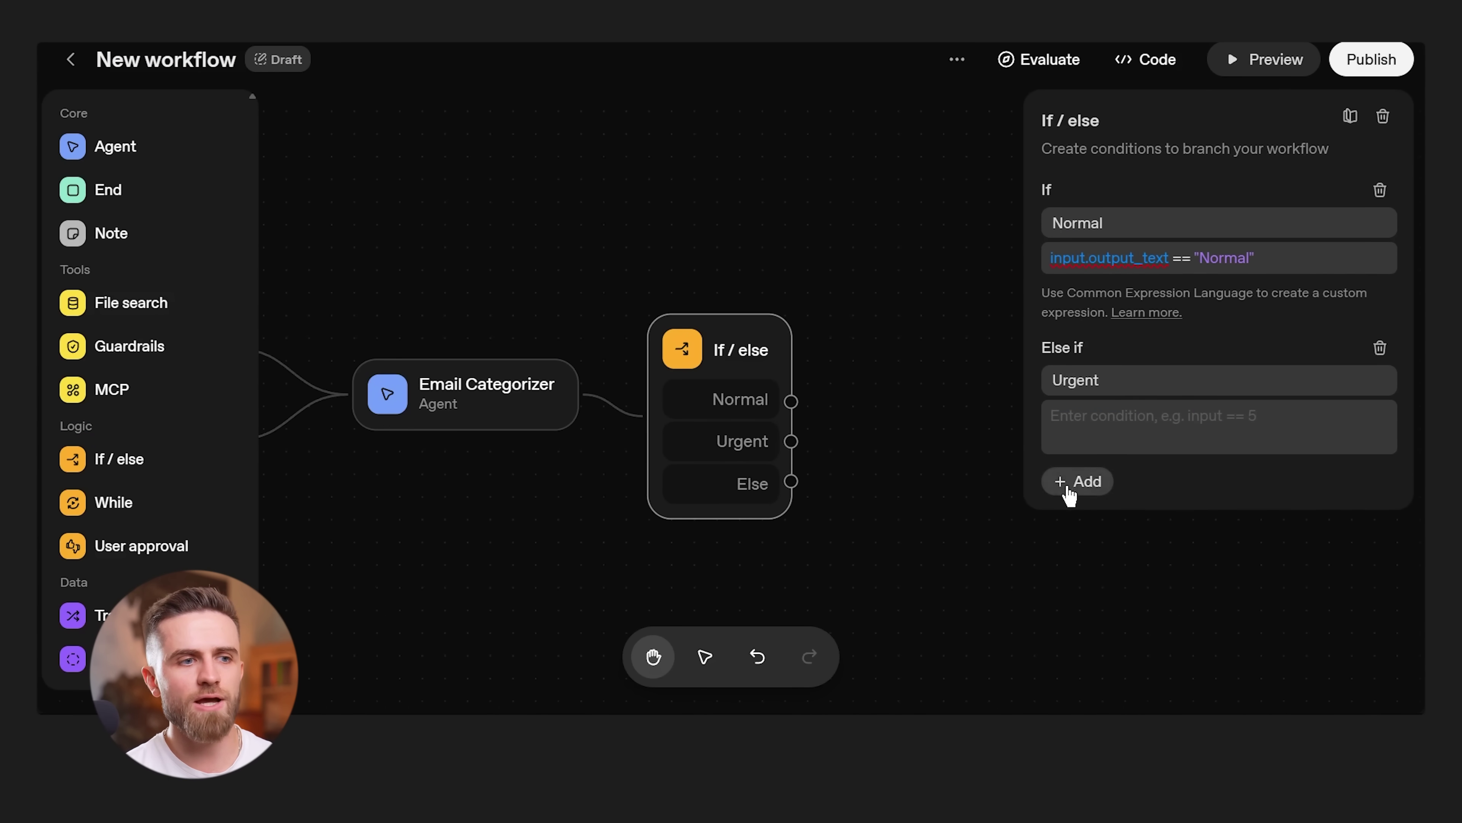
left_click(1074, 480)
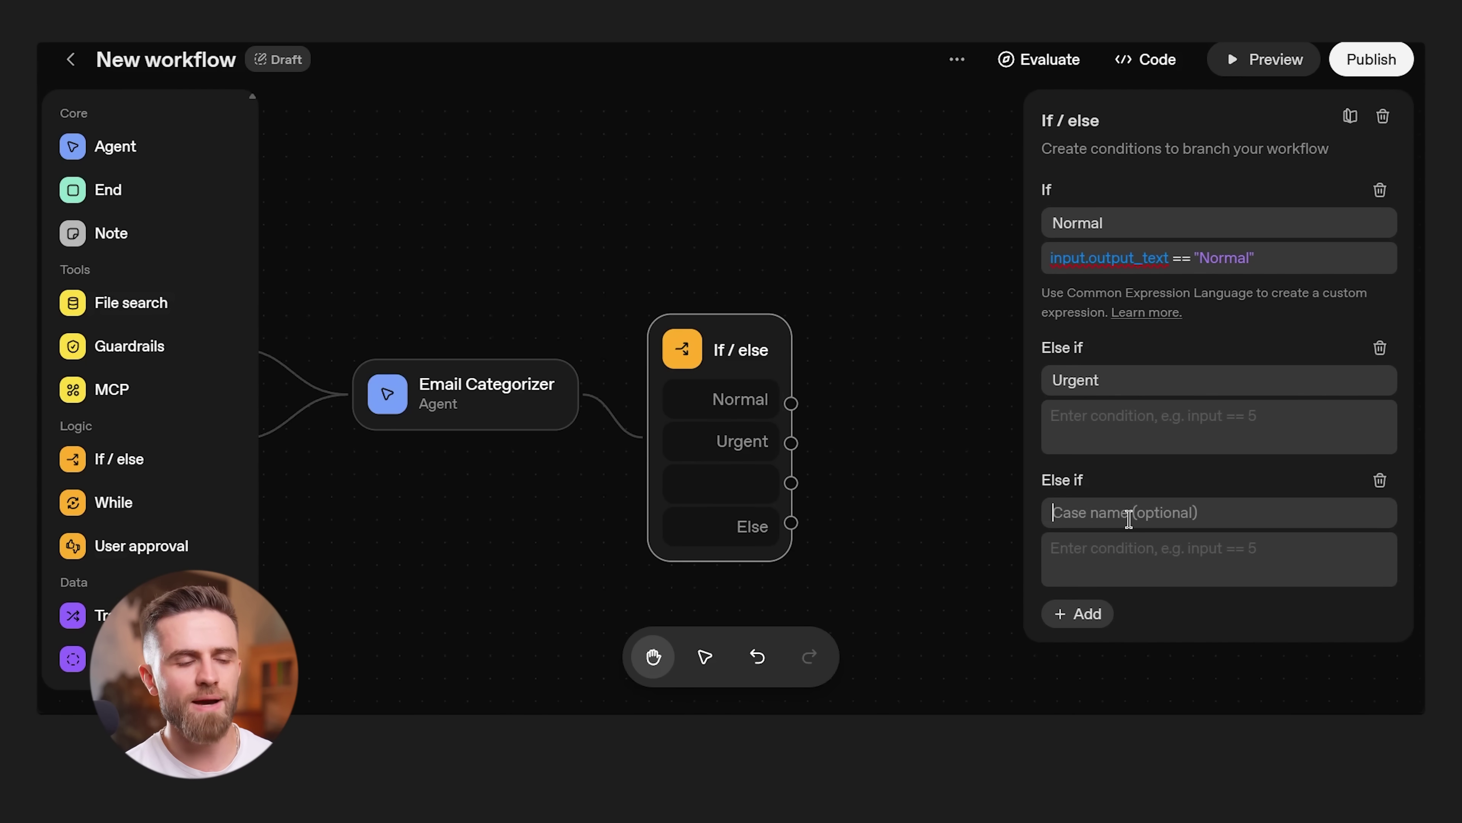
type("Spam")
Step: Write each case's condition on output_text, e.g. input.output_text == "Spam"
left_click(1109, 421)
left_click(898, 458)
left_click(897, 366)
type("\"")
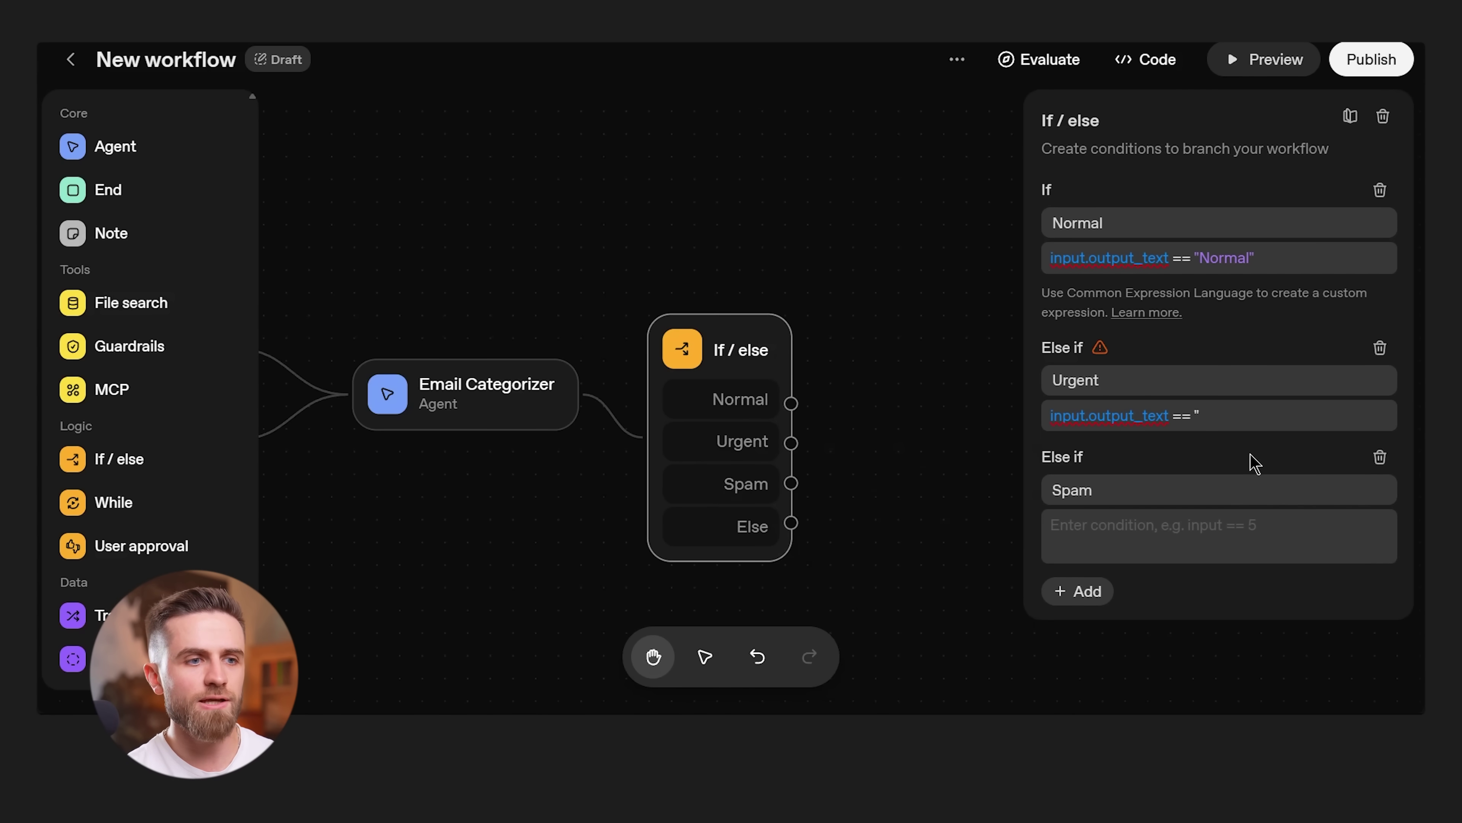
type("\"")
left_click(1201, 544)
key("Return")
type("== ")
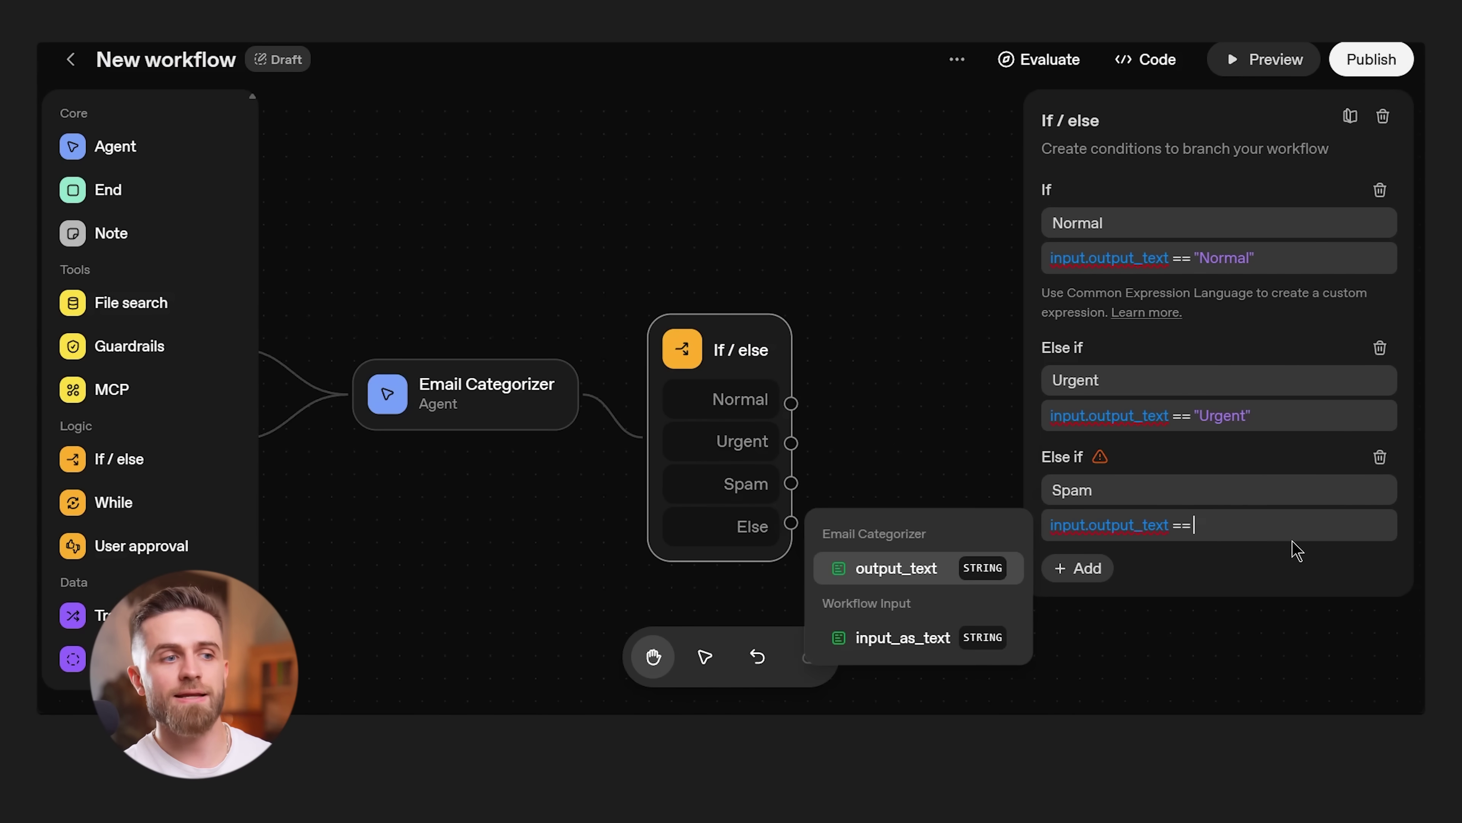
type("\"Spam\"")
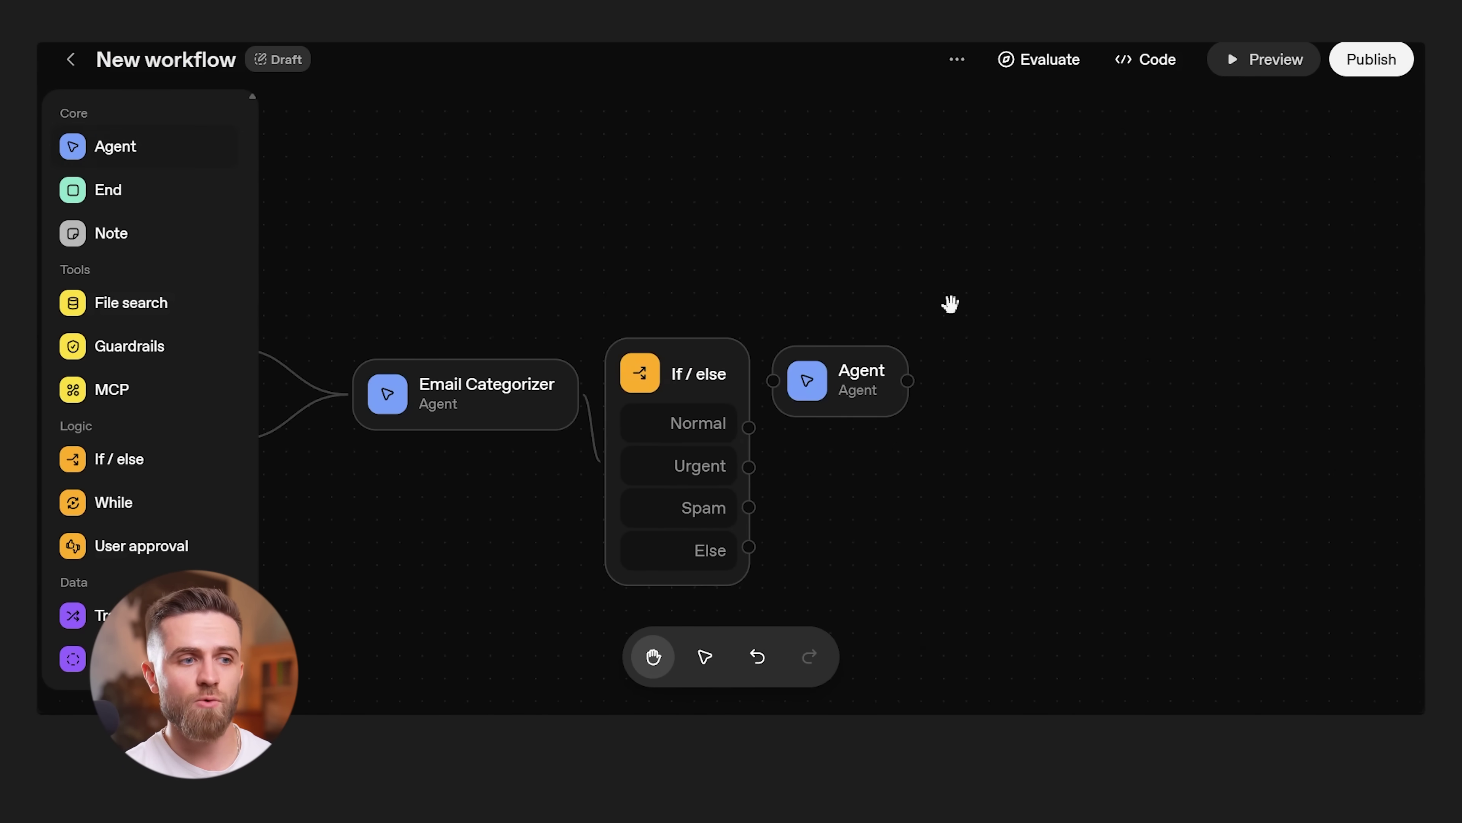
Step: Connect the If / else Normal branch to a new Agent step
left_click(783, 327)
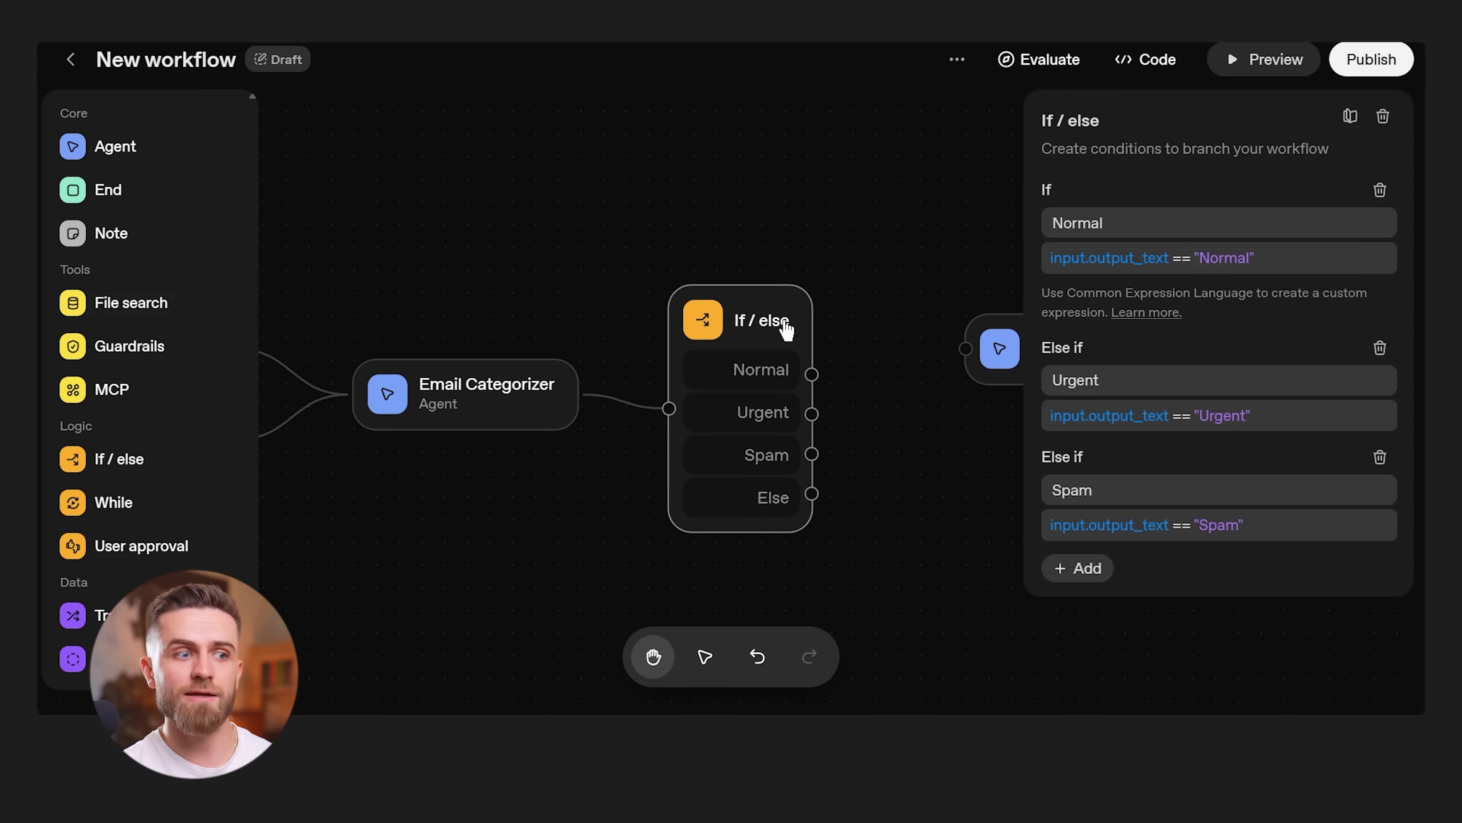
left_click_drag(810, 369, 859, 340)
left_click_drag(902, 430, 788, 406)
left_click(831, 330)
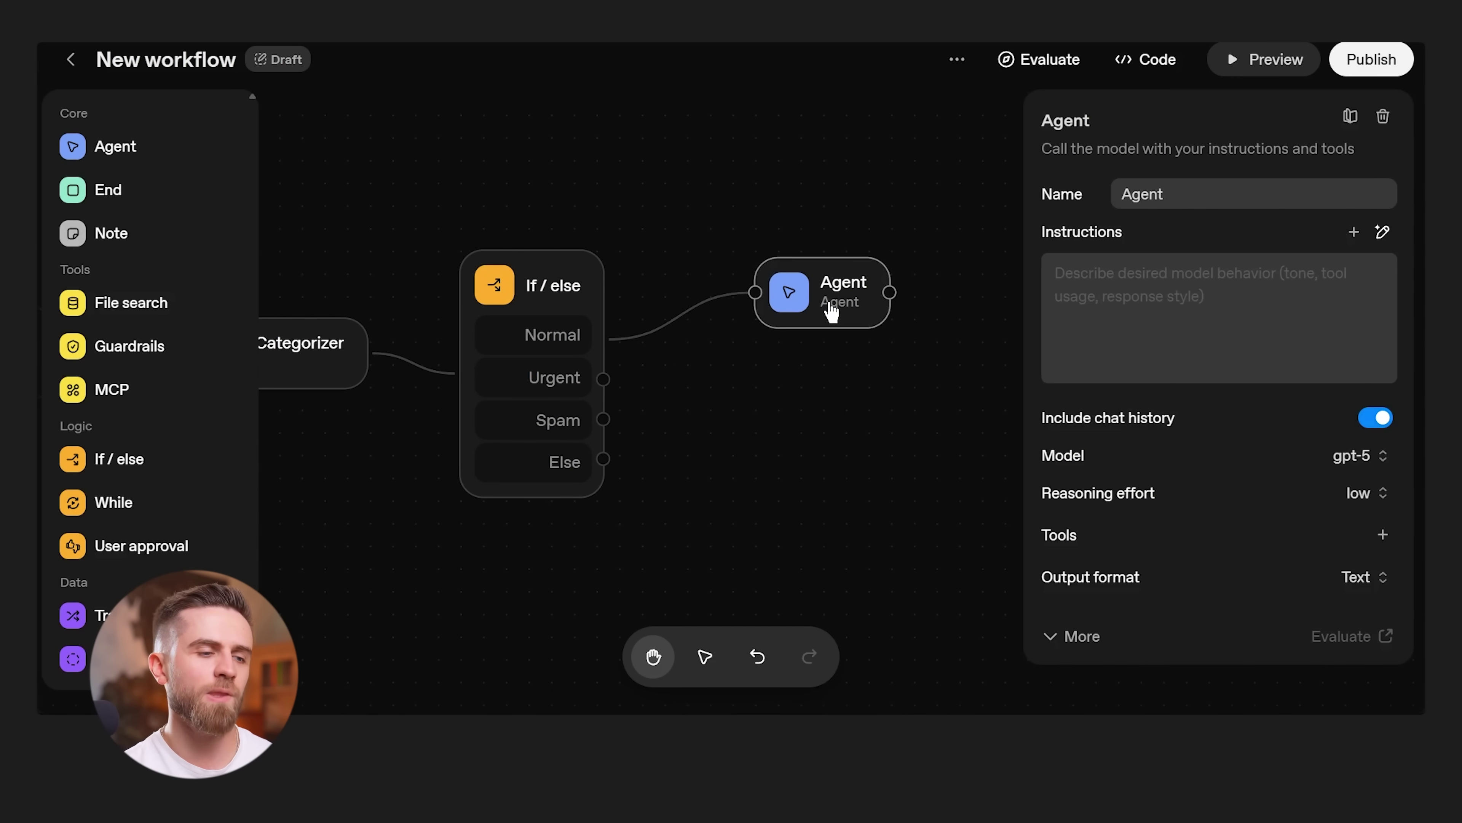
Step: Rename the agent 'Reply drafter' and instruct it to draft friendly replies under 100 words
left_click(1055, 193)
type("Reply drafter")
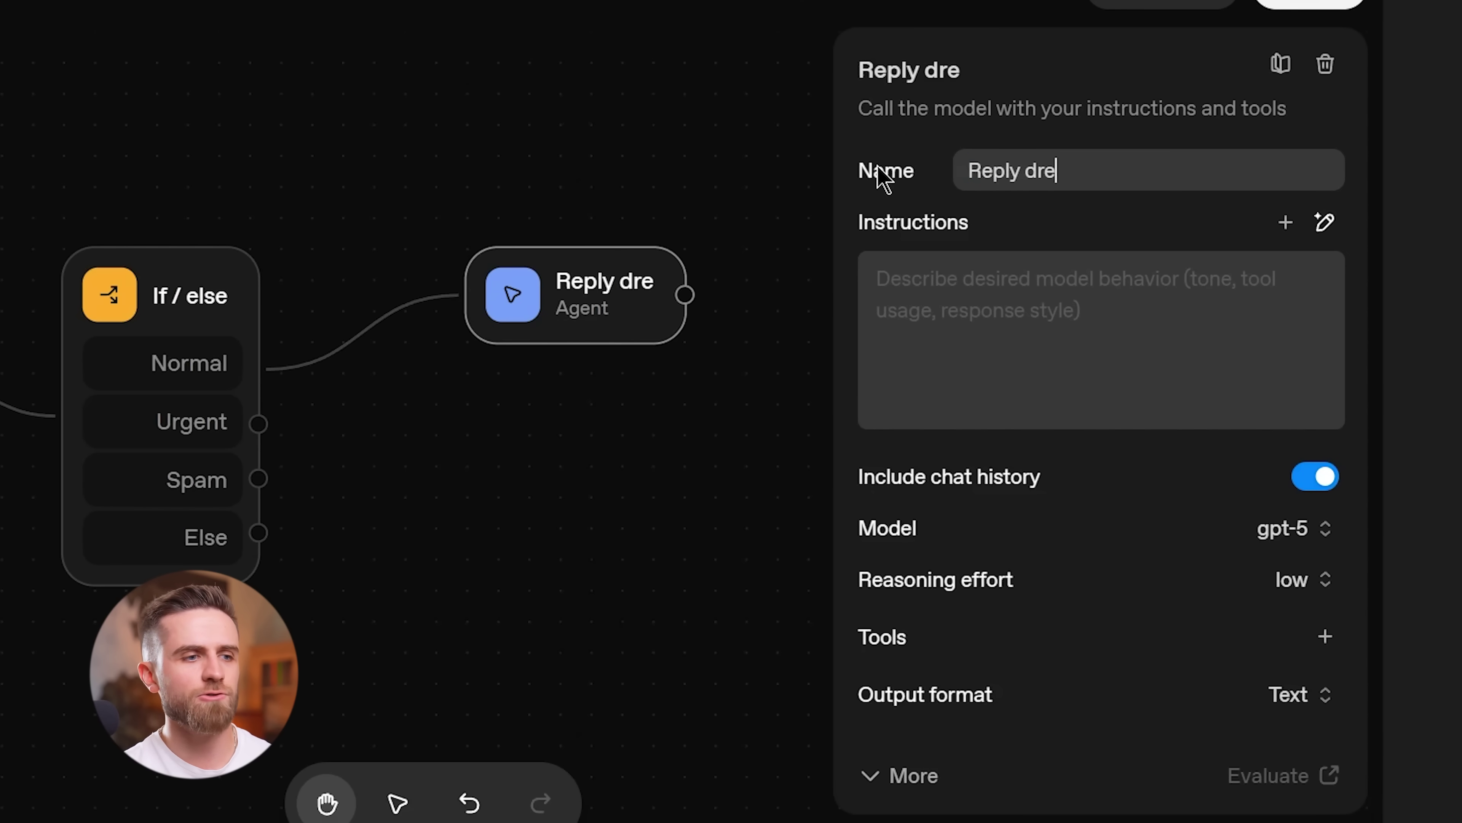
left_click(939, 287)
type("Draft a polite, professional reply. Keep it under 100")
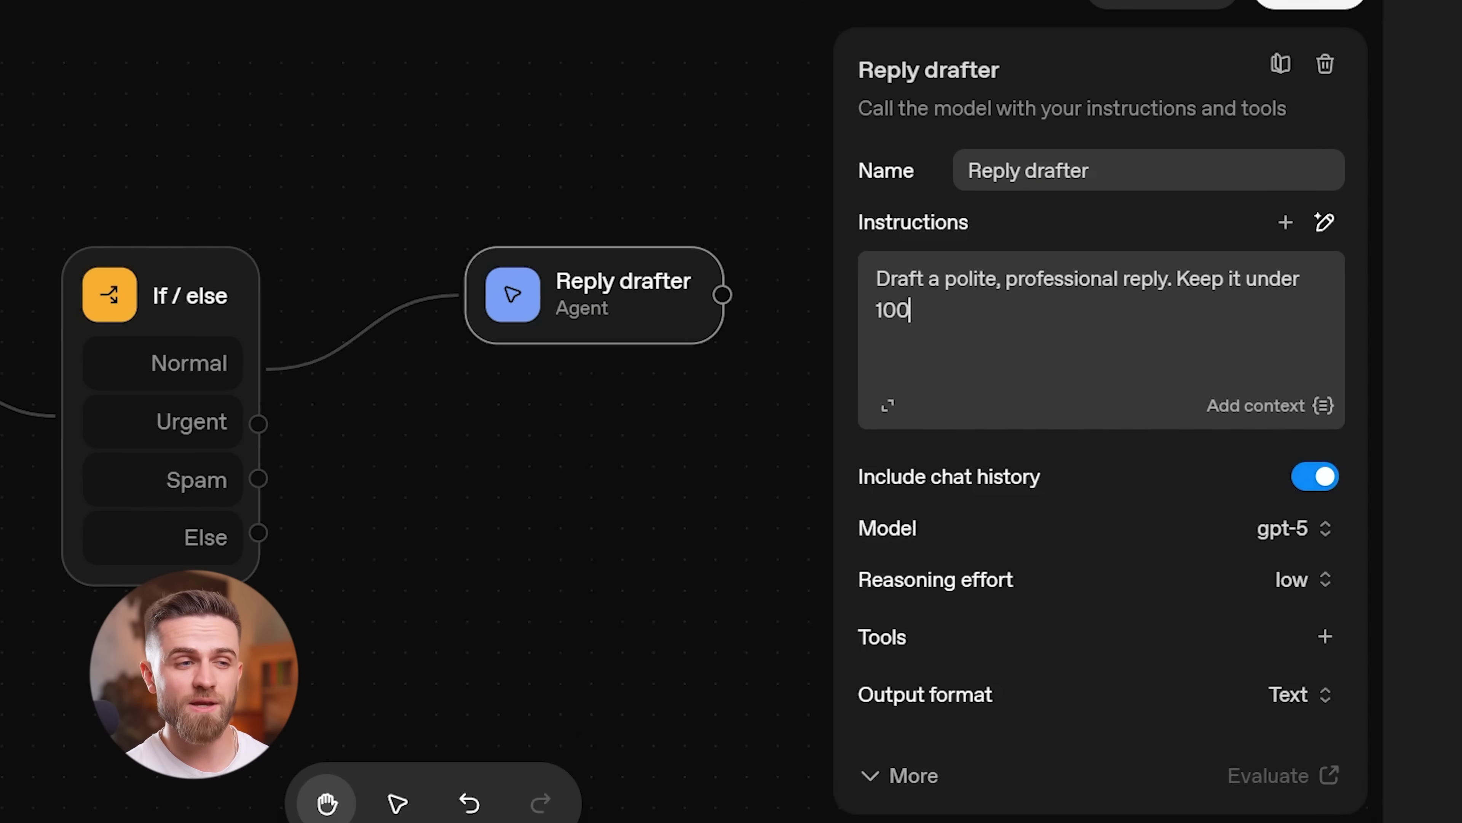
type(". Maintain a")
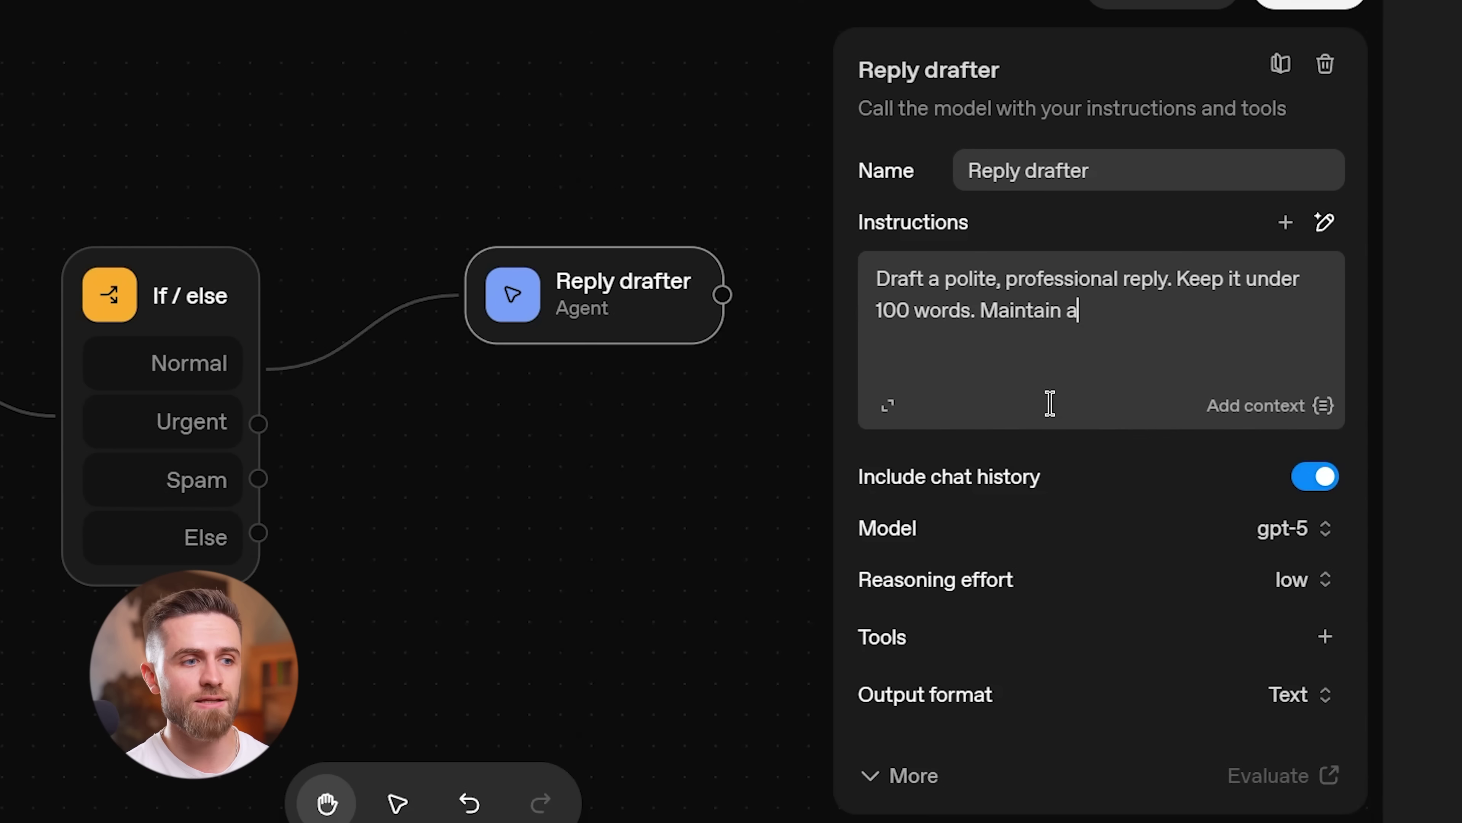
type(" friendly but businesslike tone. Don't commit to specific dates without m")
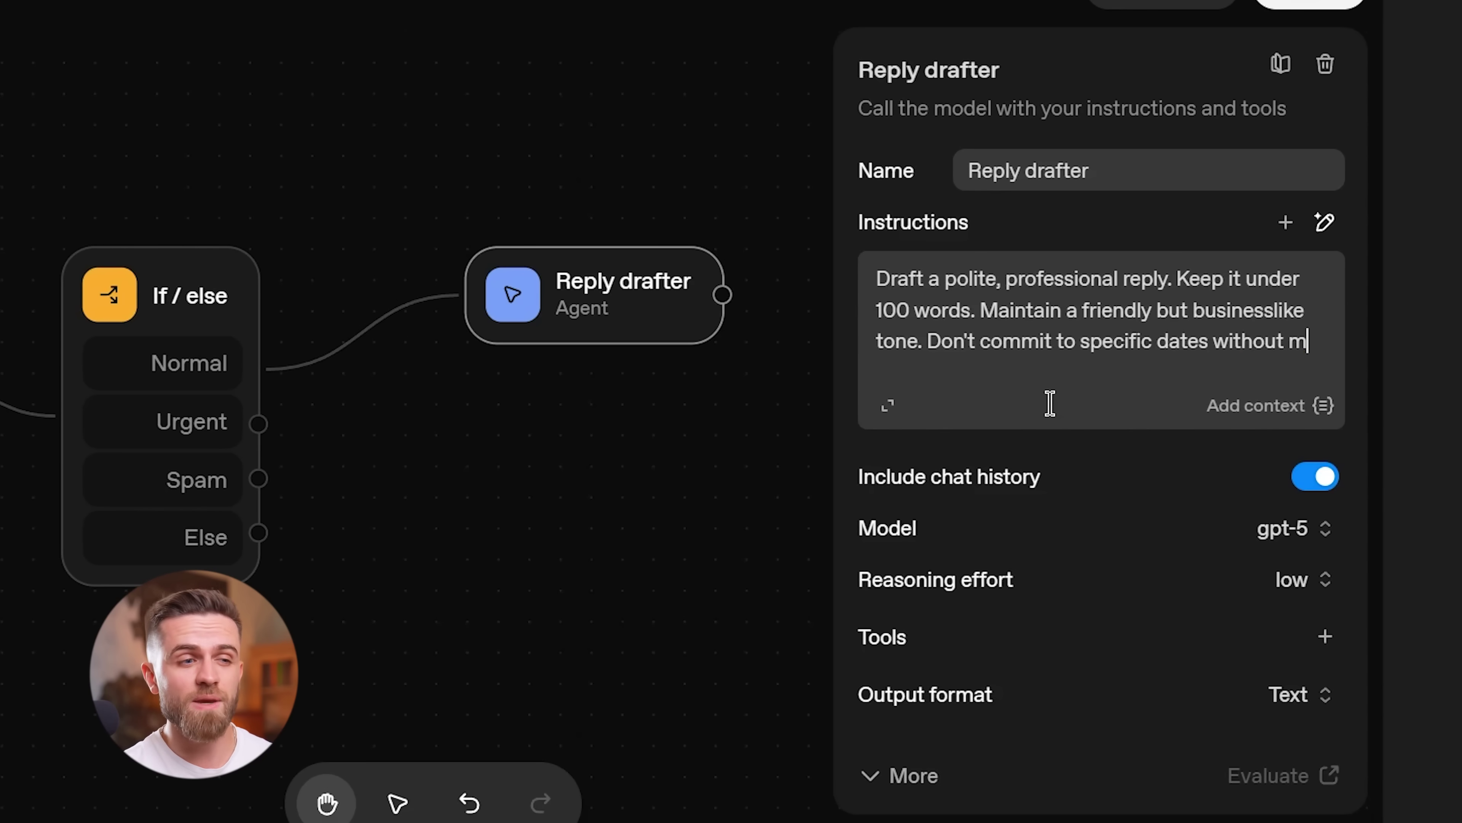
type("y approval.")
Step: Switch Reply drafter's model to gpt-4o
left_click(1290, 528)
scroll(1202, 379, "down", 5)
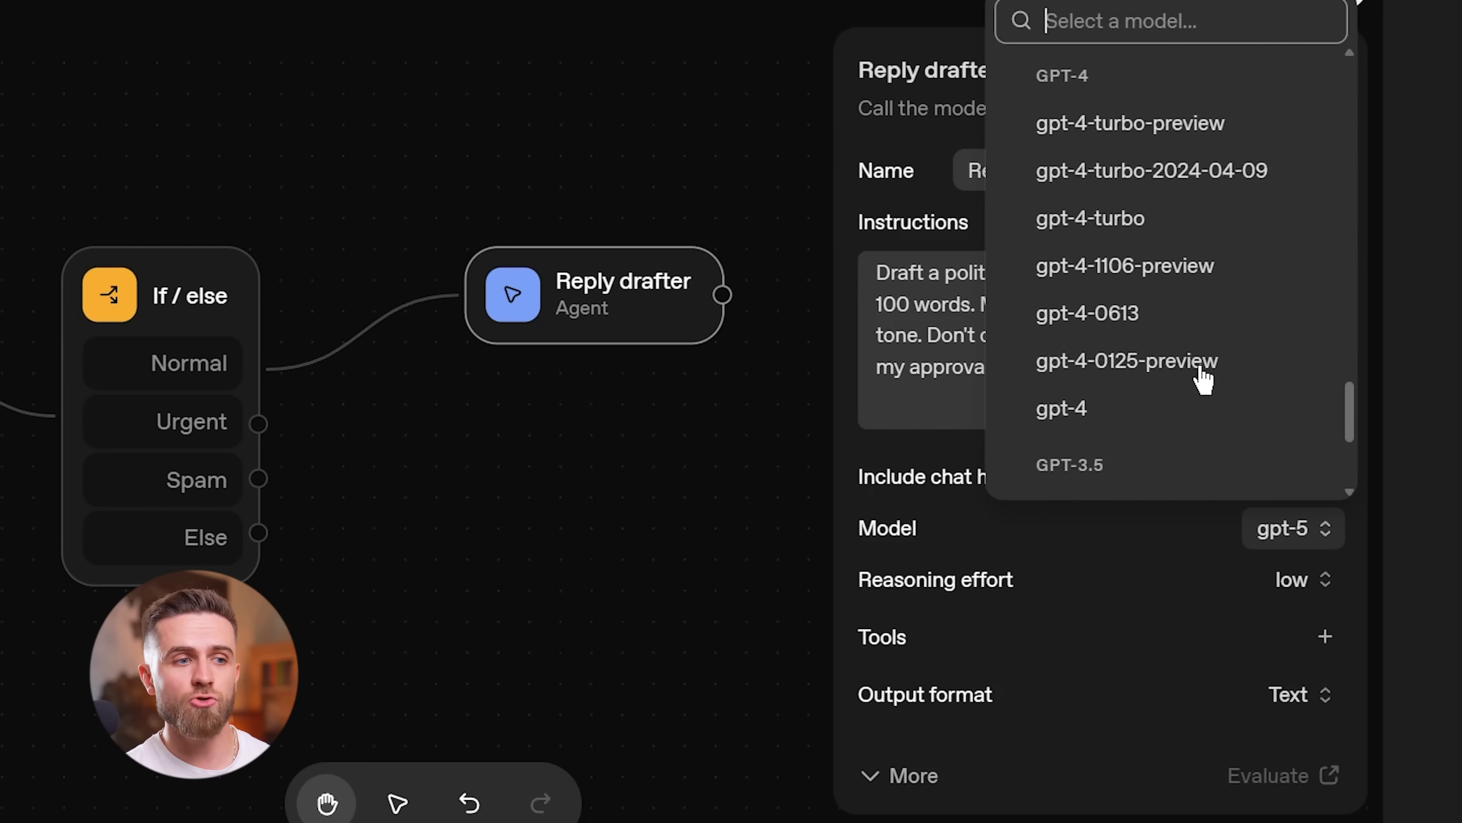
left_click(1202, 369)
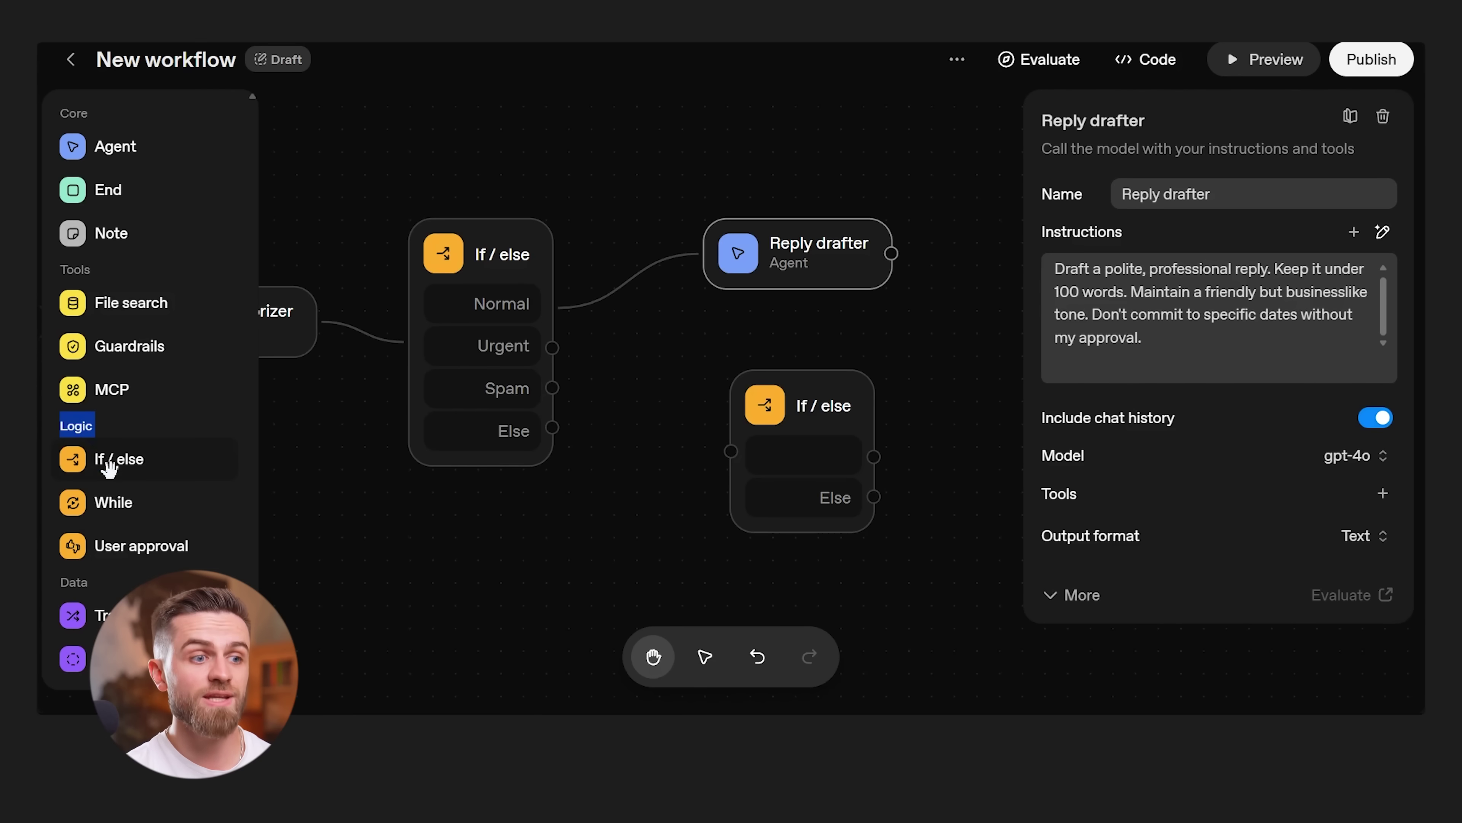
Step: Add a User approval step, delete the extra If / else, and route Else, Urgent and Spam into it
left_click(120, 559)
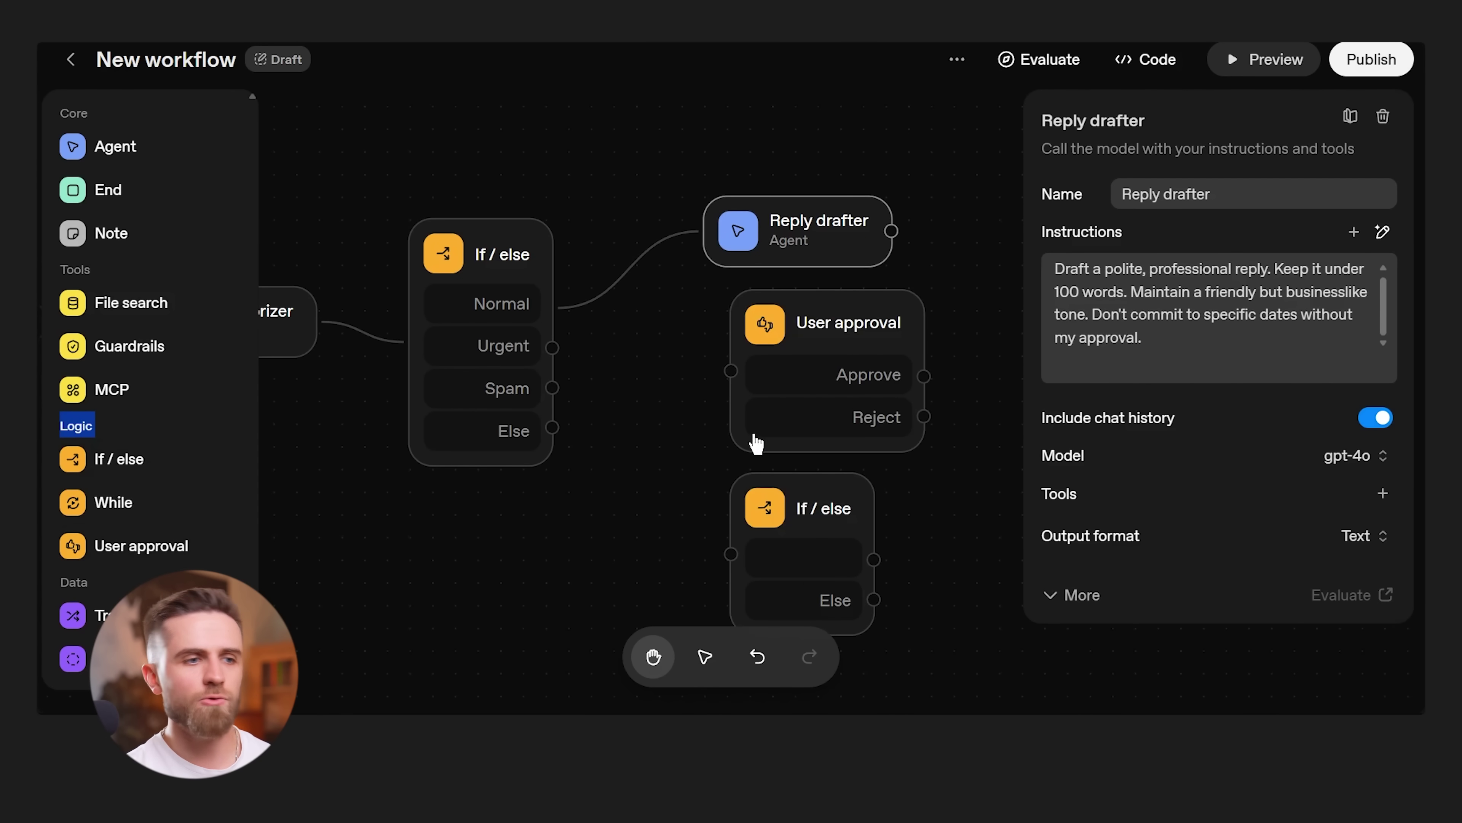
left_click(842, 586)
key("Delete")
left_click_drag(800, 382, 747, 430)
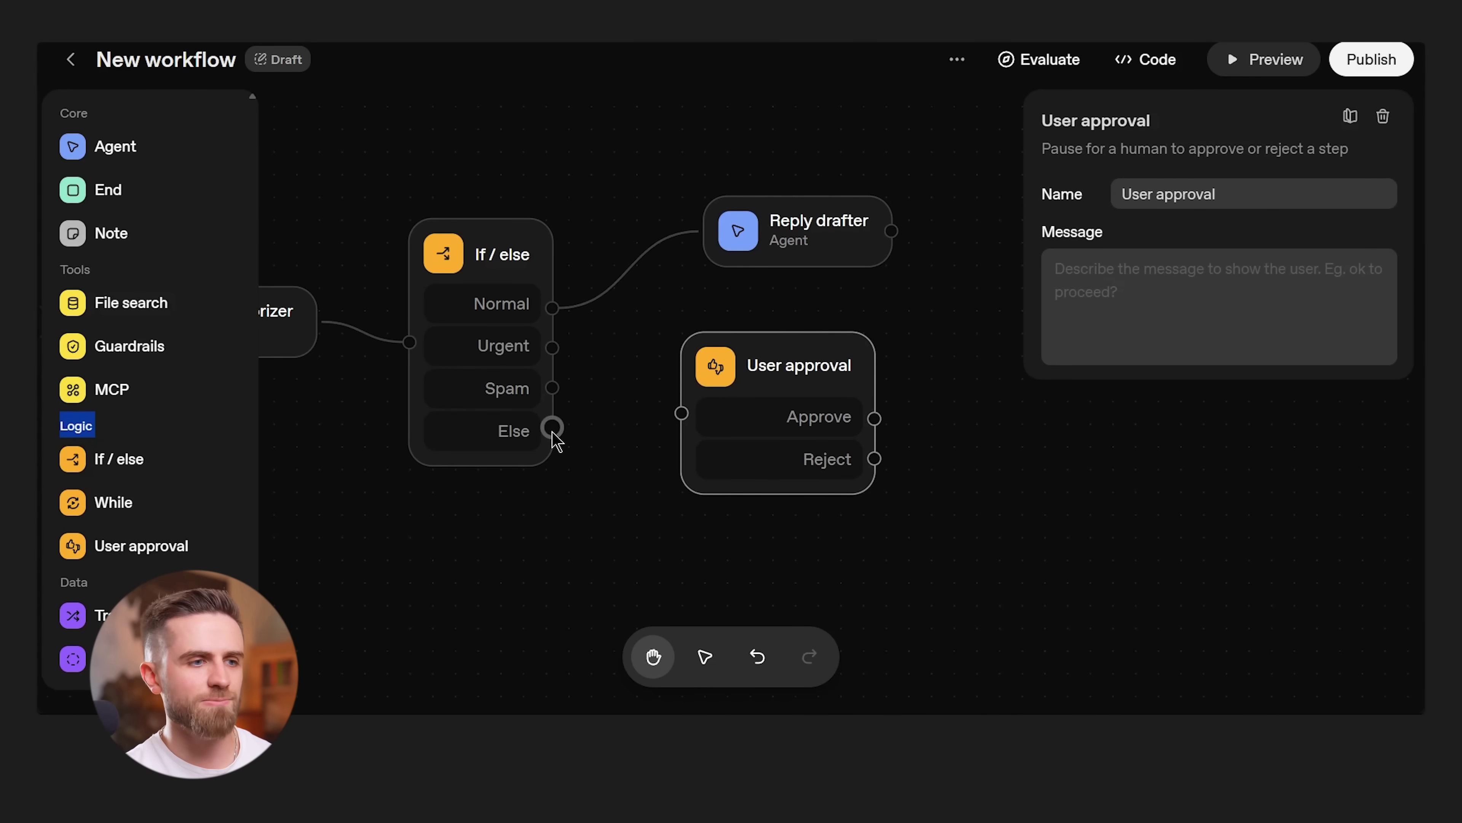
left_click_drag(554, 429, 633, 420)
left_click_drag(783, 385, 803, 405)
left_click_drag(552, 347, 704, 439)
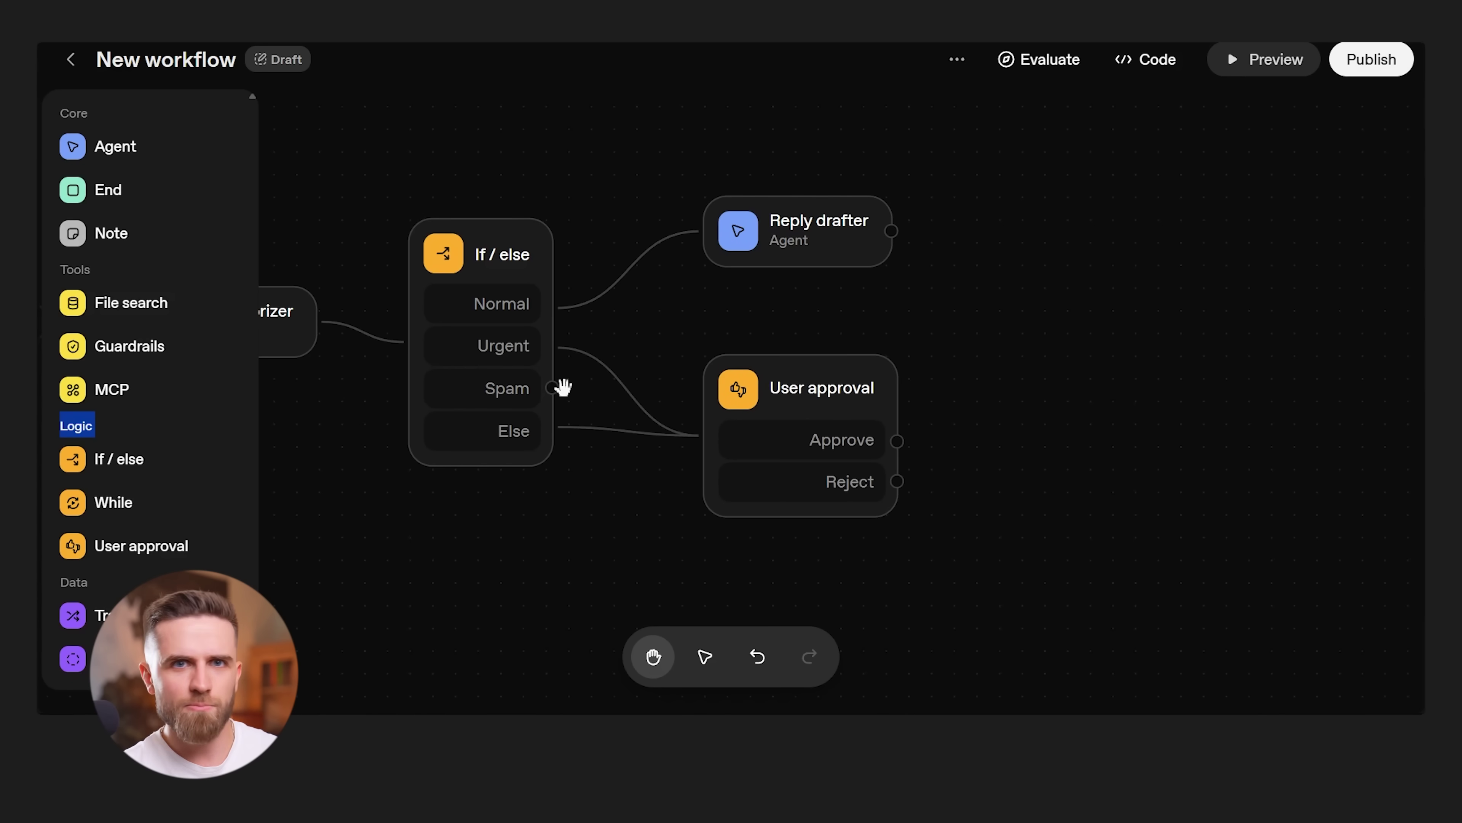
left_click_drag(552, 387, 701, 452)
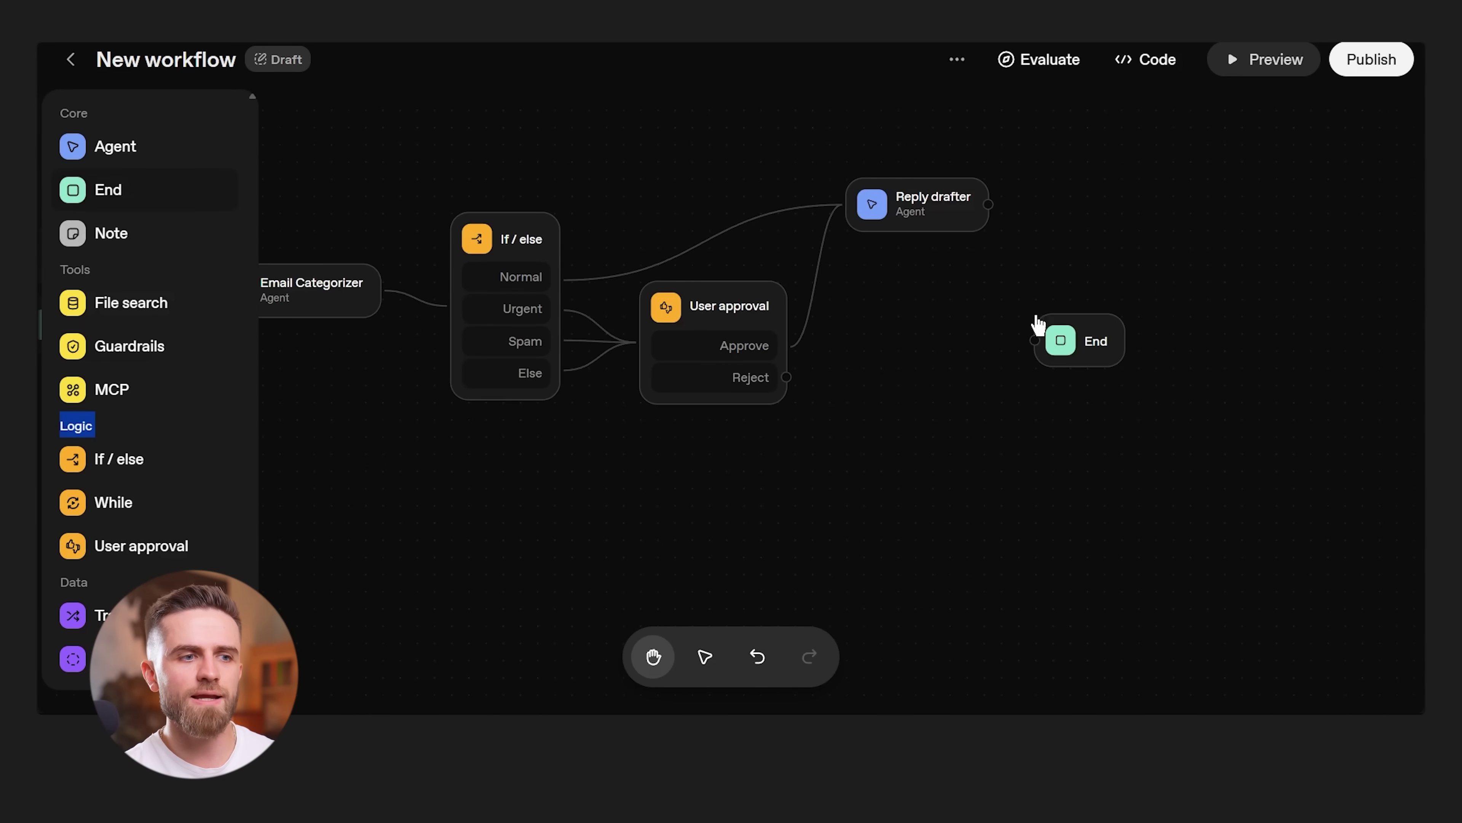
Step: Replace the invalid Reject connection with a link to a new End step
left_click_drag(1059, 369, 1078, 336)
left_click(927, 345)
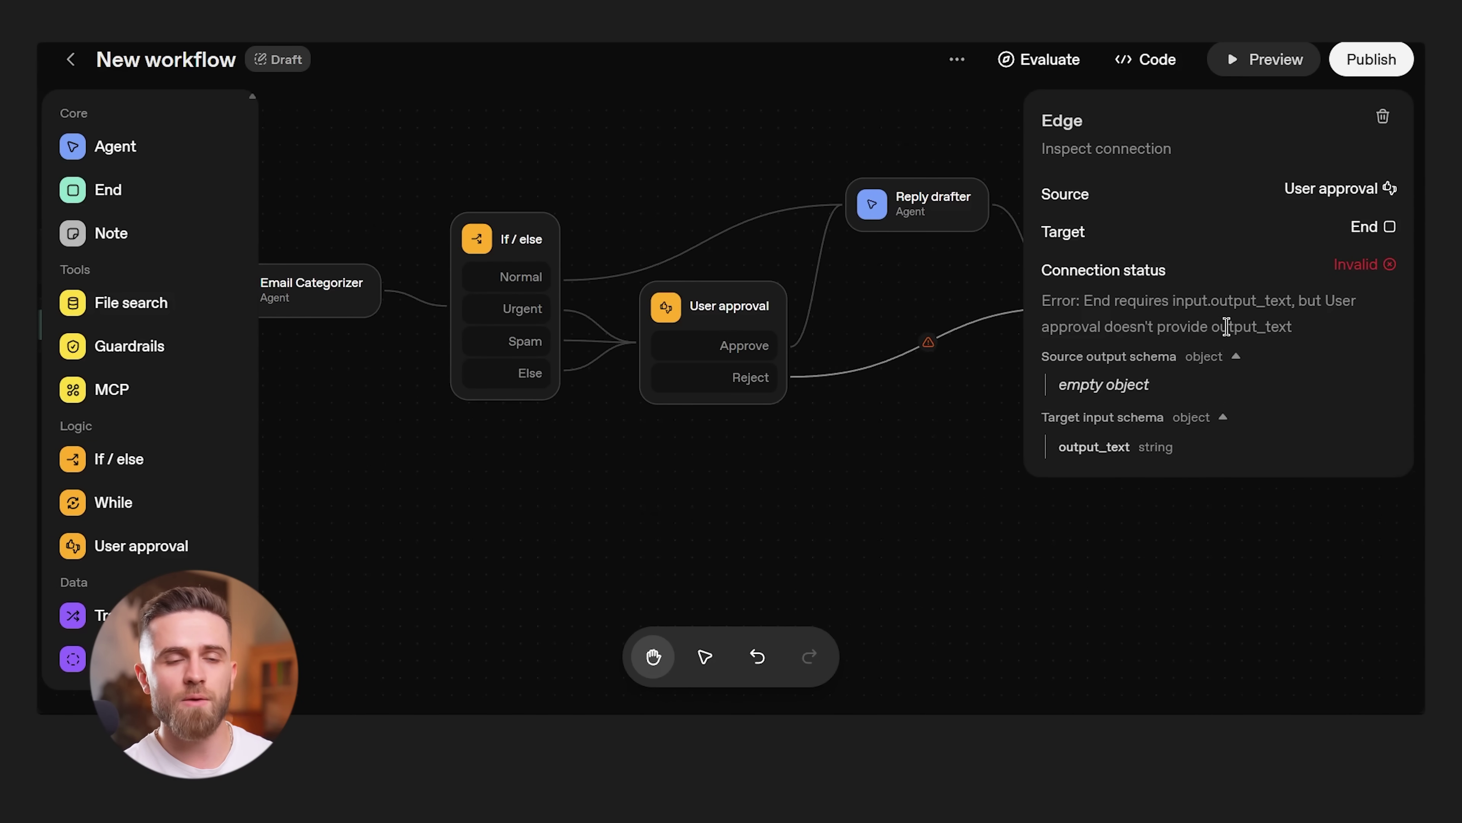
key("BackSpace")
left_click_drag(160, 208, 944, 385)
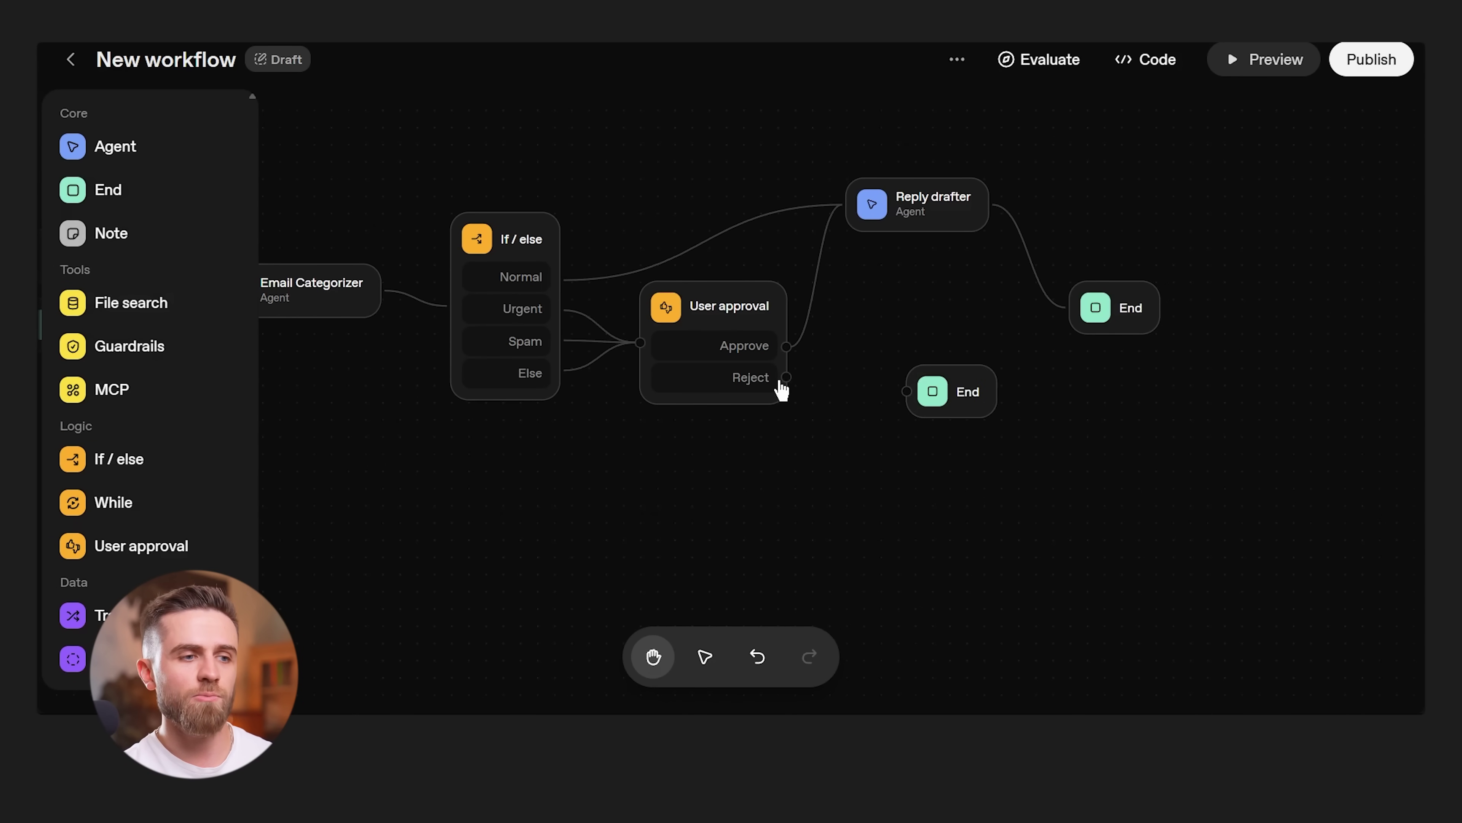
left_click_drag(786, 376, 913, 379)
left_click(875, 483)
left_click_drag(883, 287, 1229, 336)
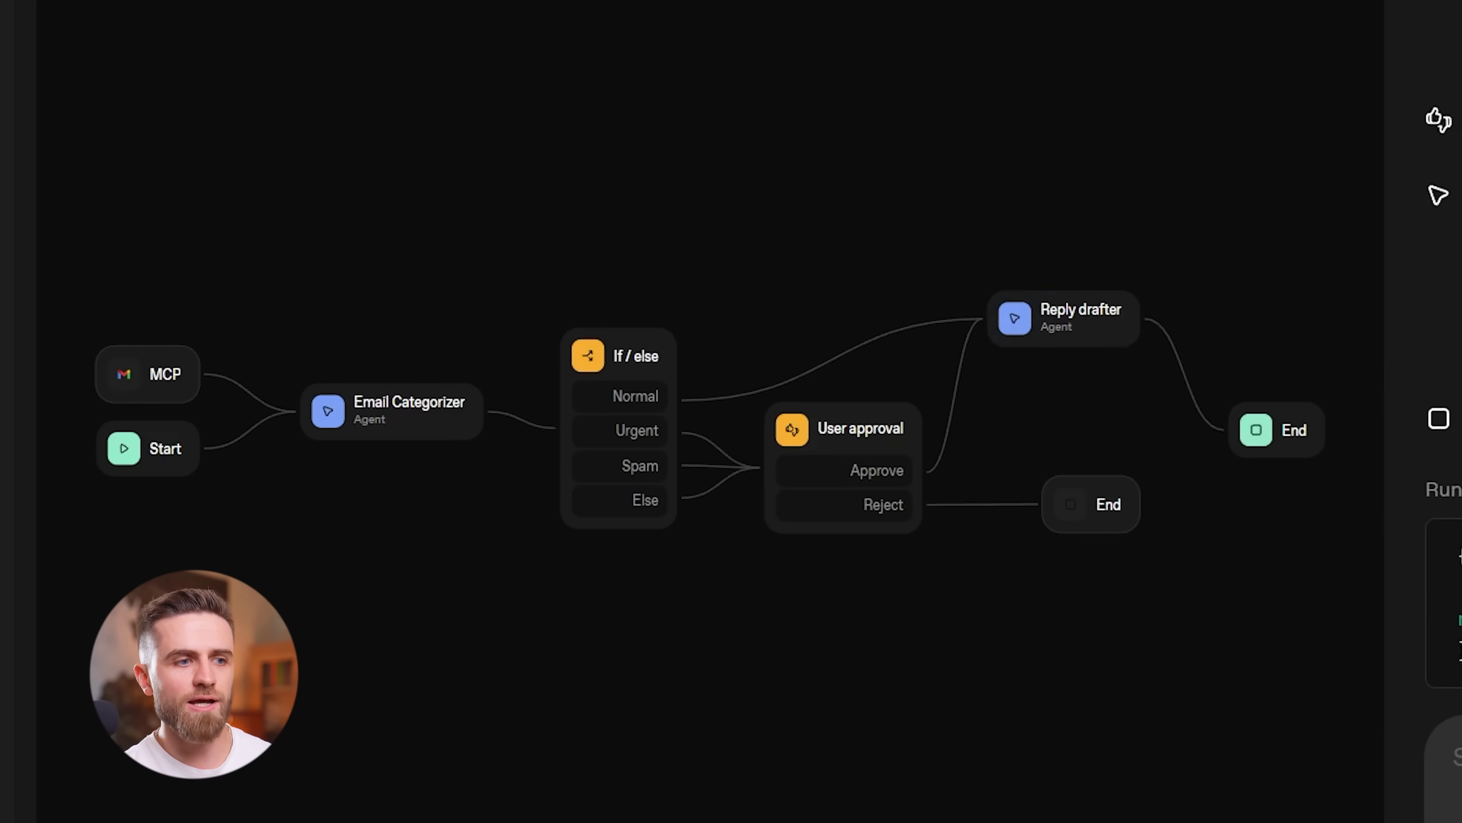
Step: Review the categorized emails, approve the paused run, and inspect Reply Drafter's response
left_click_drag(767, 202, 1052, 255)
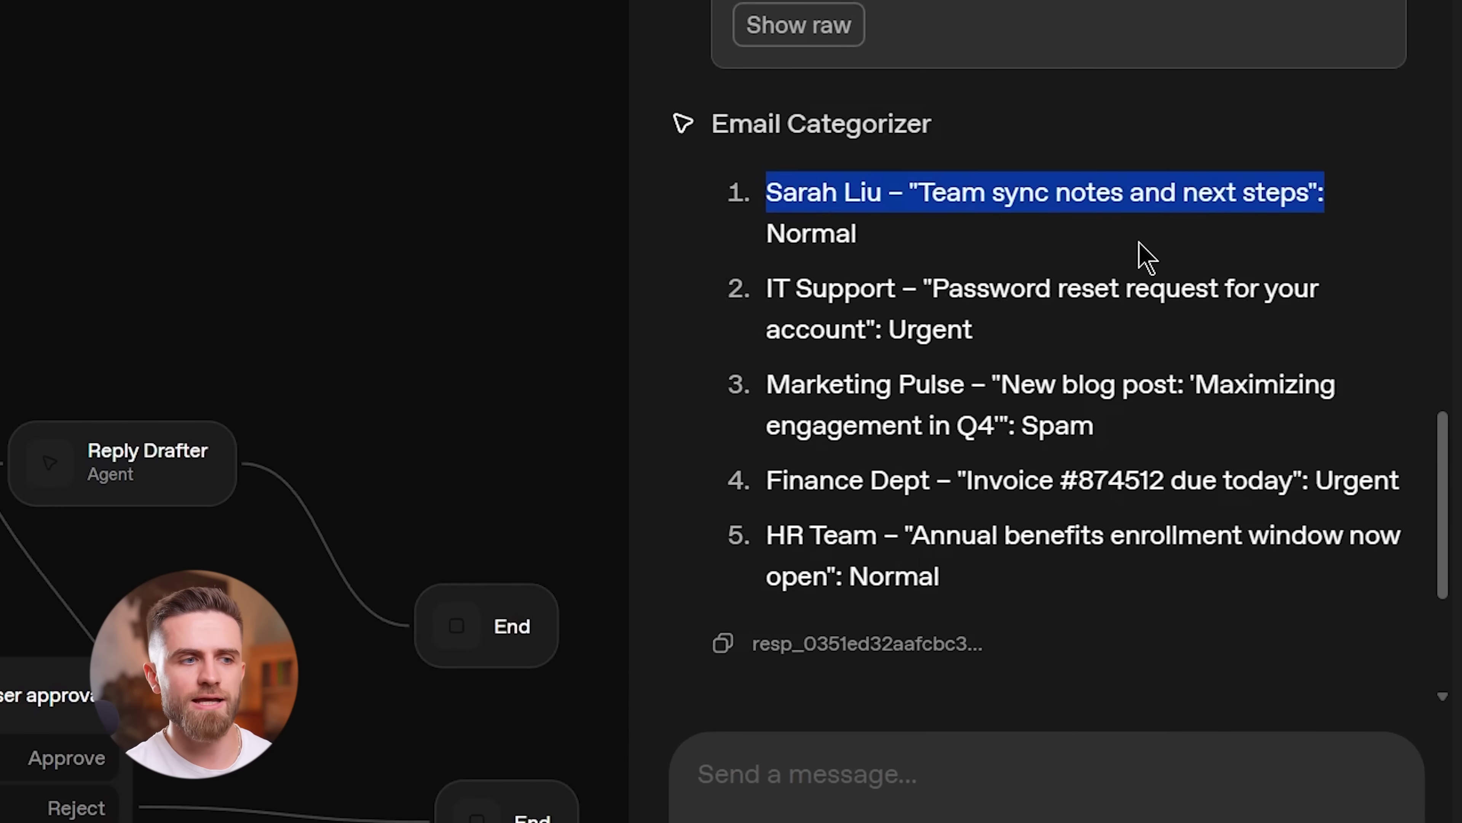
left_click_drag(767, 287, 944, 573)
left_click(774, 671)
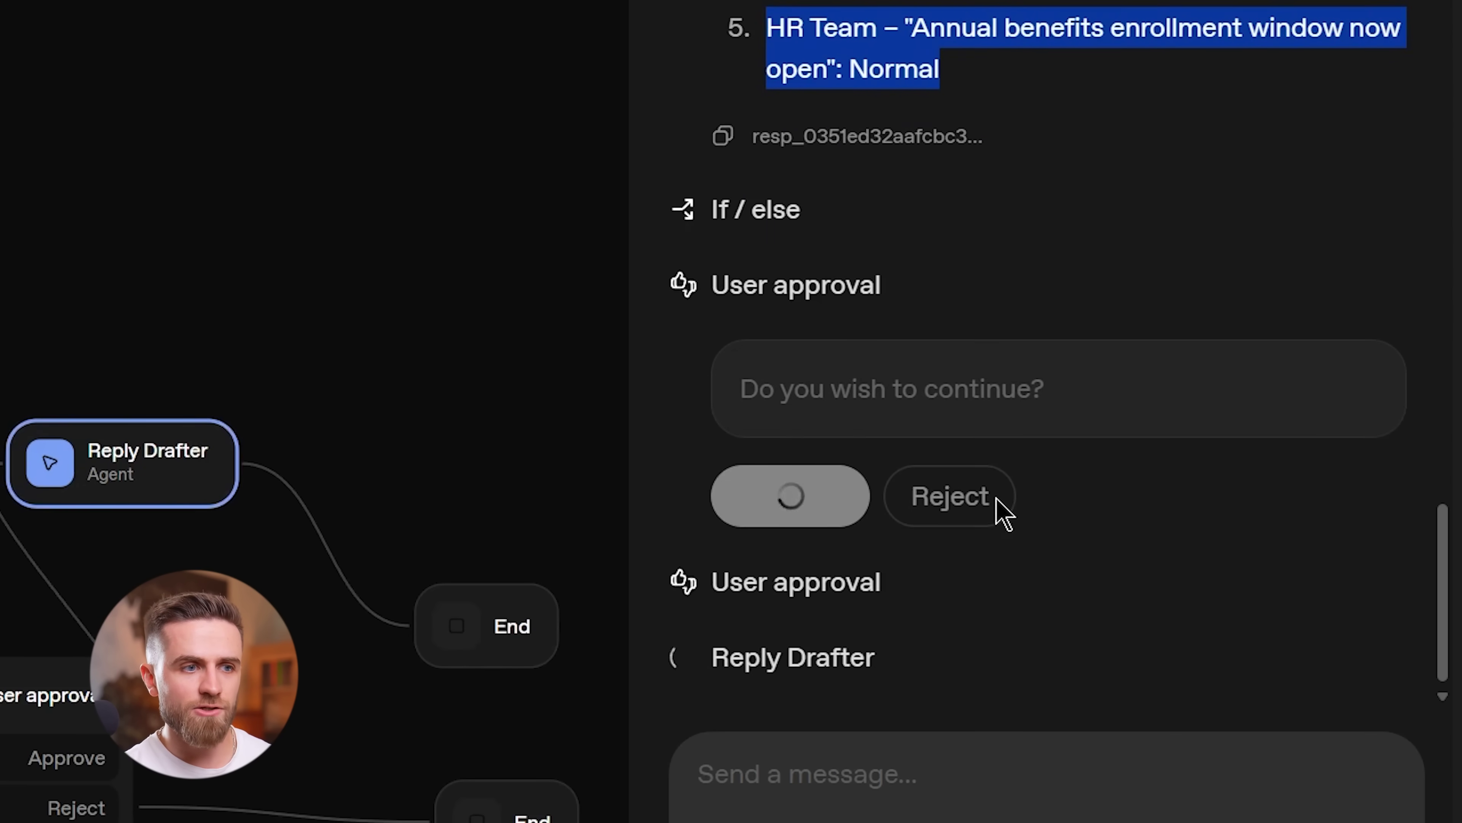
triple_click(718, 259)
scroll(1208, 408, "down", 2)
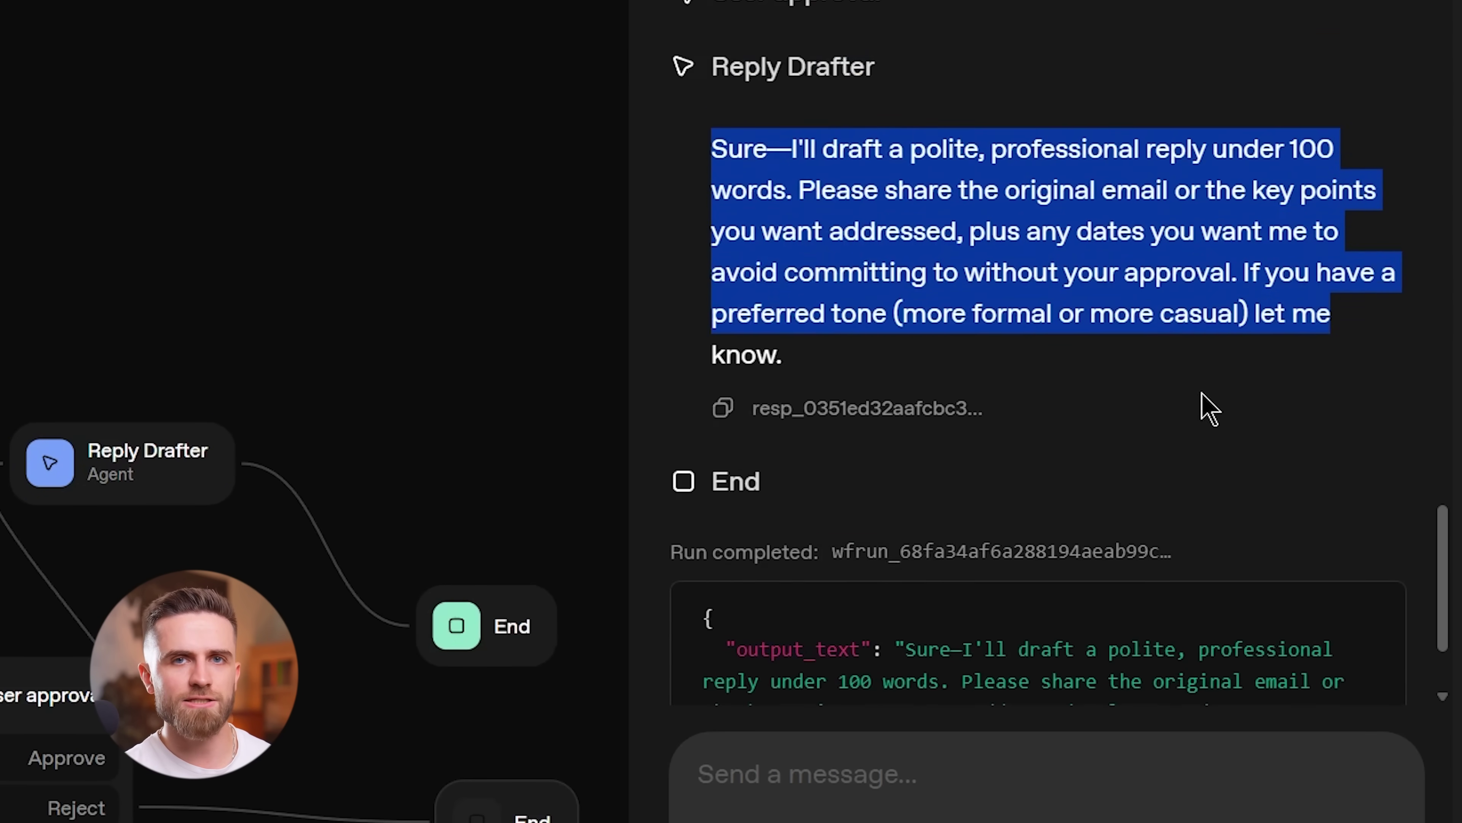
left_click(842, 224)
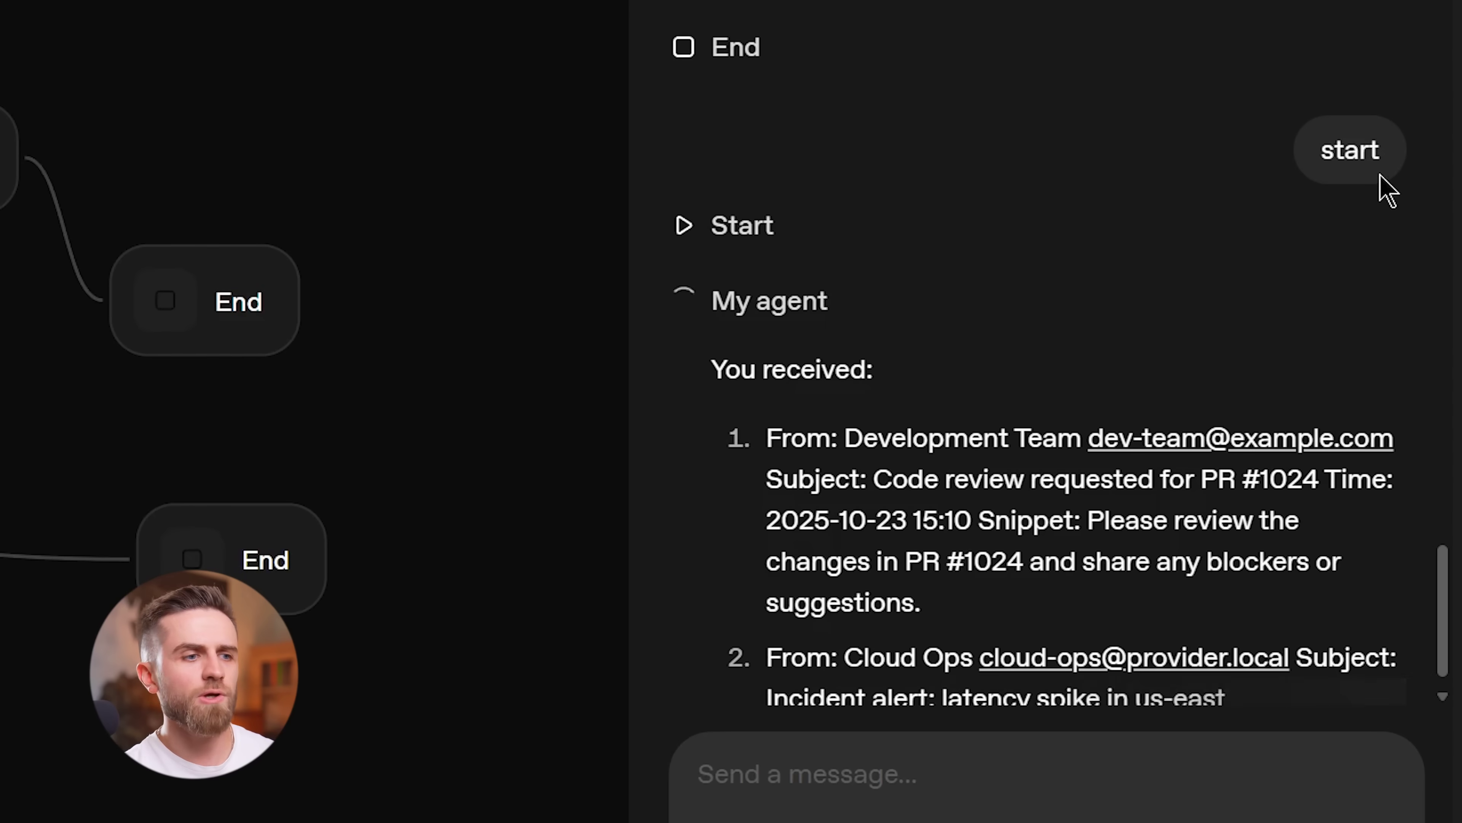
left_click_drag(767, 270, 1227, 271)
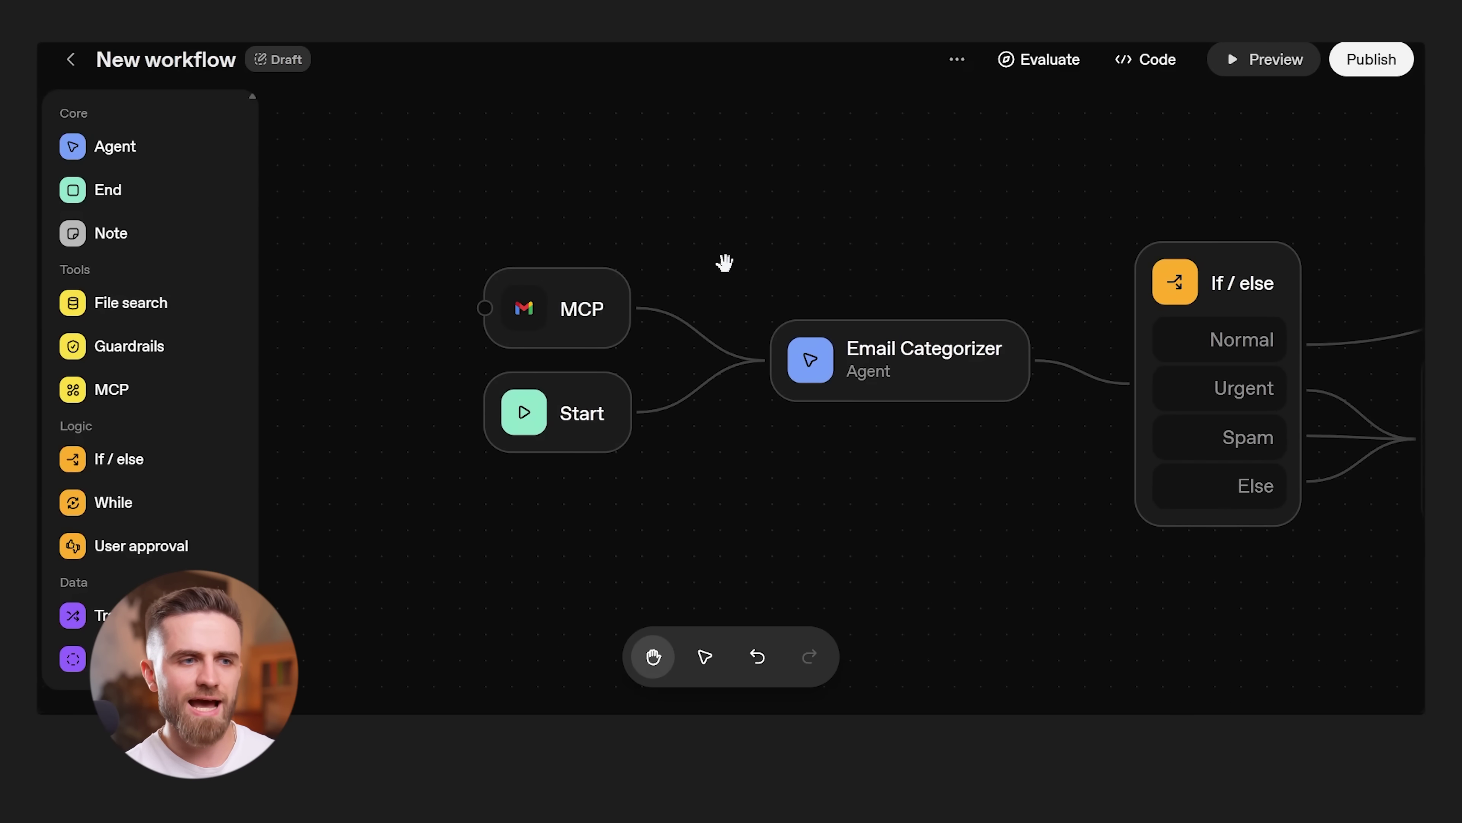
left_click_drag(143, 347, 714, 231)
left_click(738, 252)
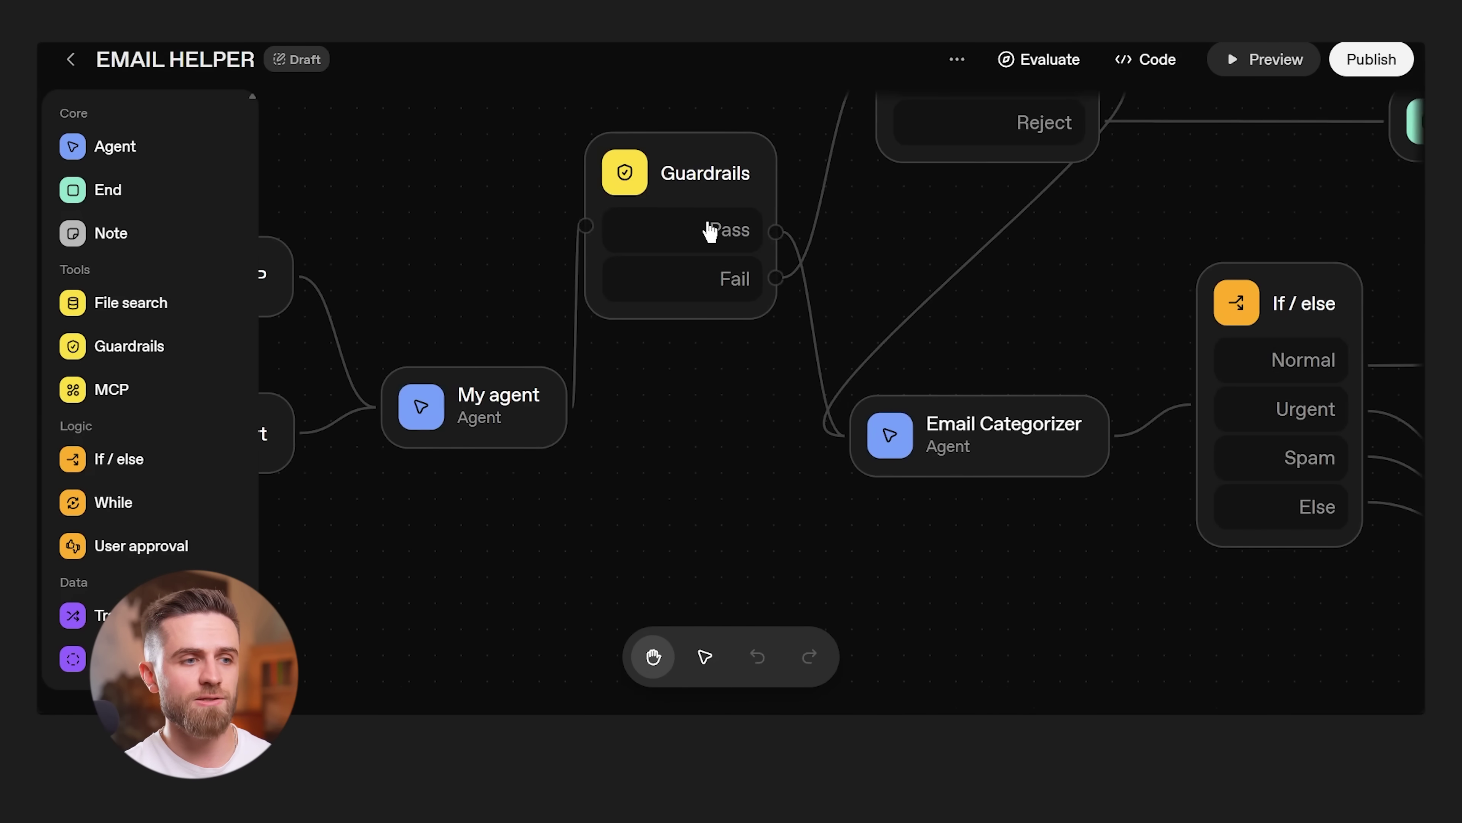
left_click(703, 224)
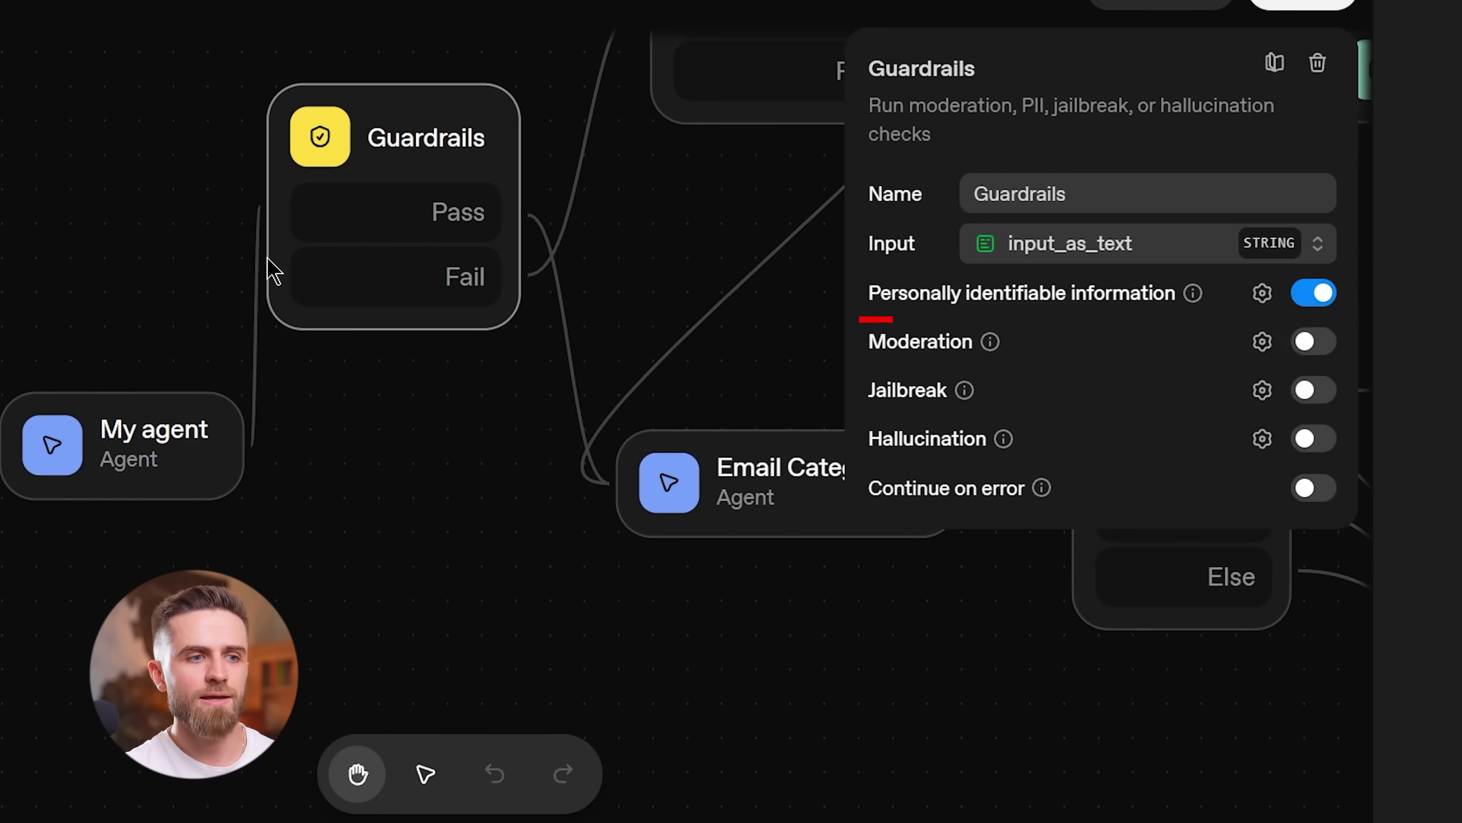
left_click_drag(967, 195, 1106, 195)
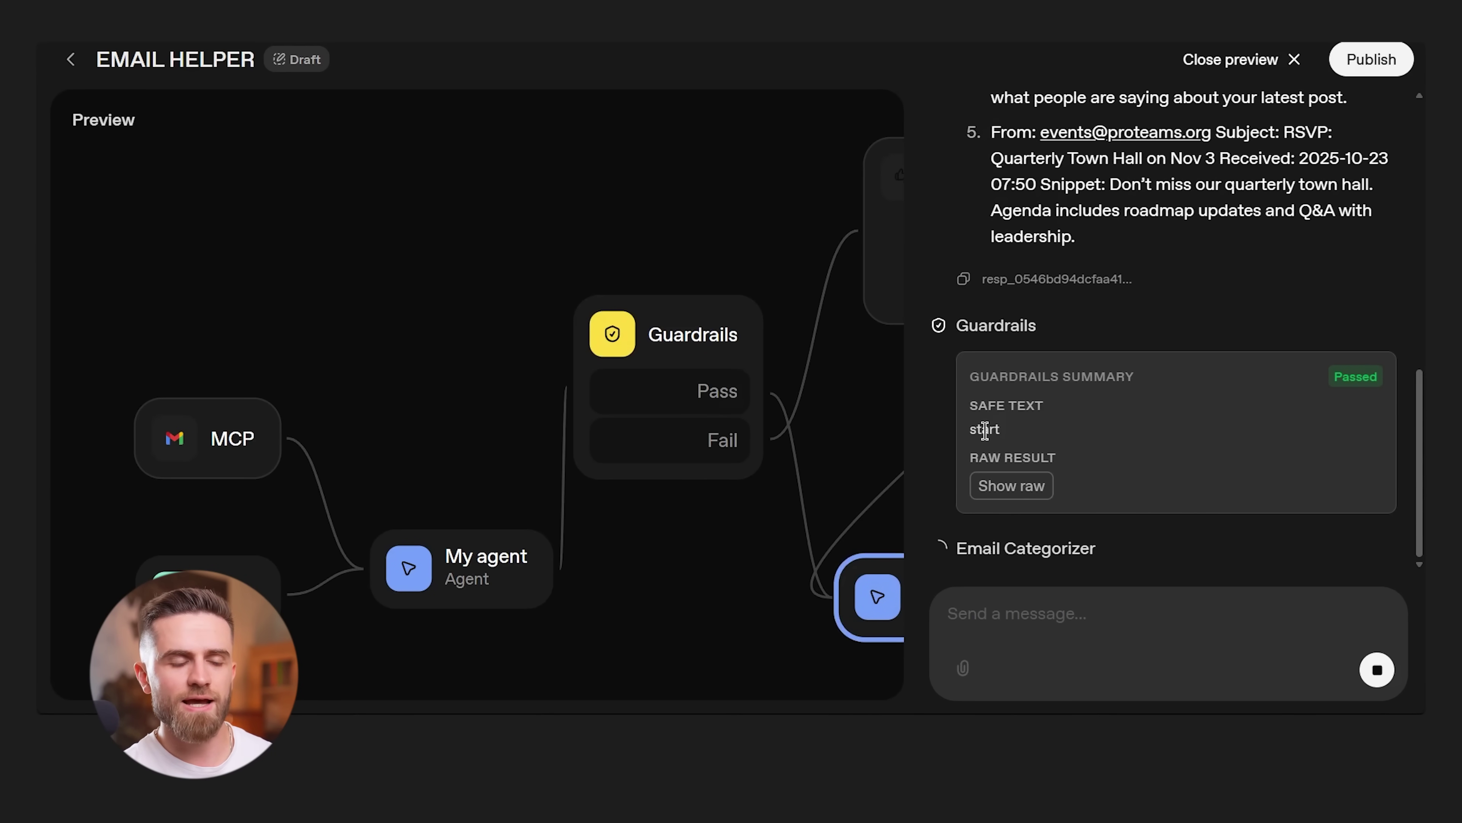
left_click_drag(950, 326, 1087, 328)
left_click_drag(1331, 377, 1385, 379)
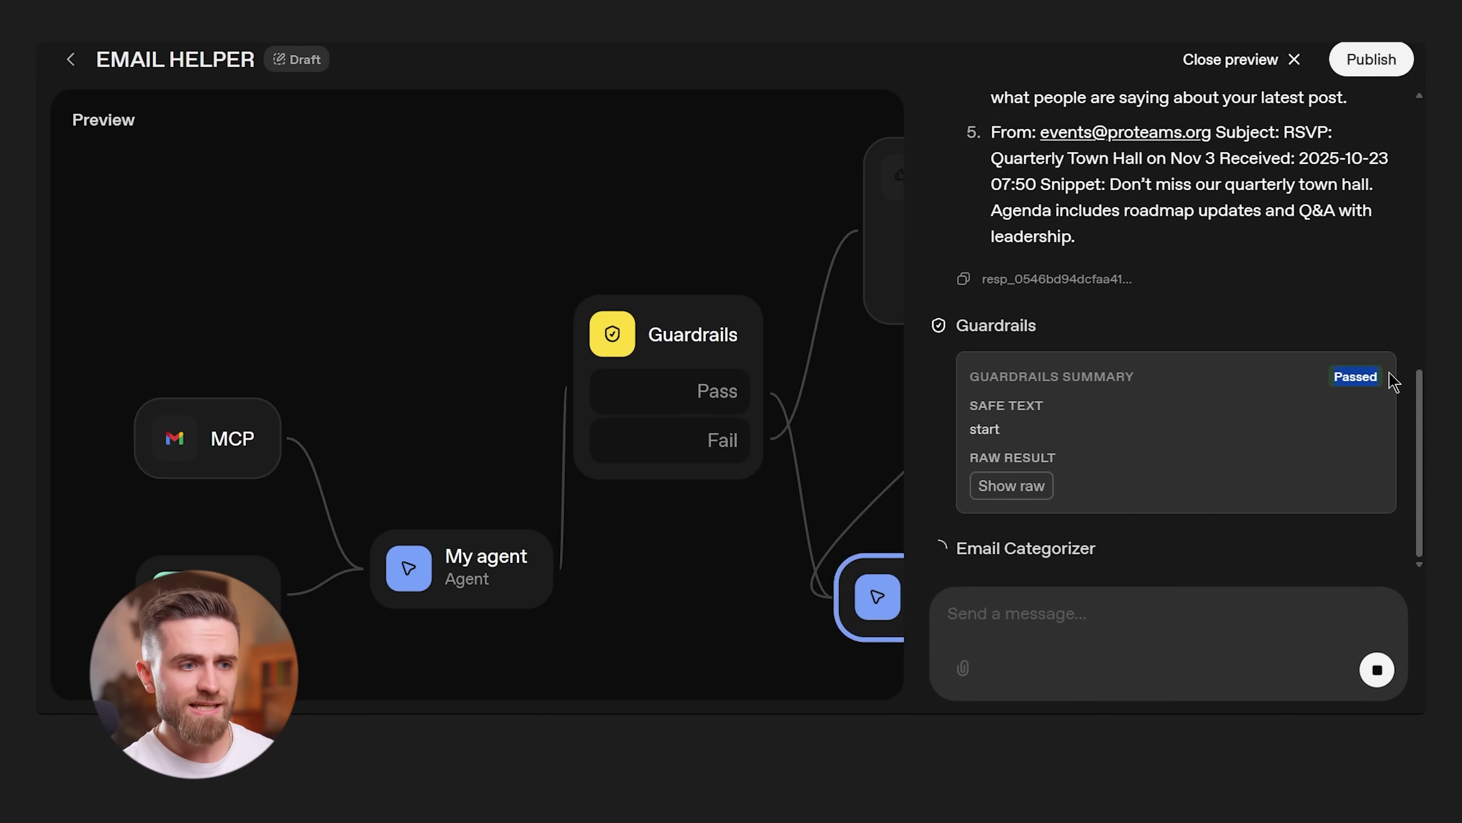
scroll(522, 405, "left", 3)
scroll(523, 404, "down", 3)
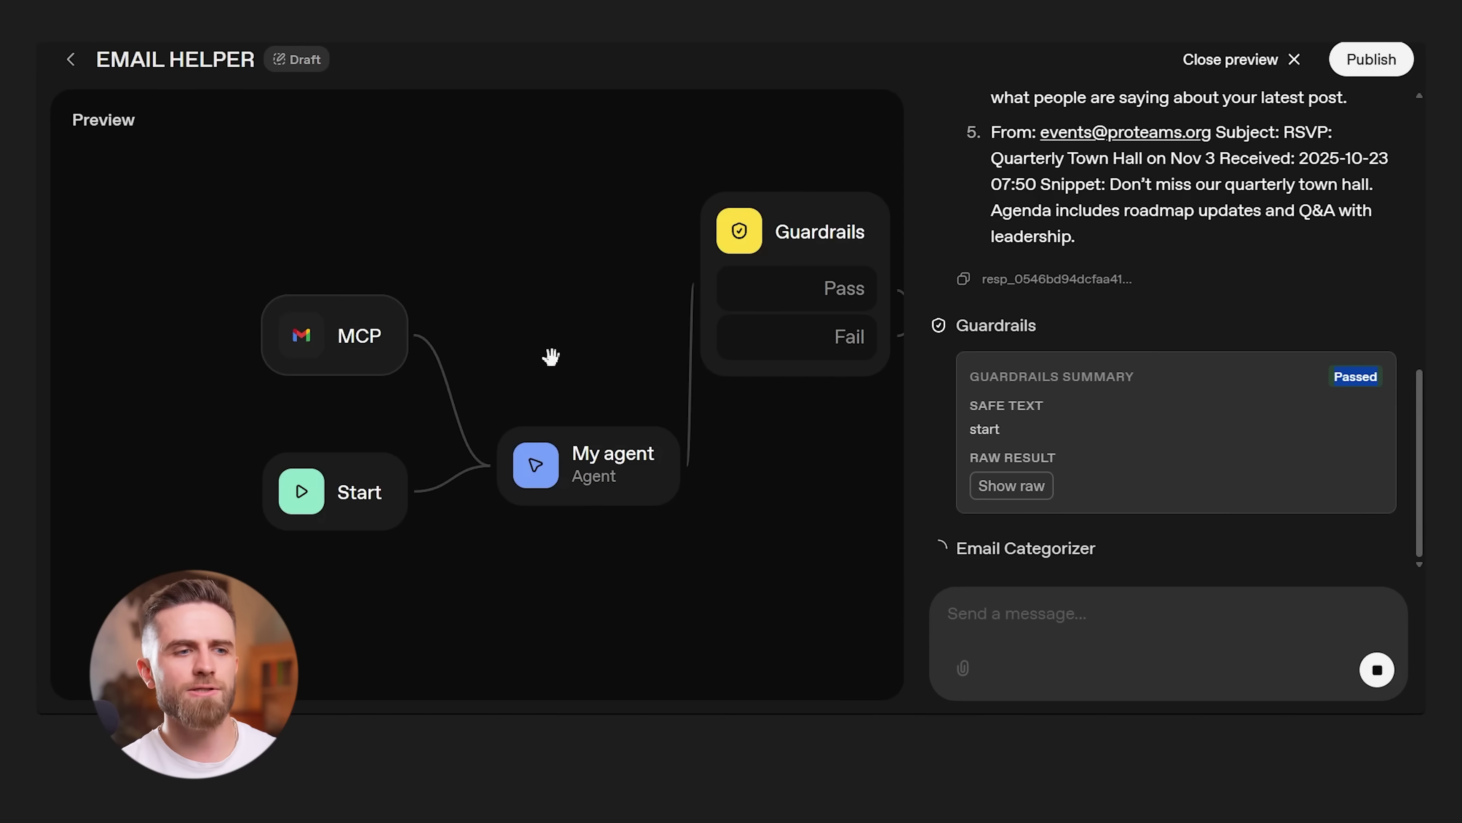
scroll(548, 356, "right", 4)
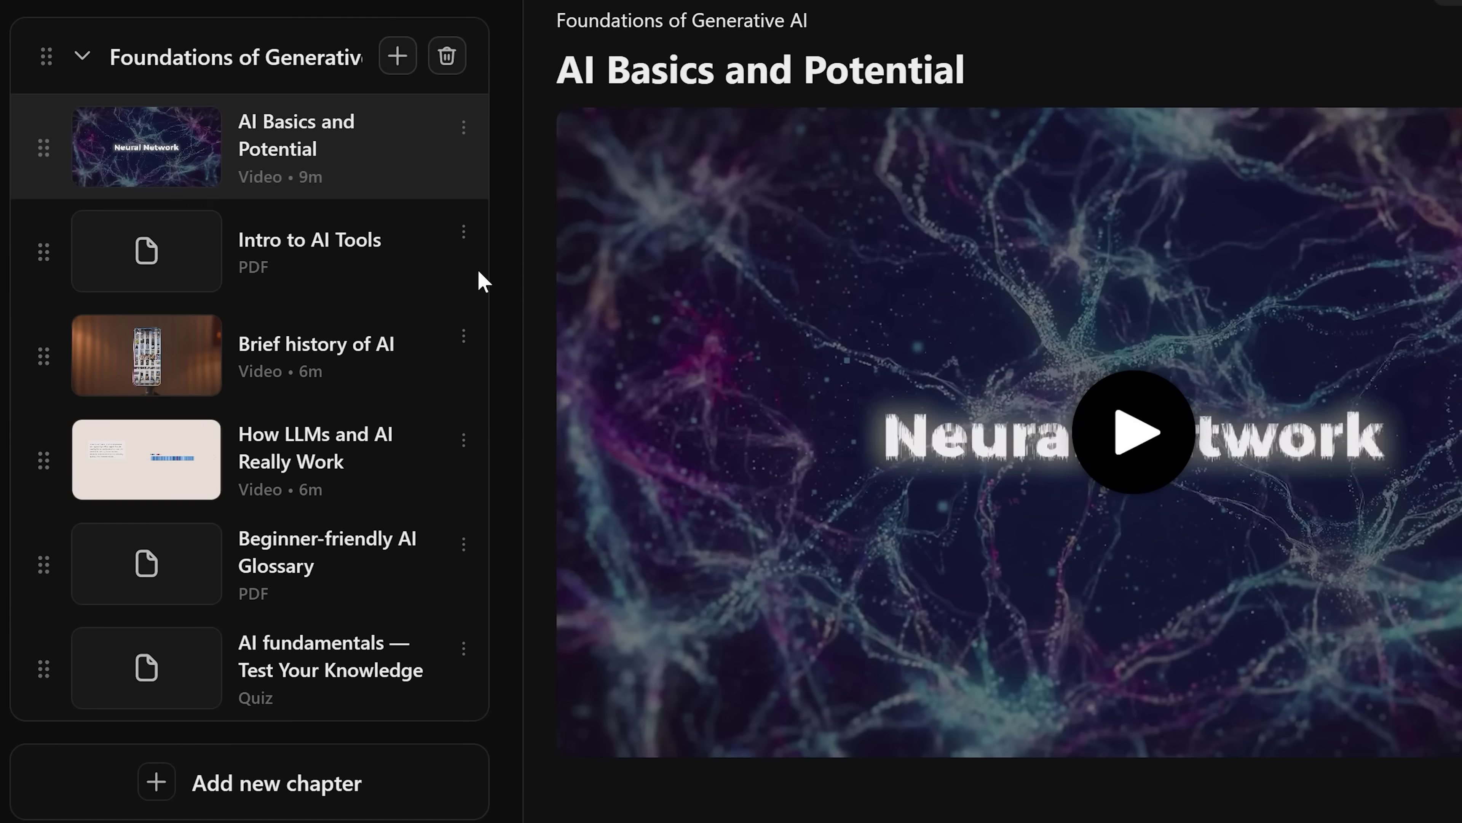
Step: Browse the Intro to AI Tools, Brief history of AI and Table of Contents Generator lessons, then scroll the community feed
left_click(478, 284)
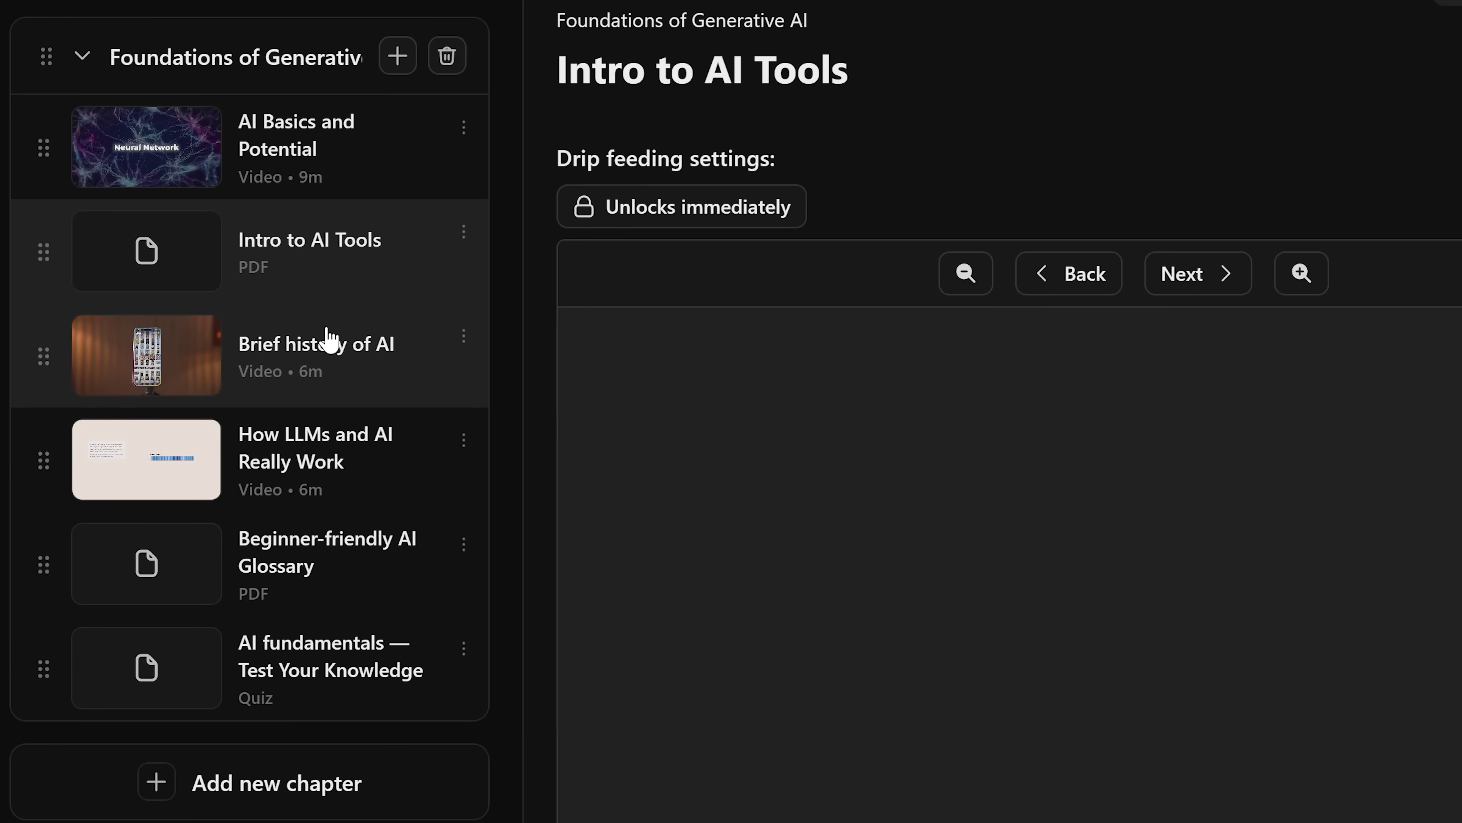
left_click(318, 352)
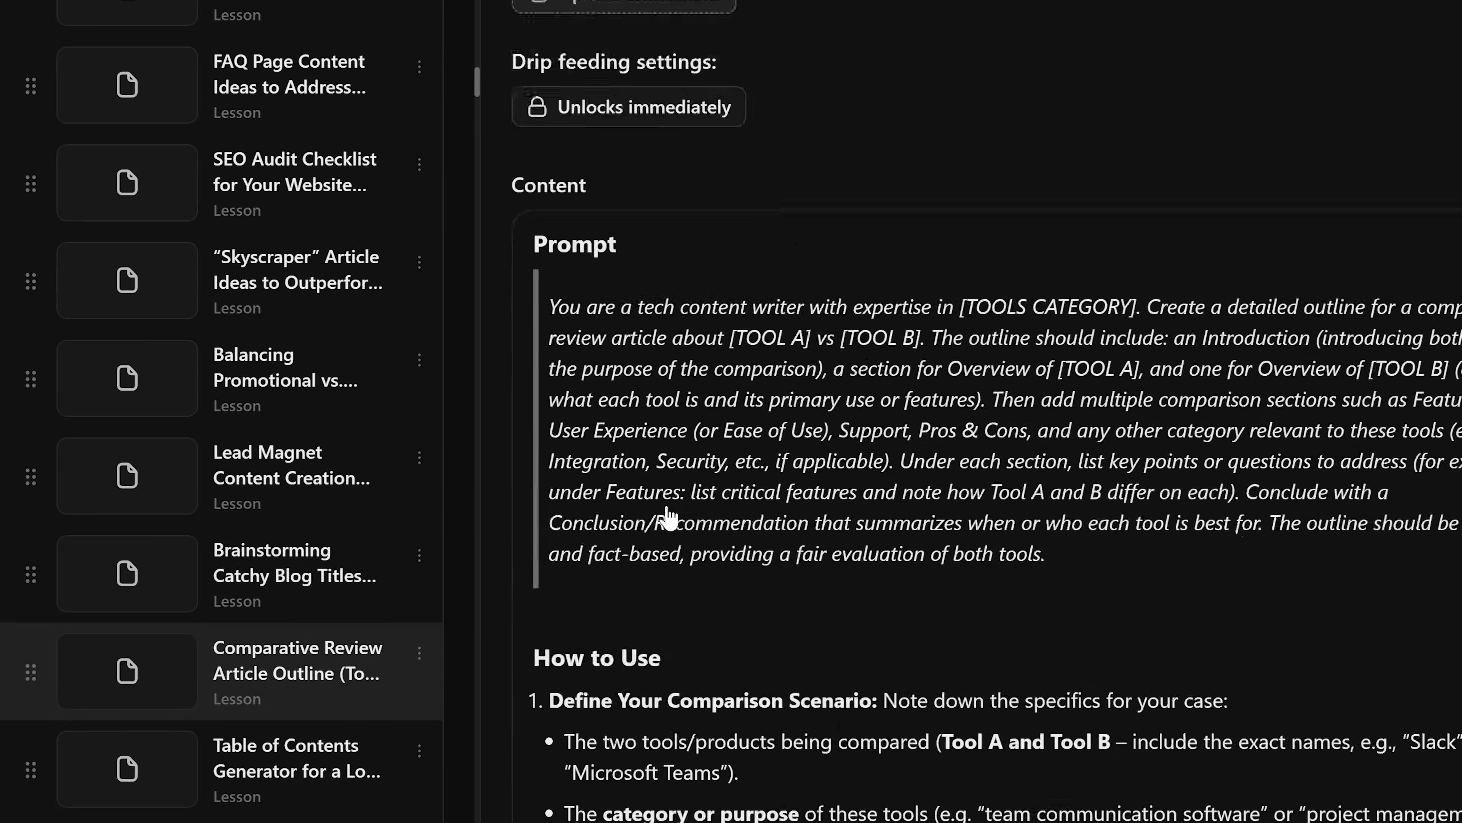
scroll(668, 519, "down", 5)
left_click(288, 760)
scroll(738, 562, "down", 6)
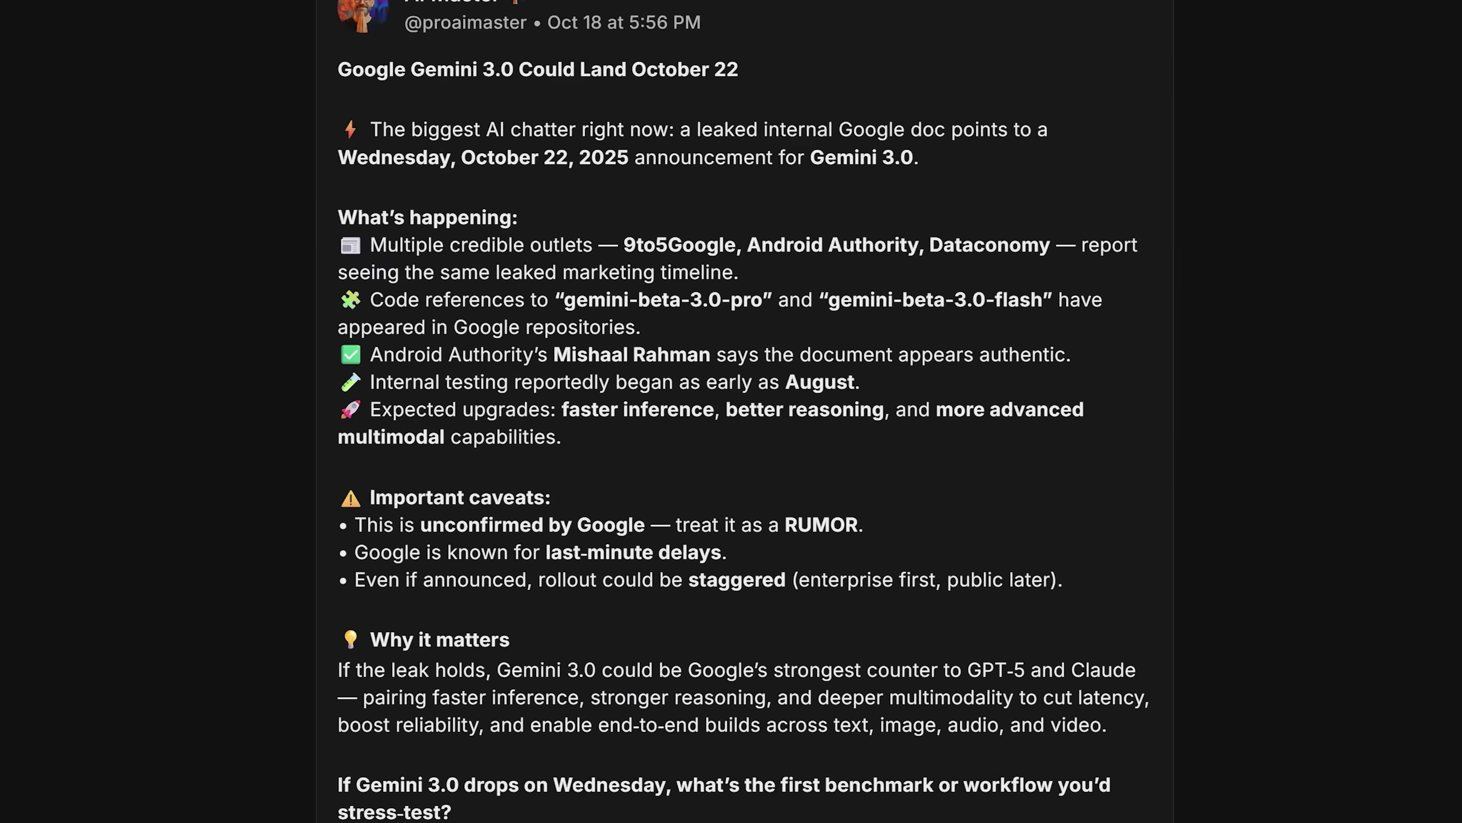
scroll(731, 403, "down", 15)
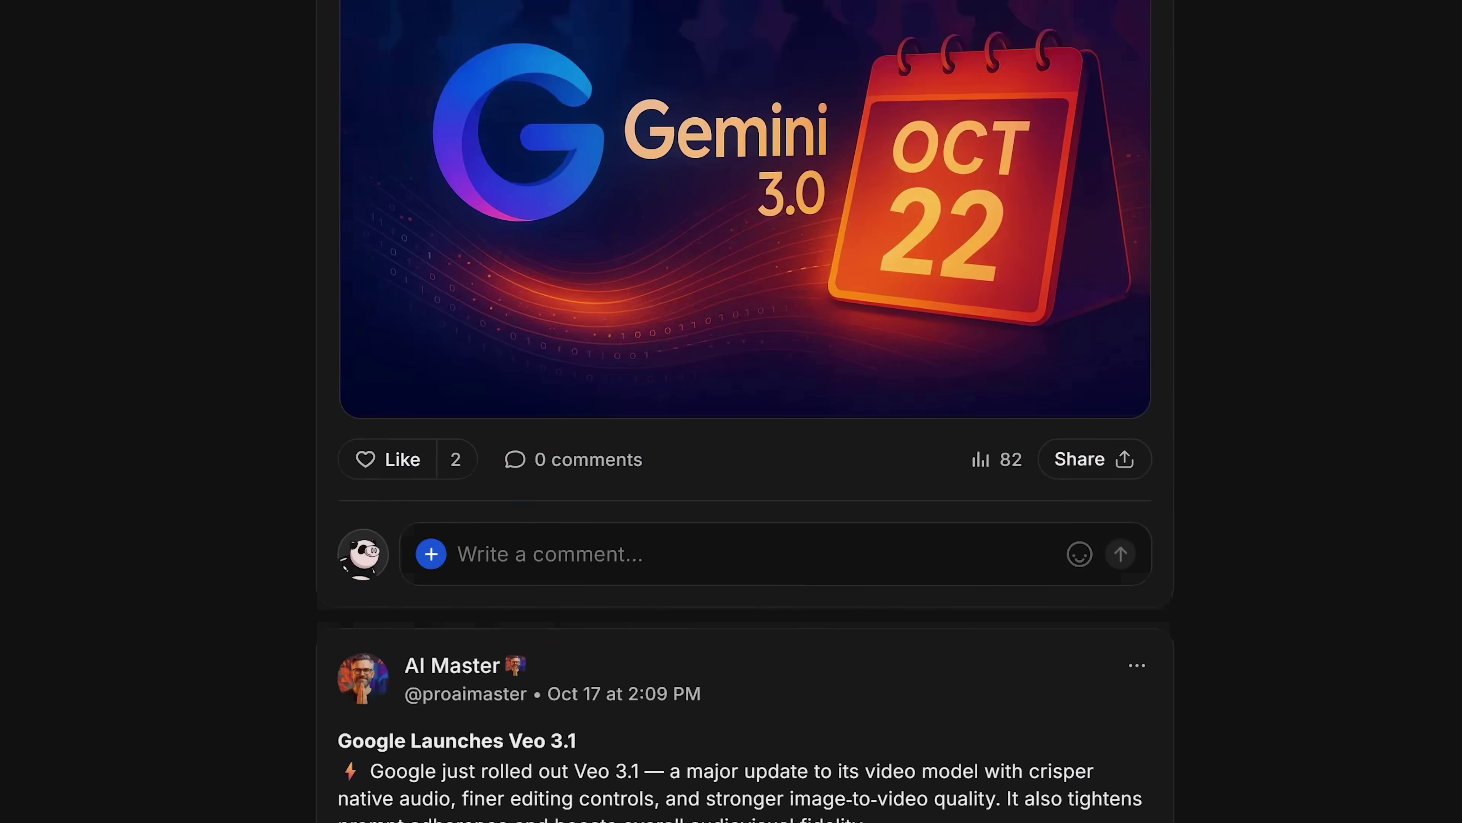
scroll(743, 415, "down", 20)
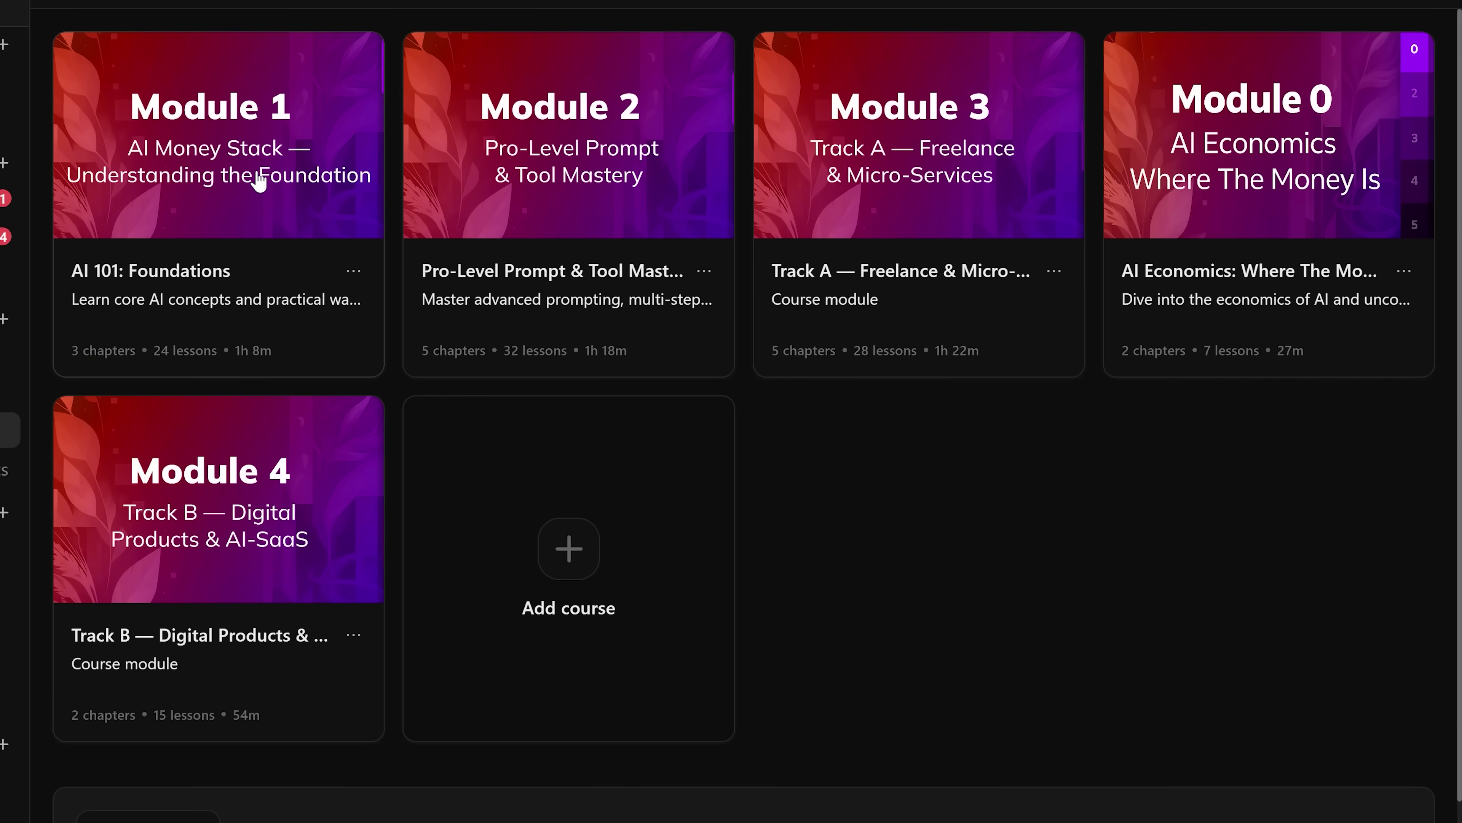
Step: Open AI 101: Foundations and go through the Training an LLM, How LLMs Think and Why Should Business Folks Care? lessons
left_click(259, 182)
left_click(282, 271)
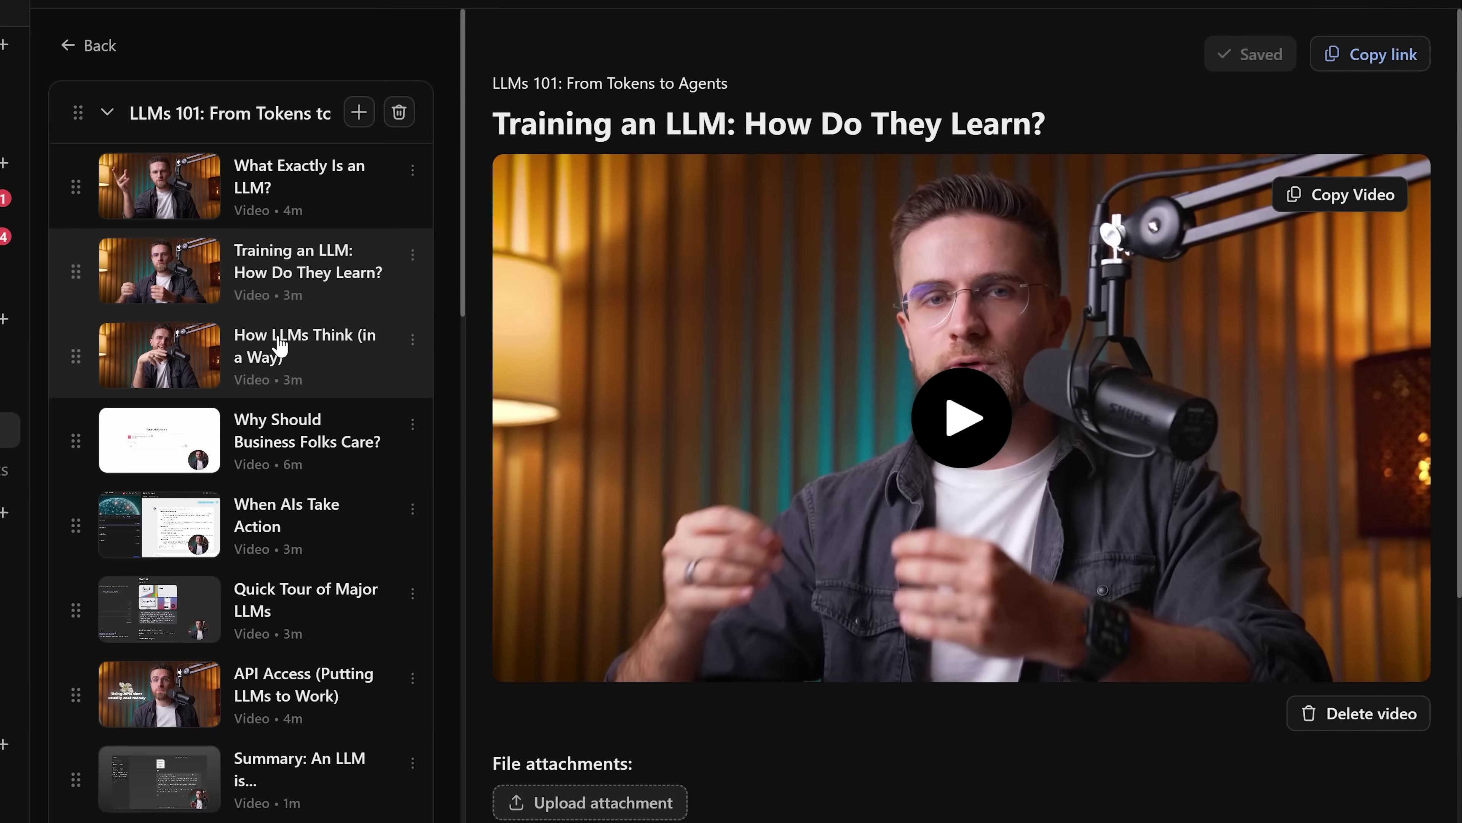
left_click(280, 348)
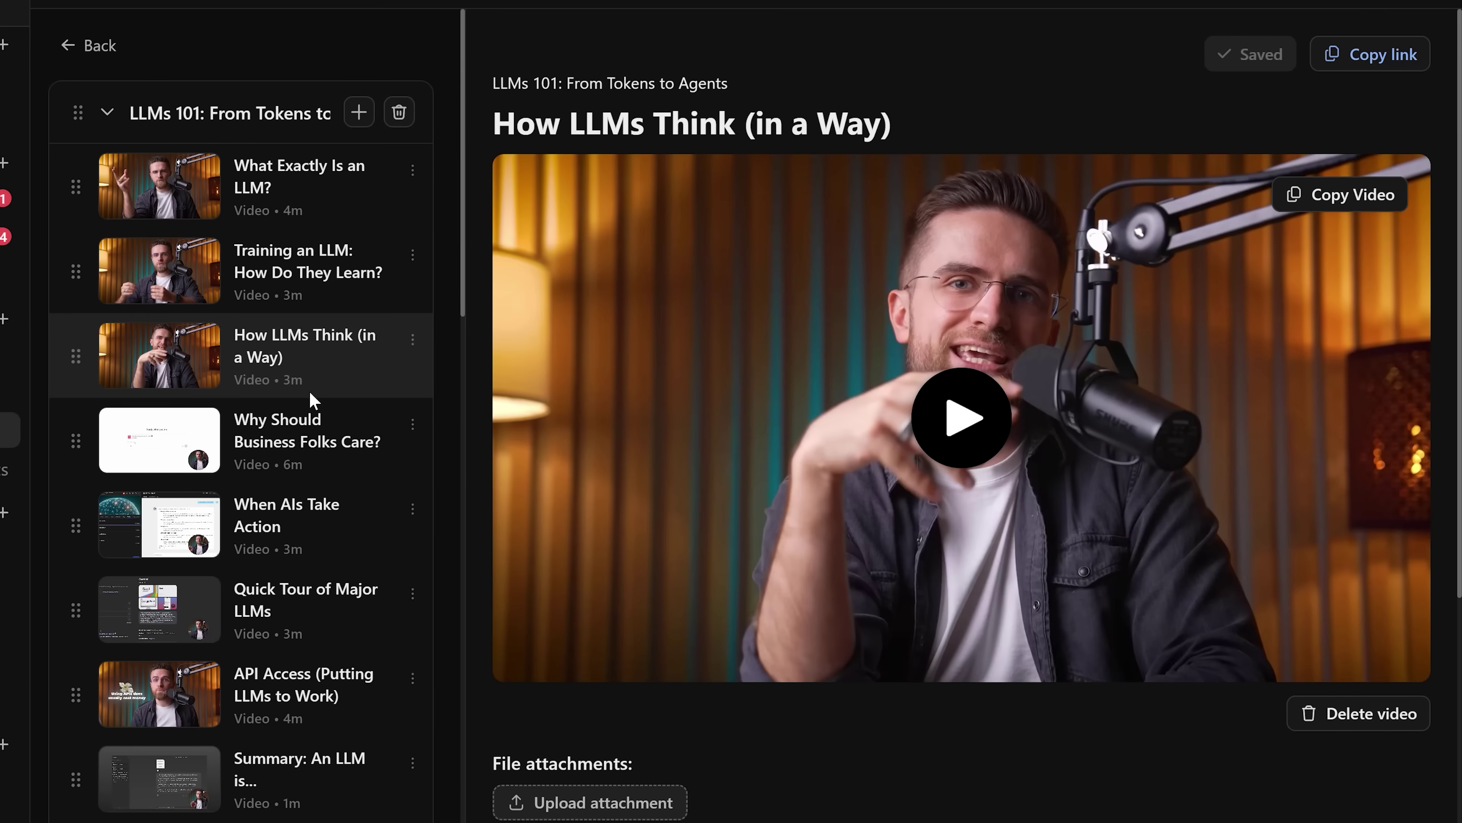
left_click(312, 439)
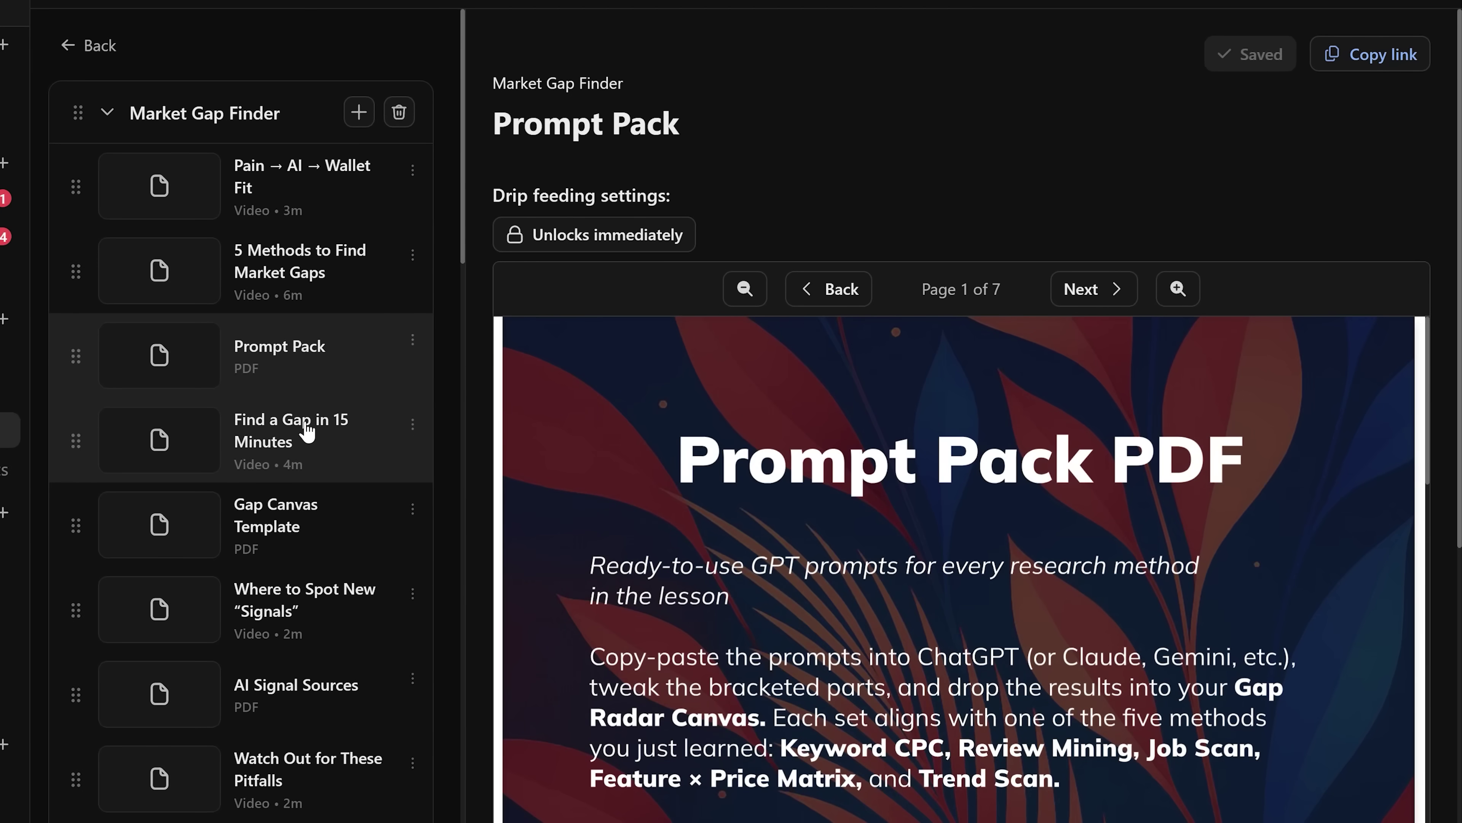
scroll(634, 498, "down", 5)
scroll(643, 497, "down", 10)
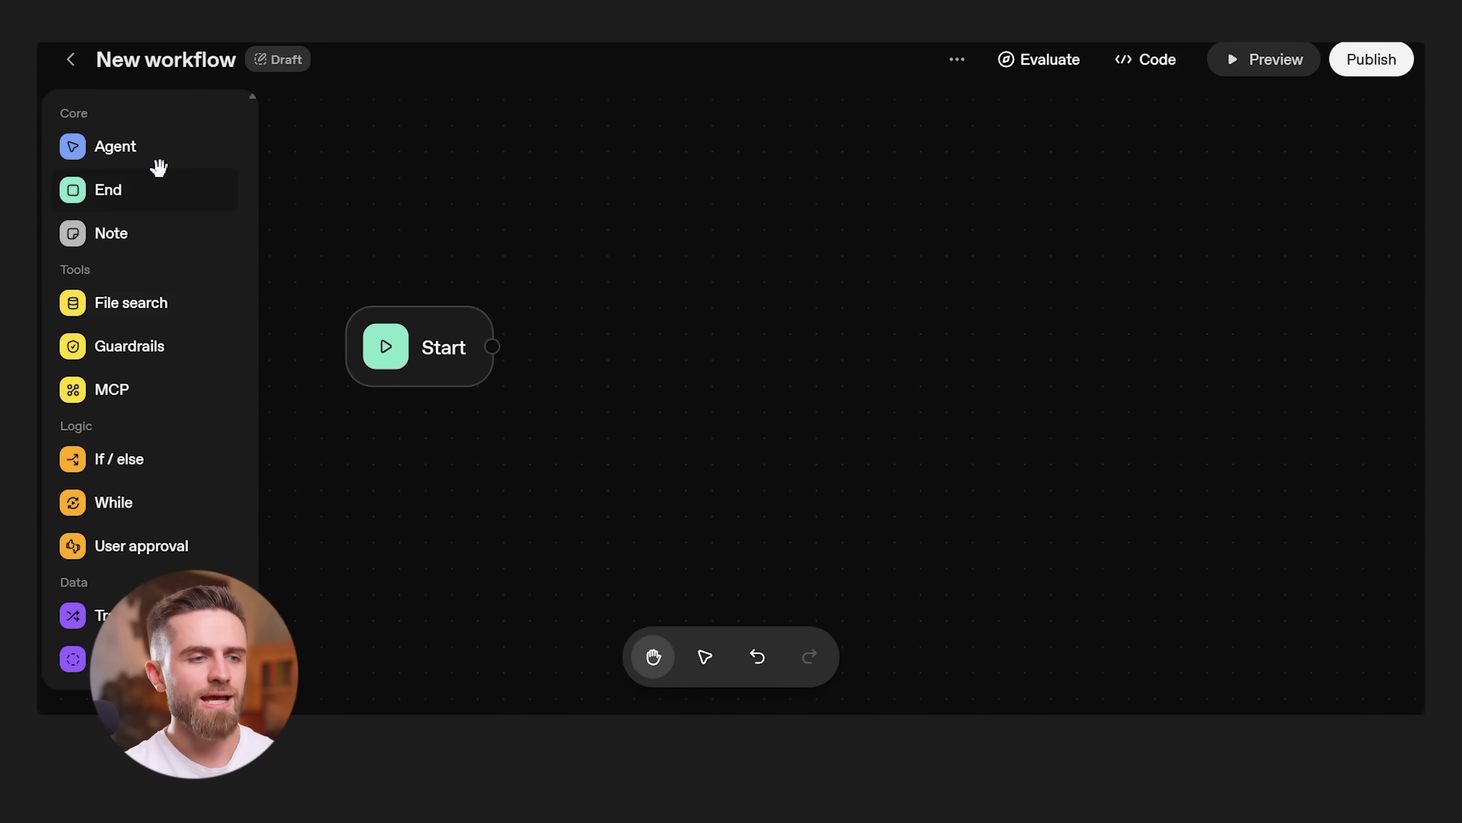
Step: Add an Agent node beside Start and name it 'Web research agent'
left_click_drag(58, 113, 71, 113)
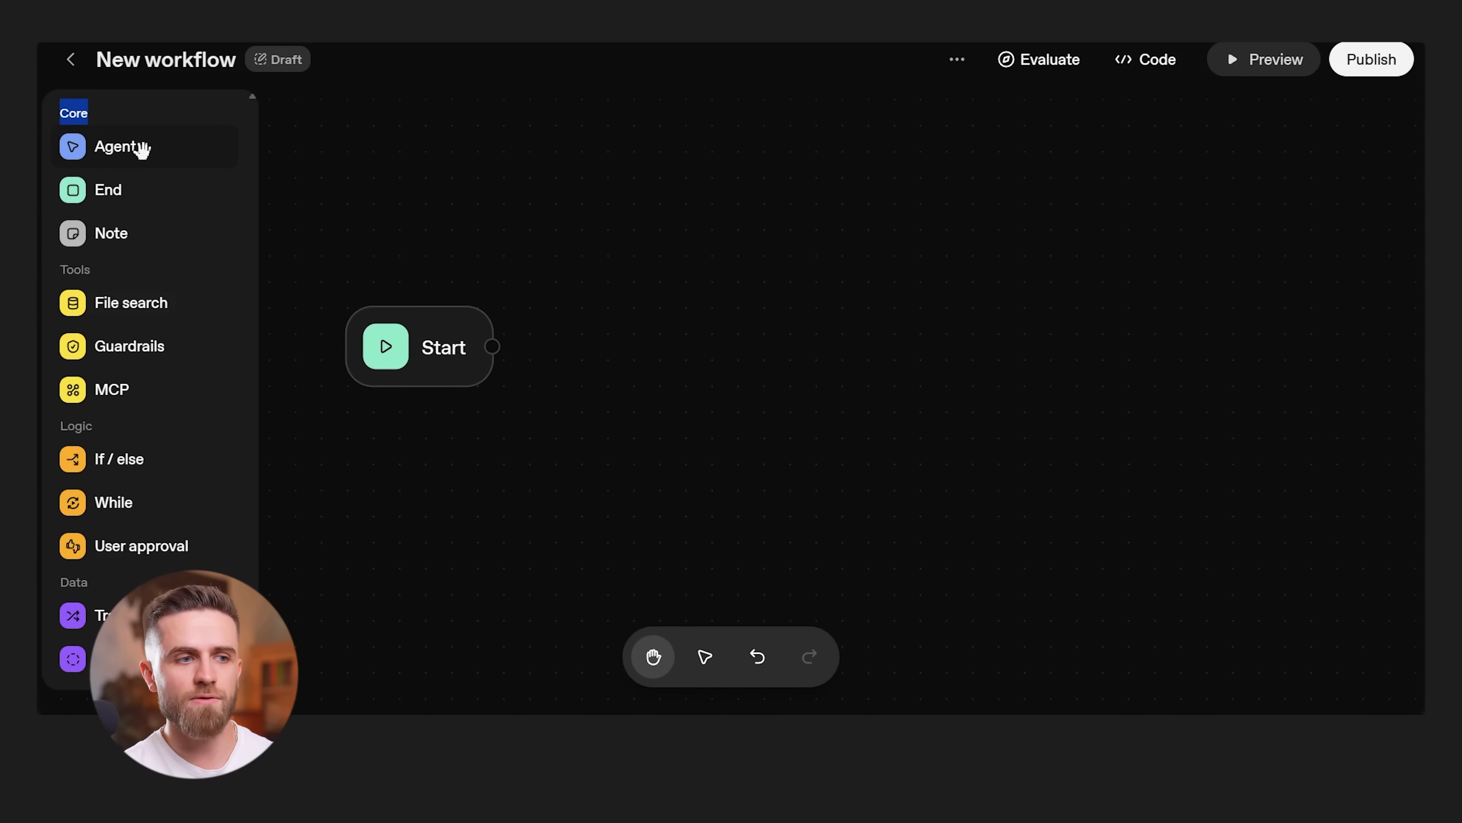
left_click(140, 149)
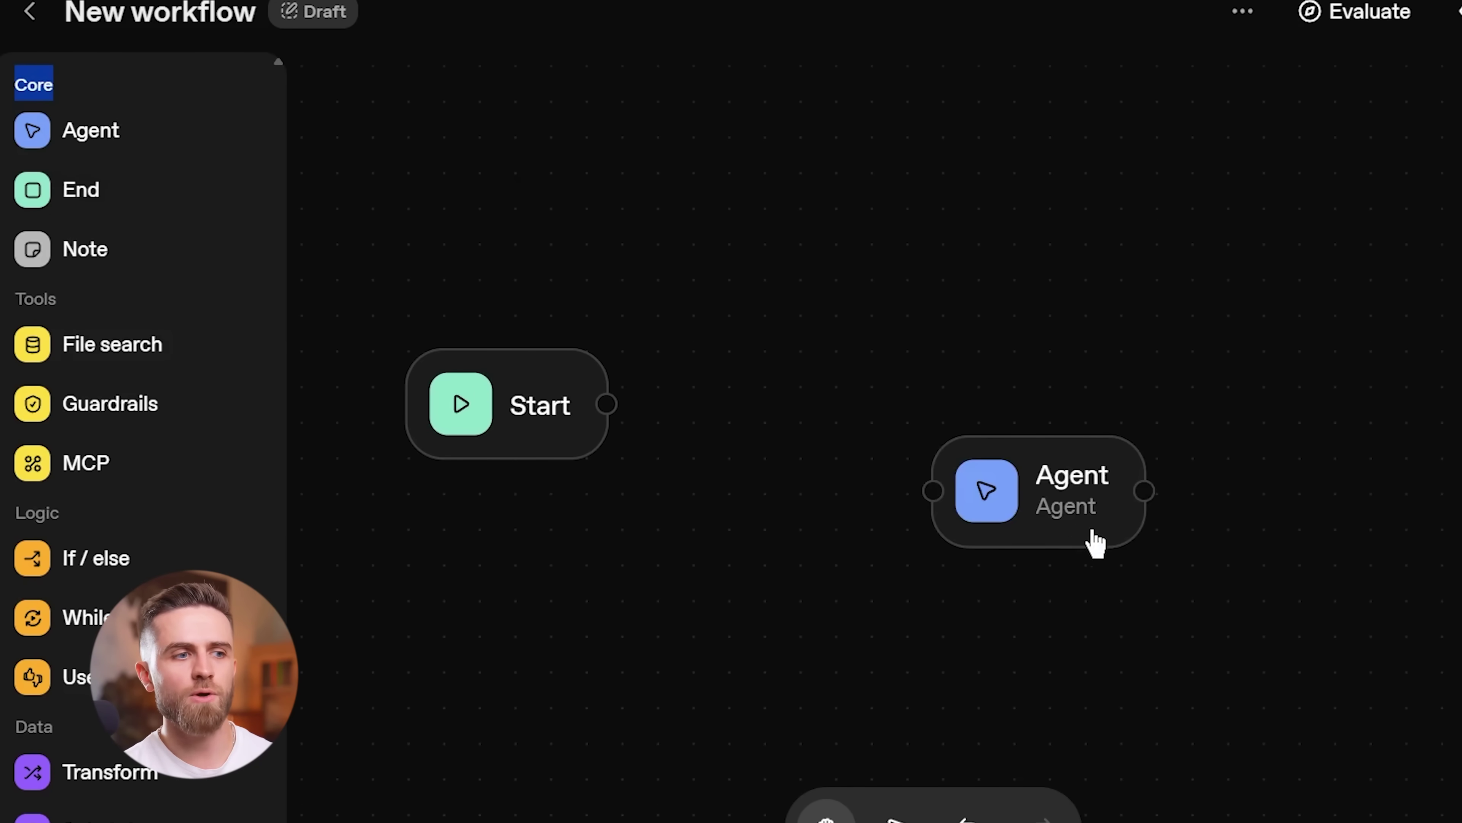
left_click_drag(1097, 544, 861, 450)
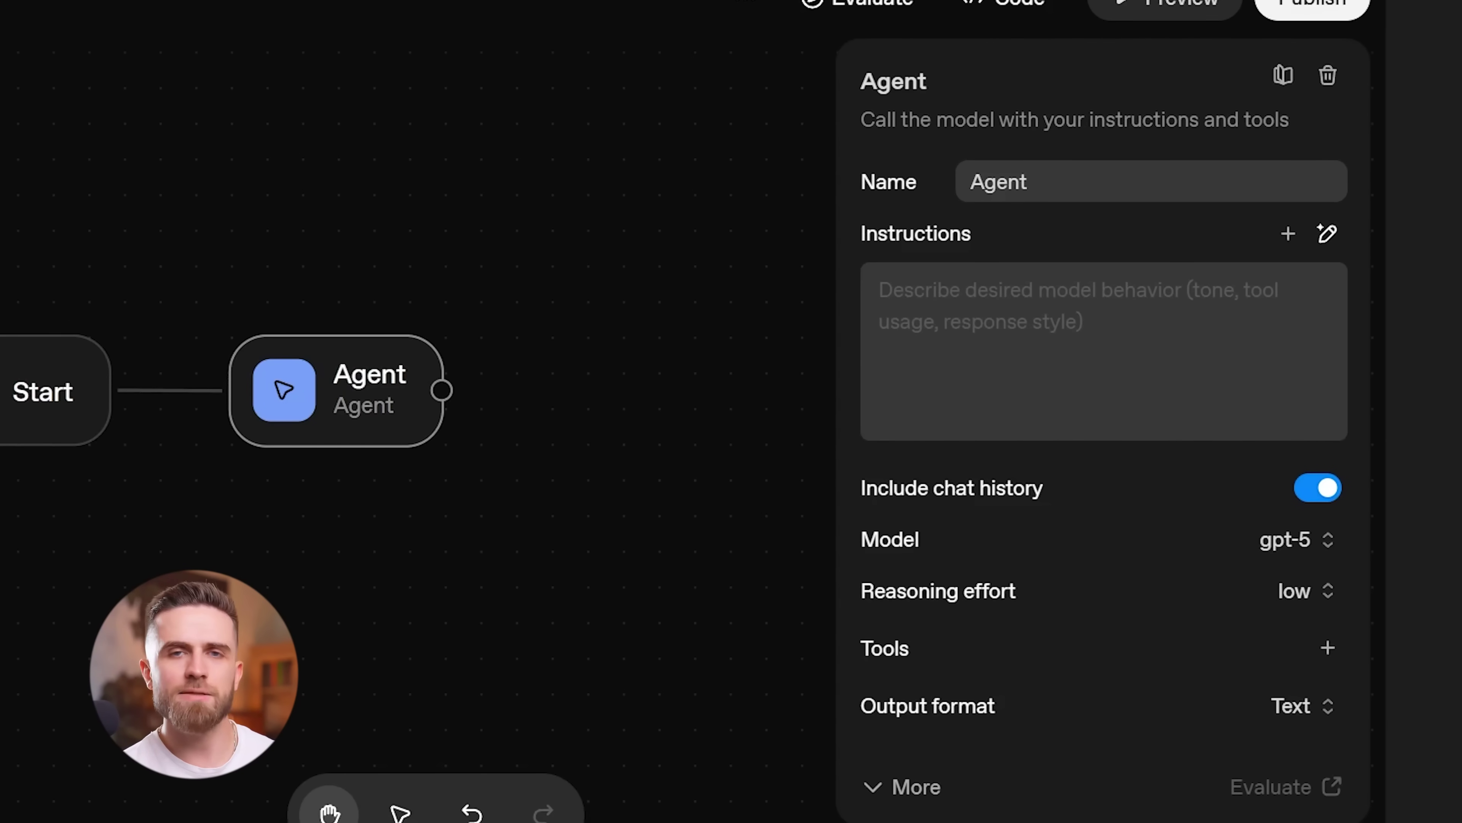
double_click(999, 182)
type("Web research agent")
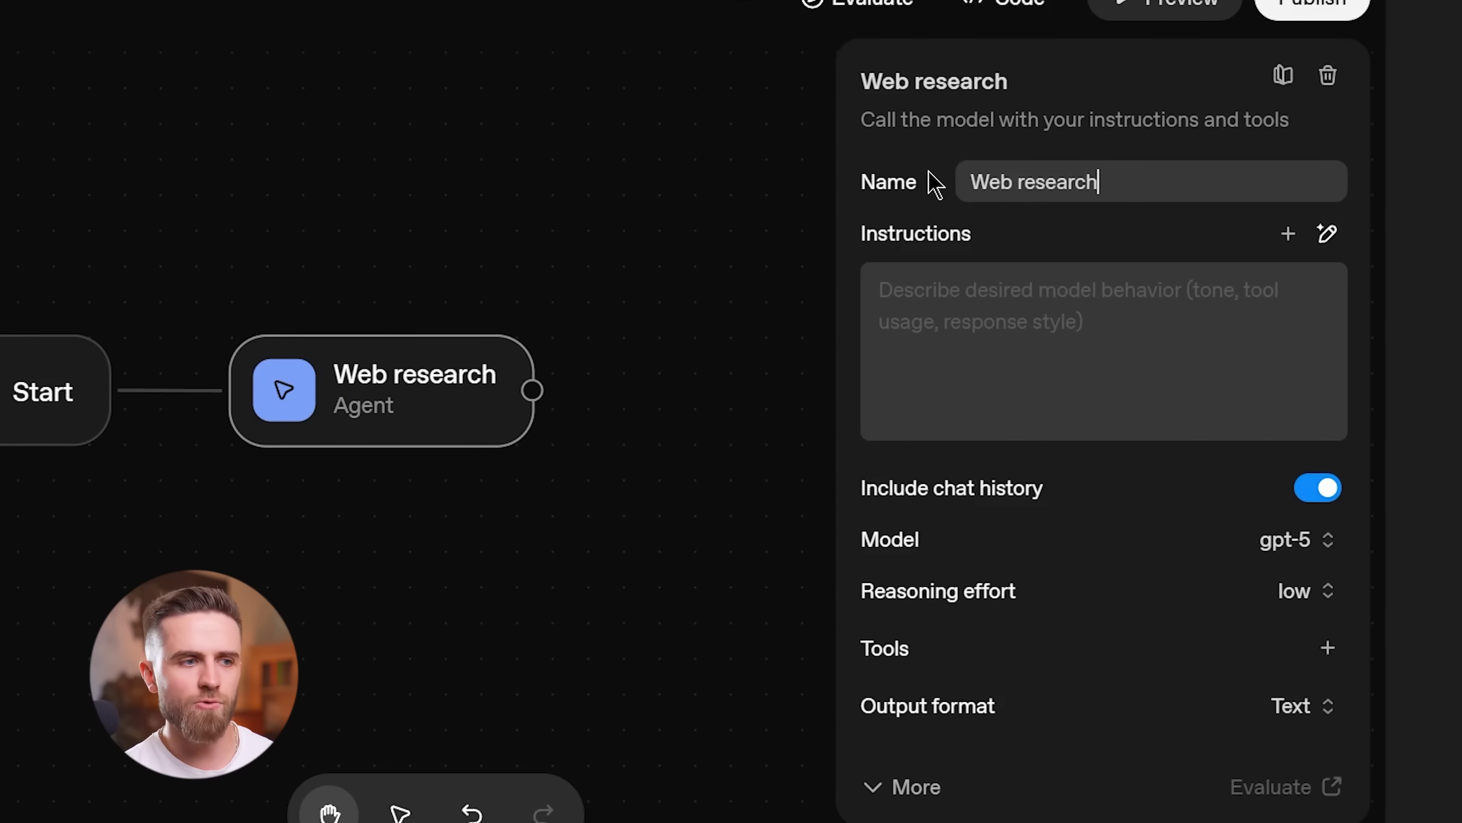
Step: Instruct the agent to research 2025 AI video generation tools' pricing, features and user feedback
left_click(1000, 326)
type("You are")
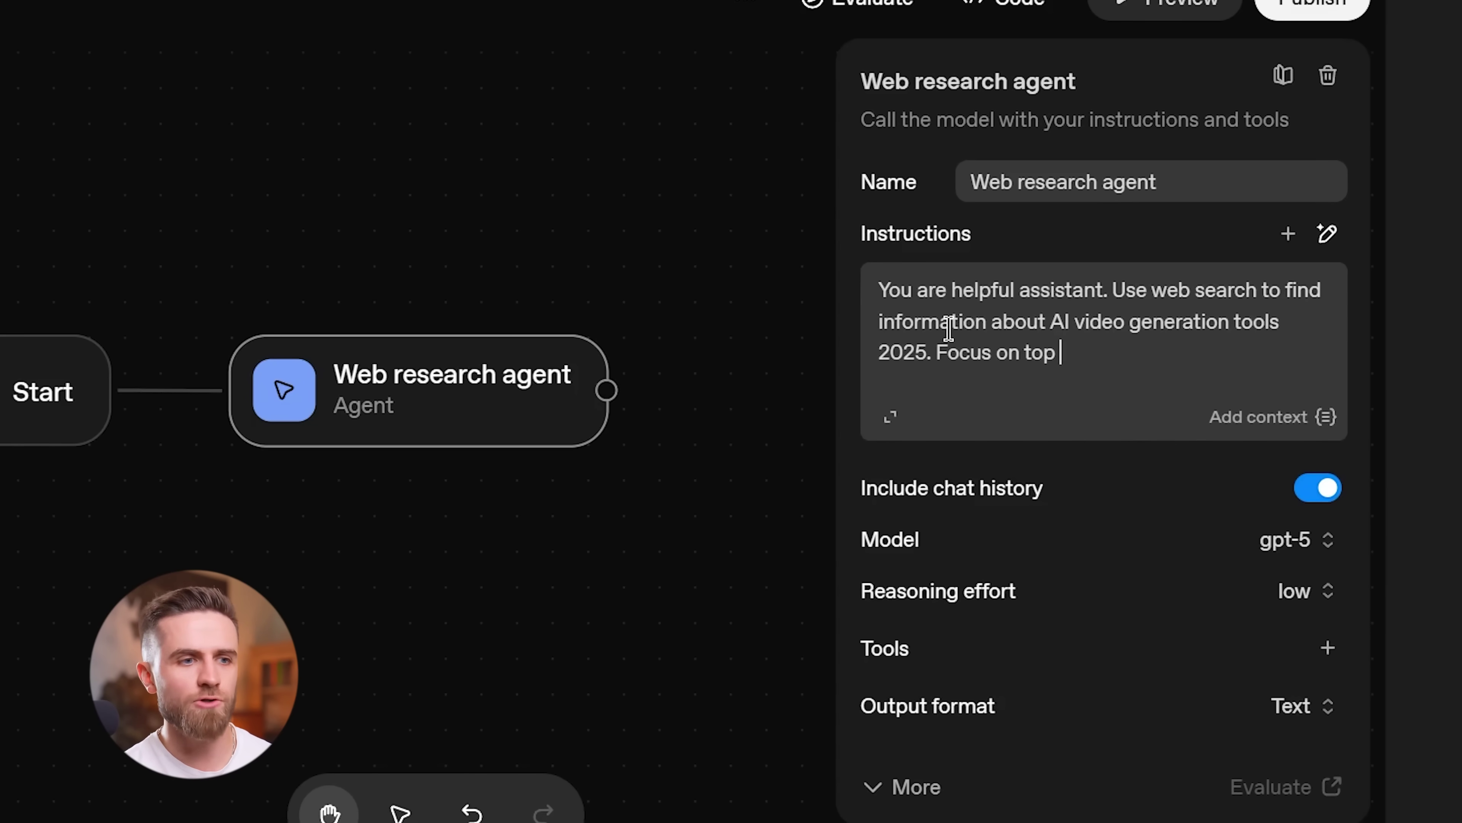
type(", and user feedback.")
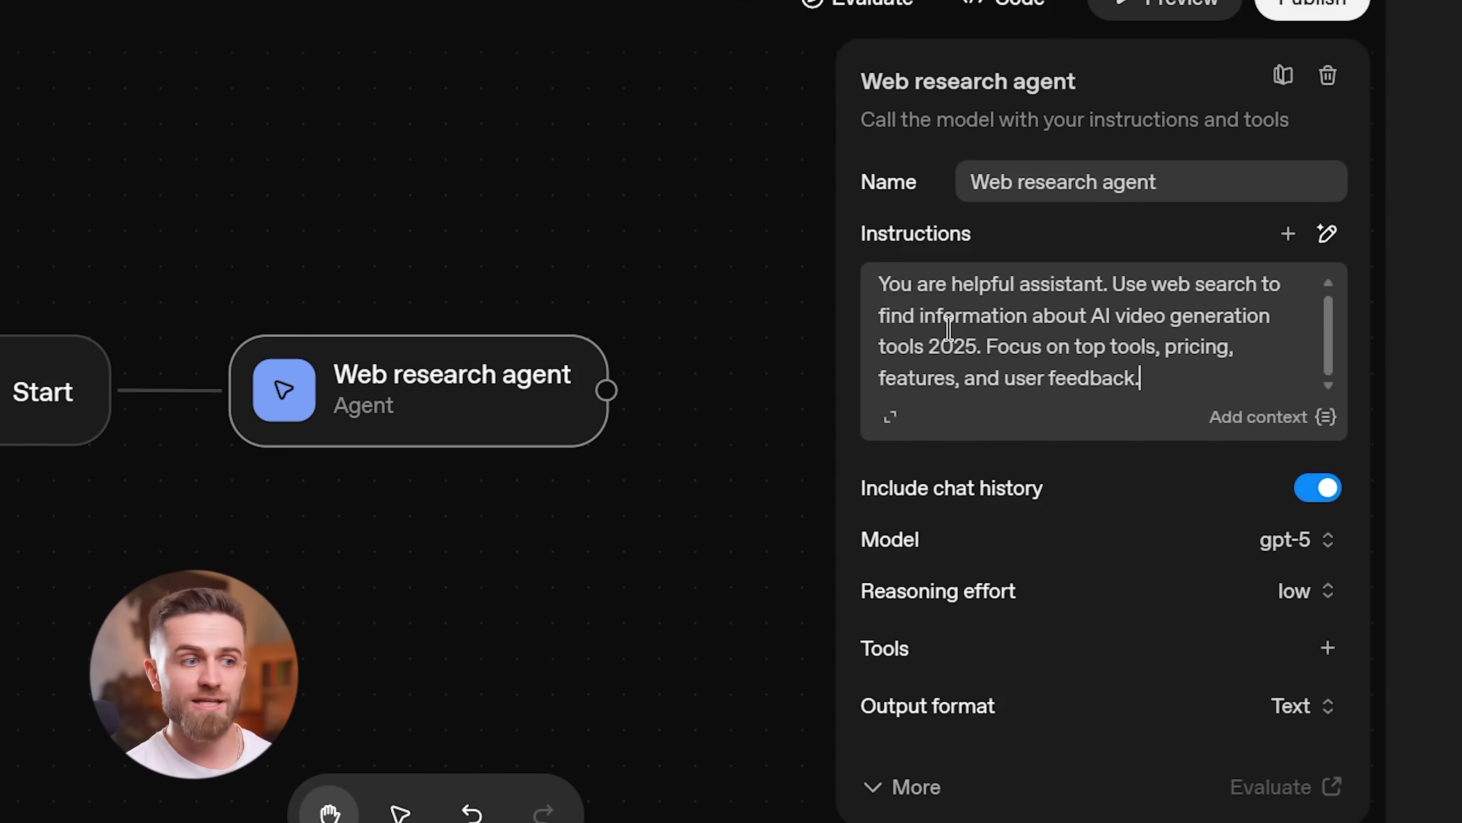
left_click(1295, 539)
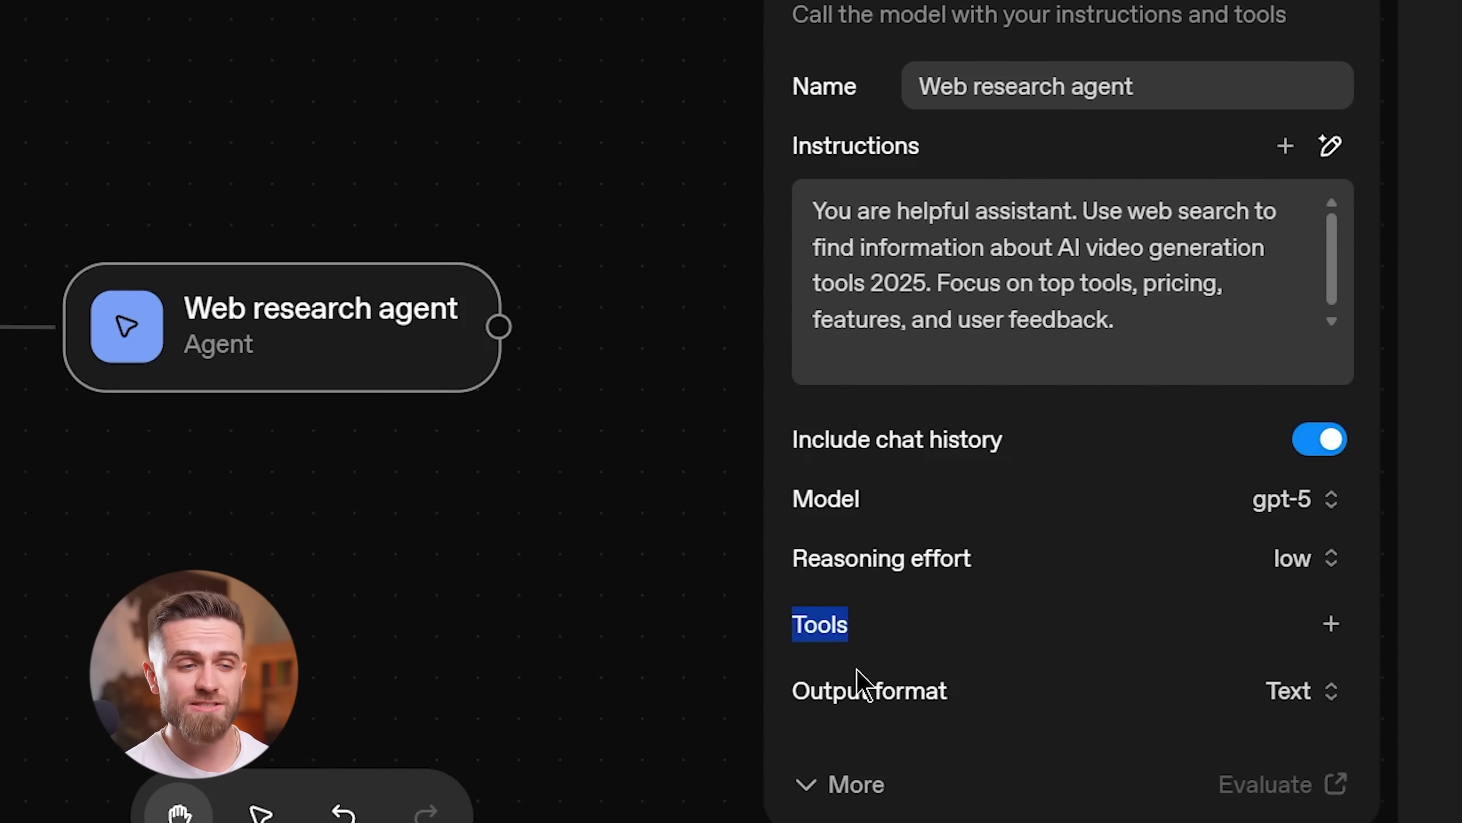
left_click(1330, 625)
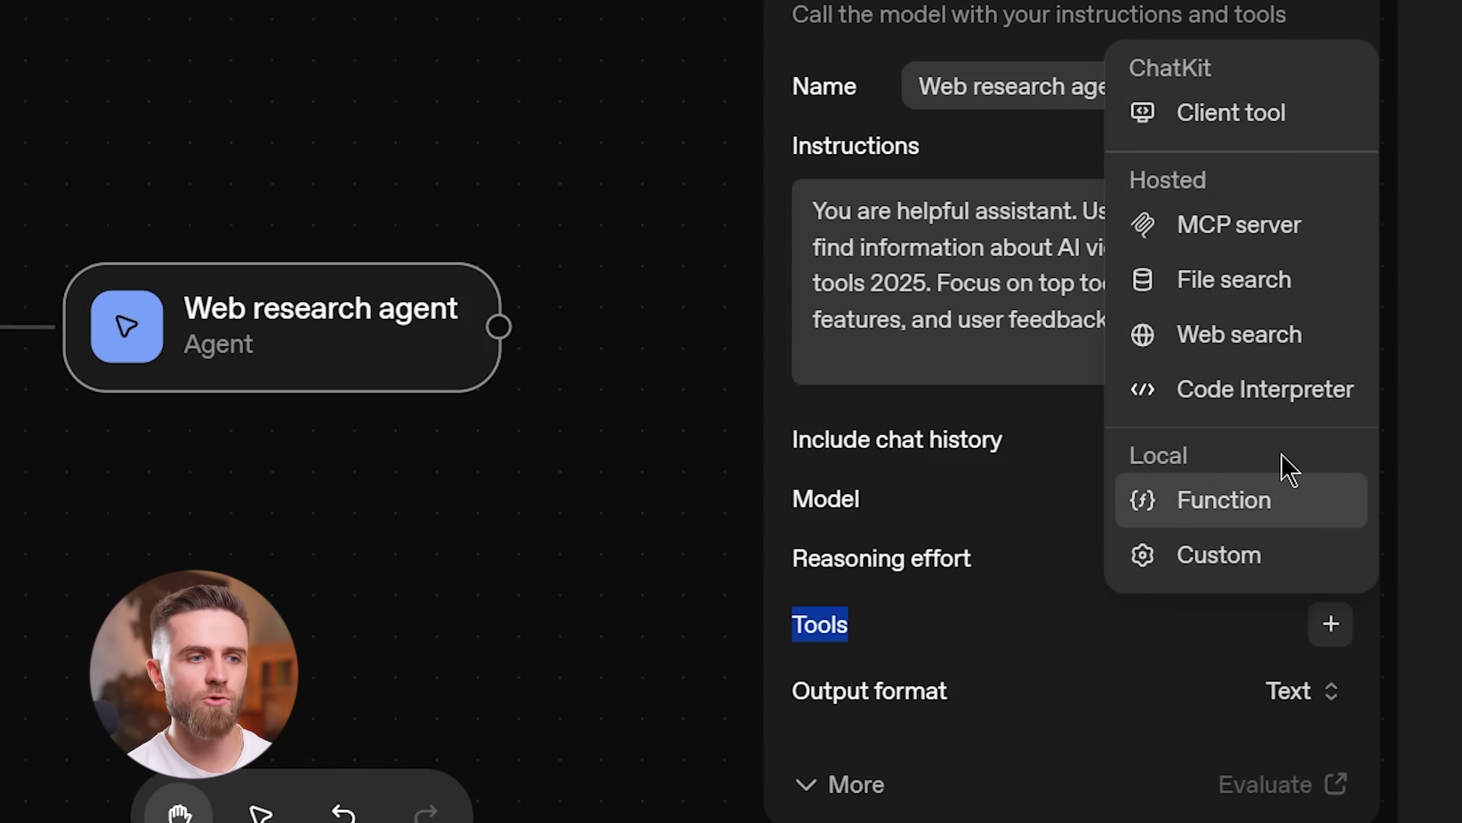
Step: Add the Web Search tool with the user location set to United States of America
left_click(1167, 353)
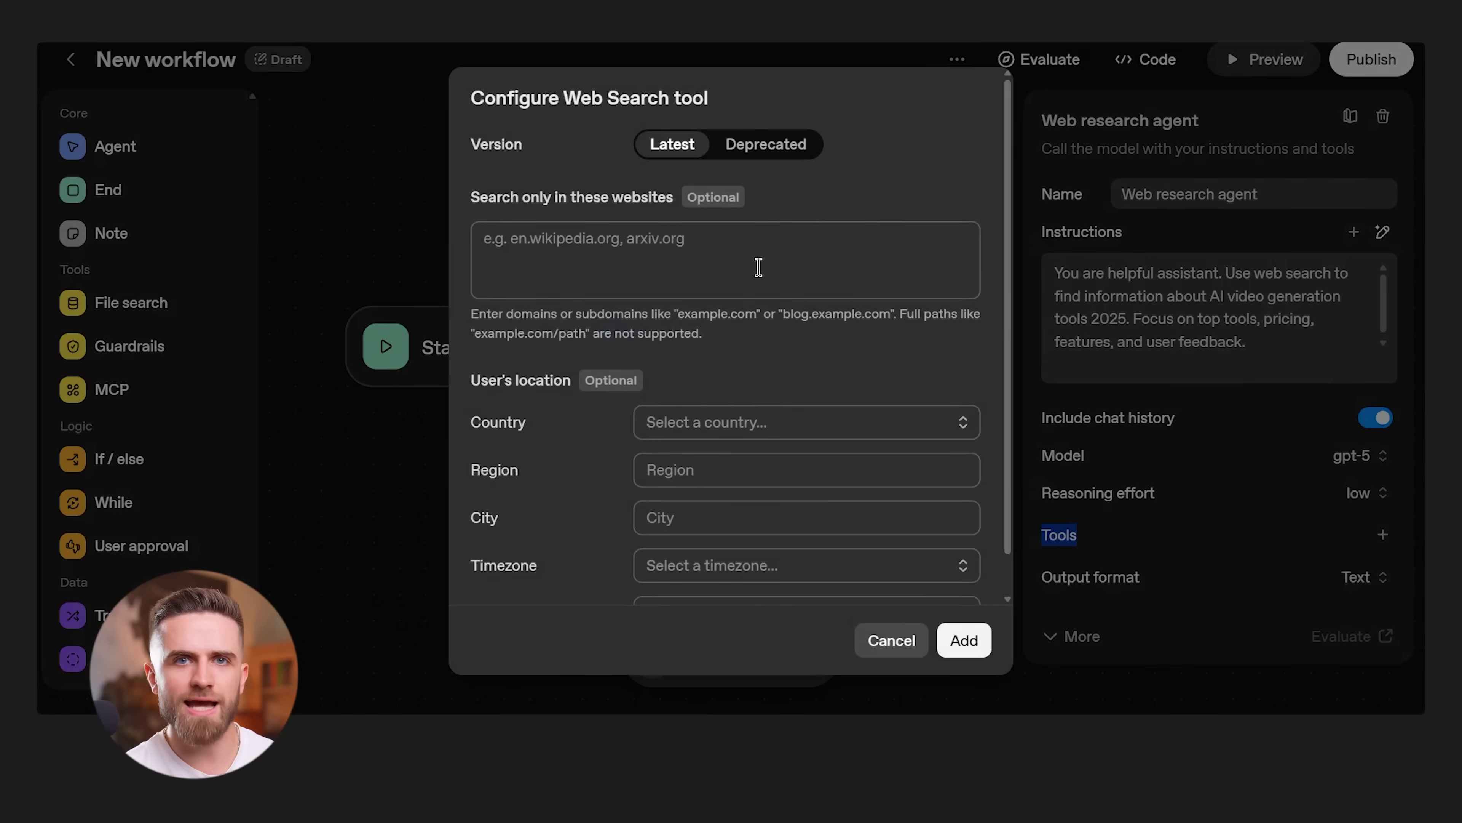
left_click(744, 423)
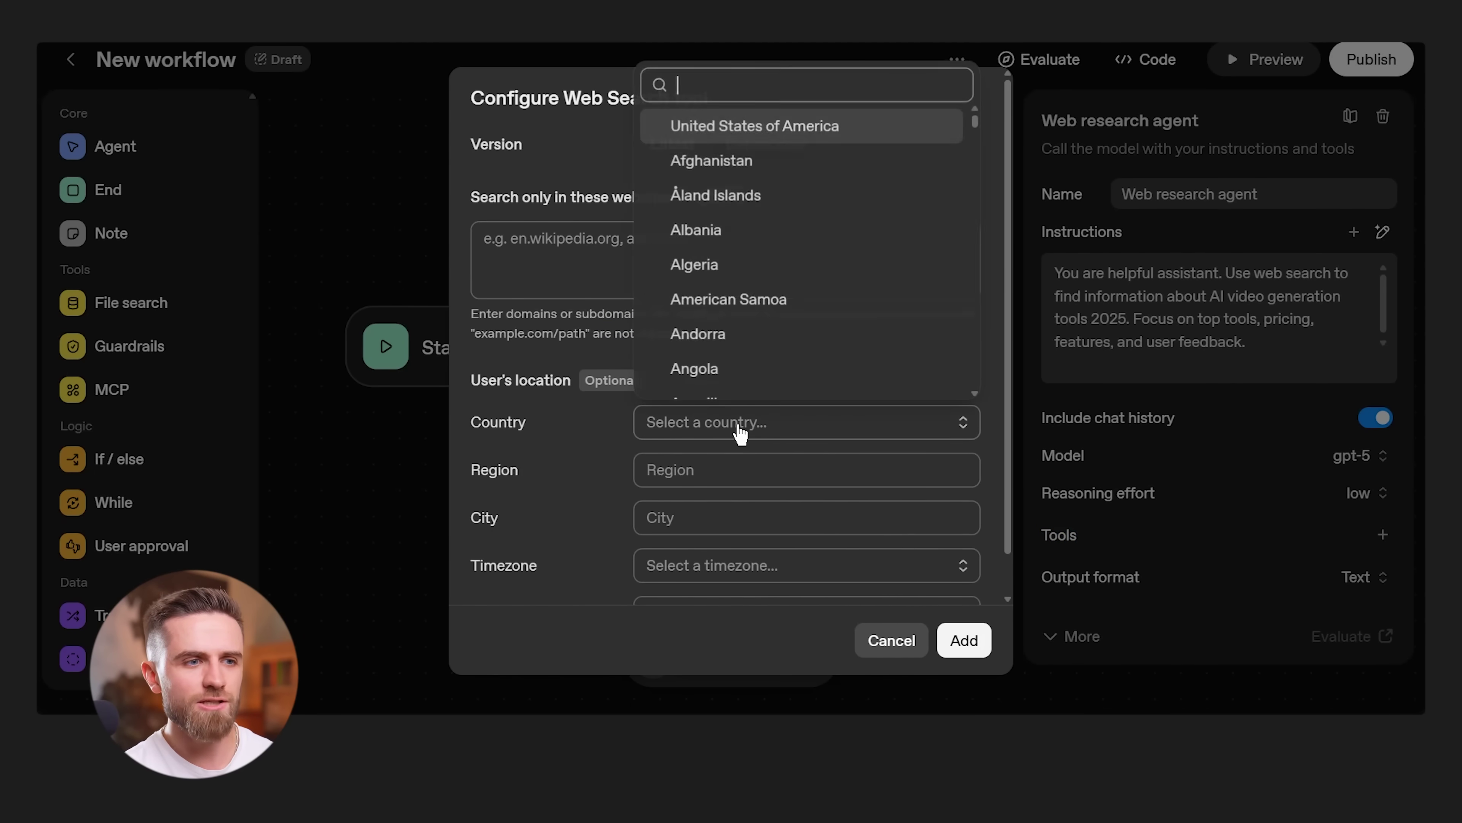
left_click(748, 124)
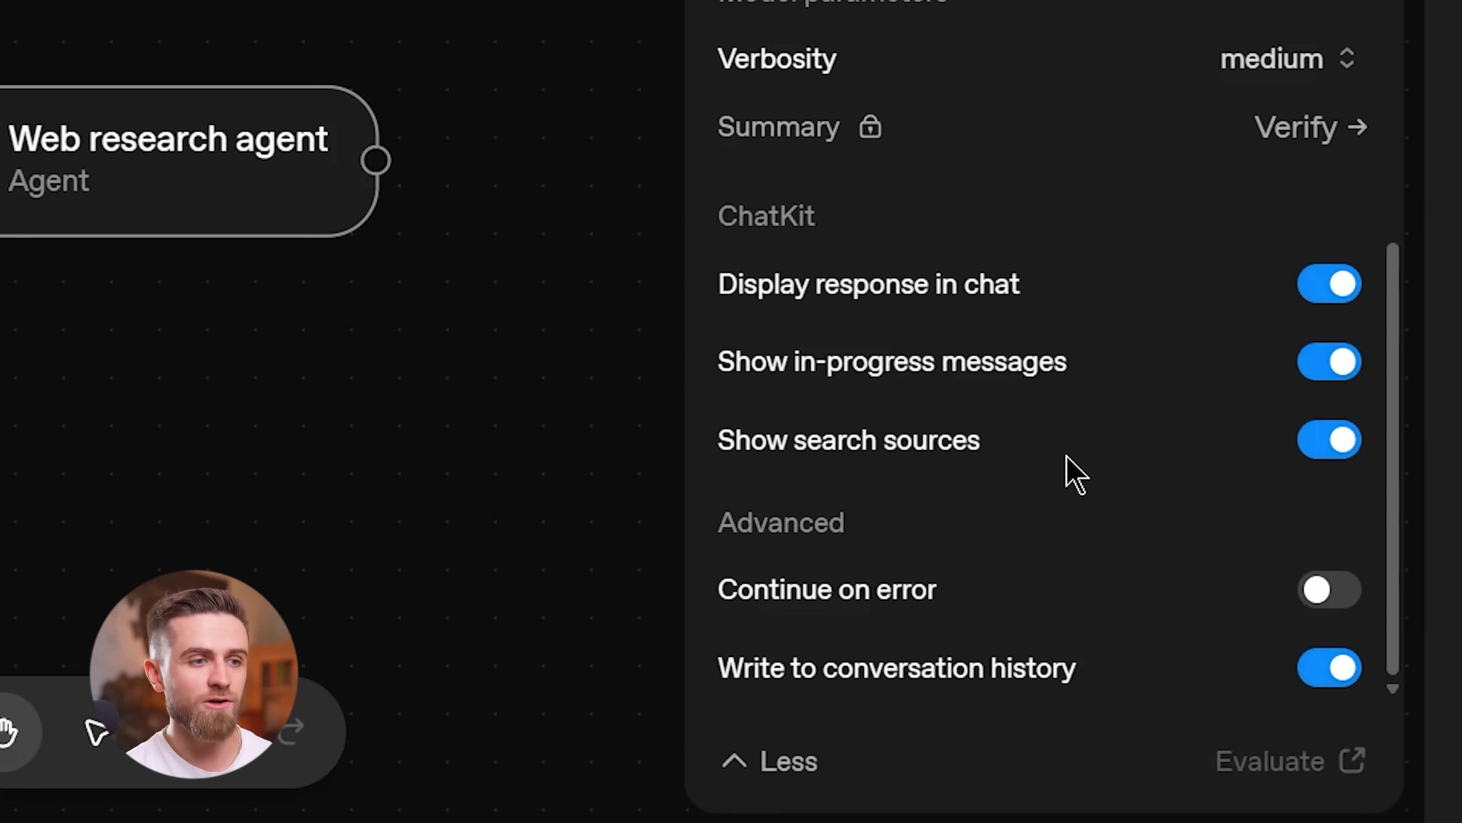
left_click_drag(816, 451, 1006, 455)
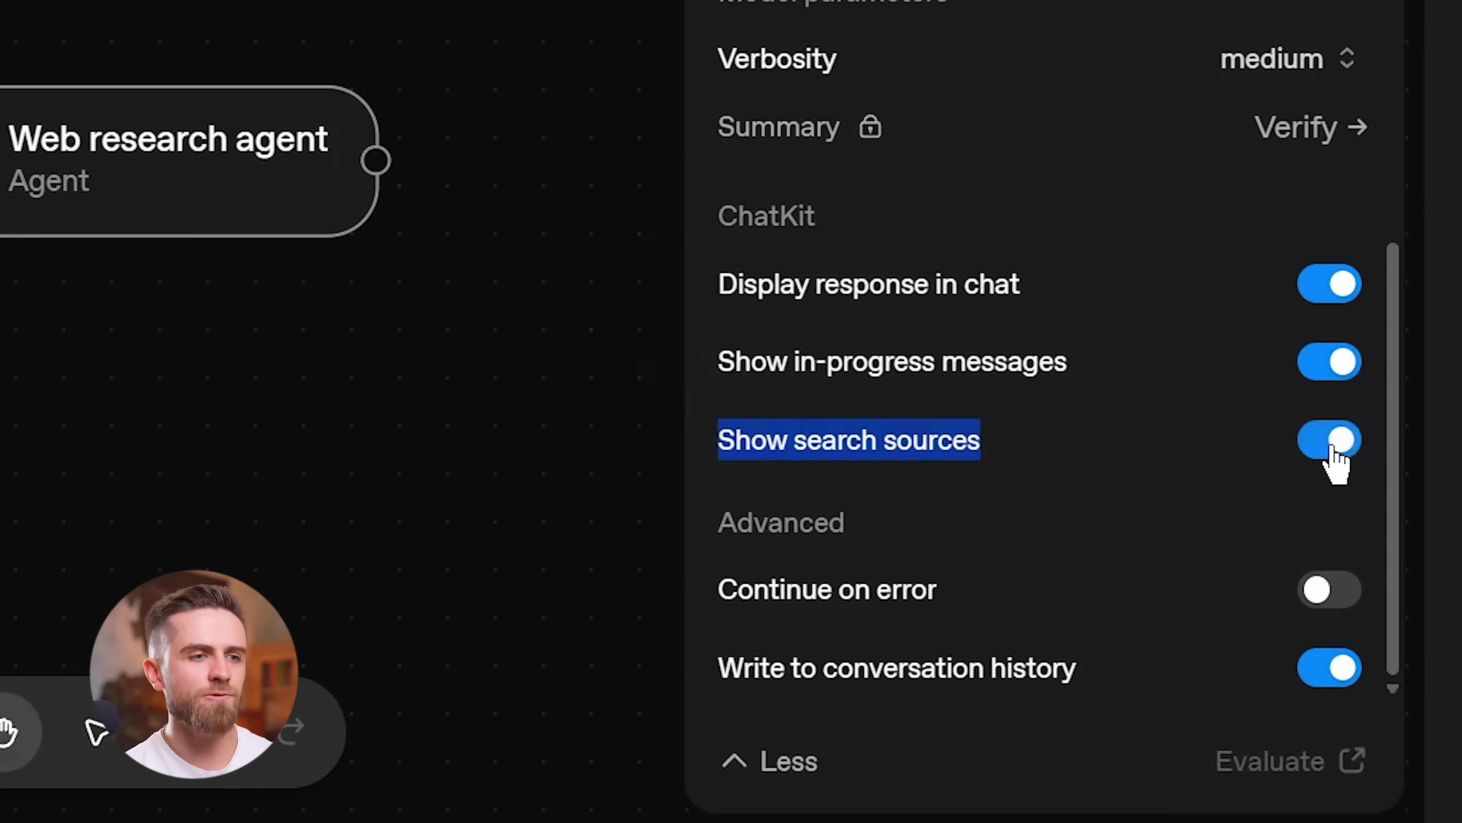
scroll(1195, 262, "up", 5)
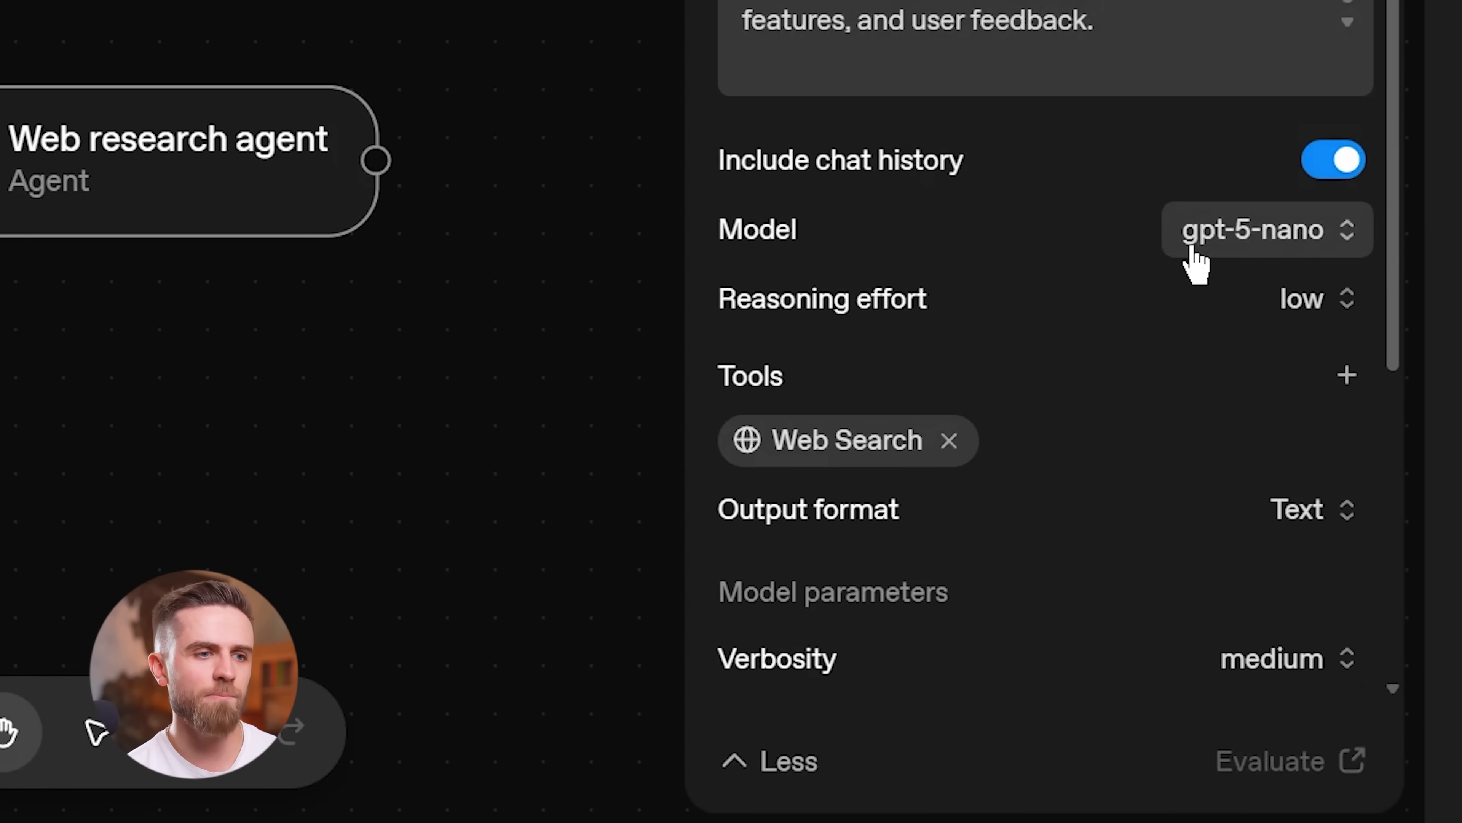
Step: Keep the agent on gpt-5-nano with low reasoning effort and response displayed in chat
left_click(1299, 308)
left_click(1234, 474)
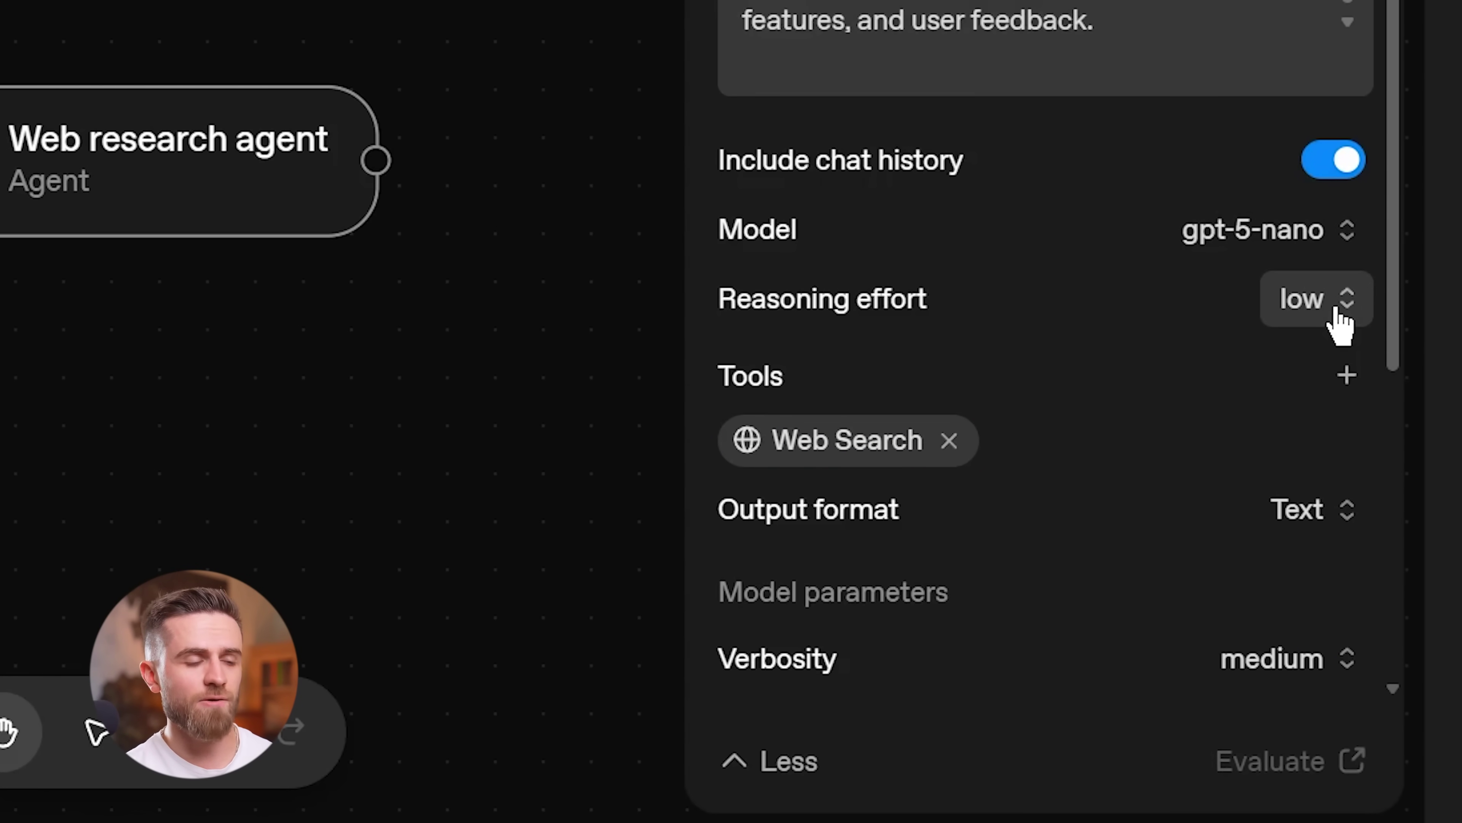
scroll(1251, 428, "down", 5)
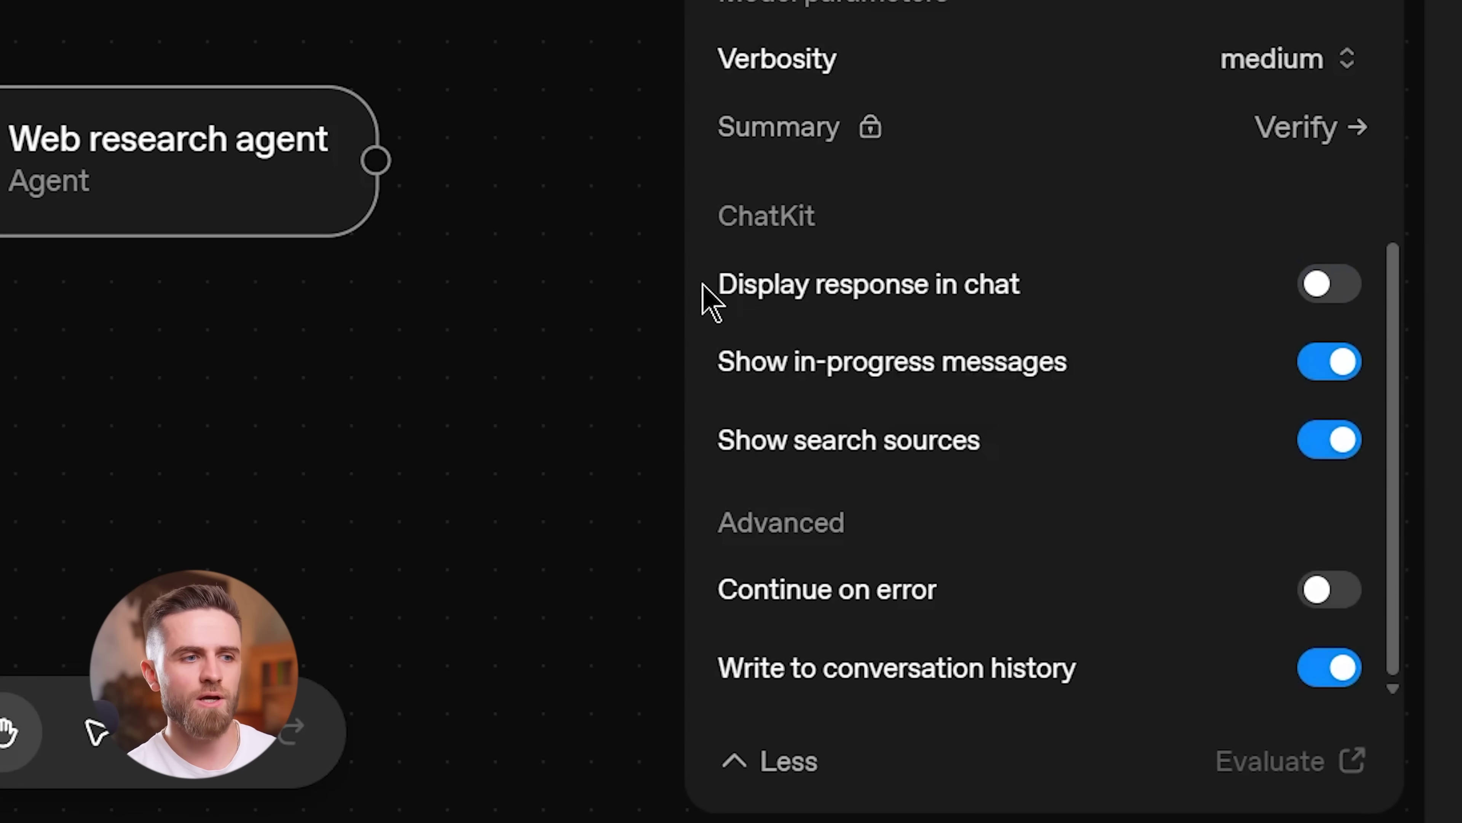
left_click_drag(704, 286, 1033, 281)
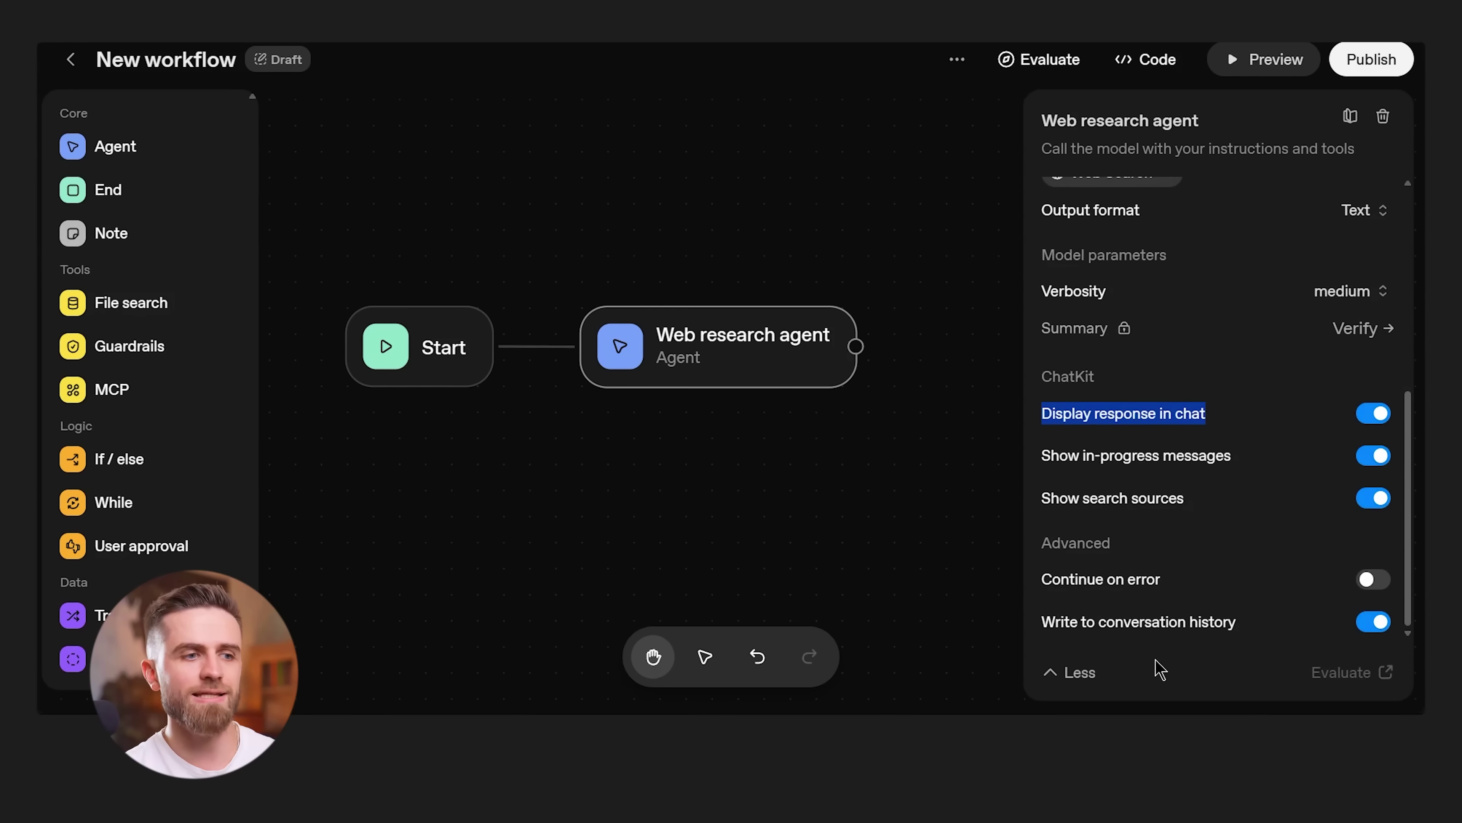
left_click(905, 511)
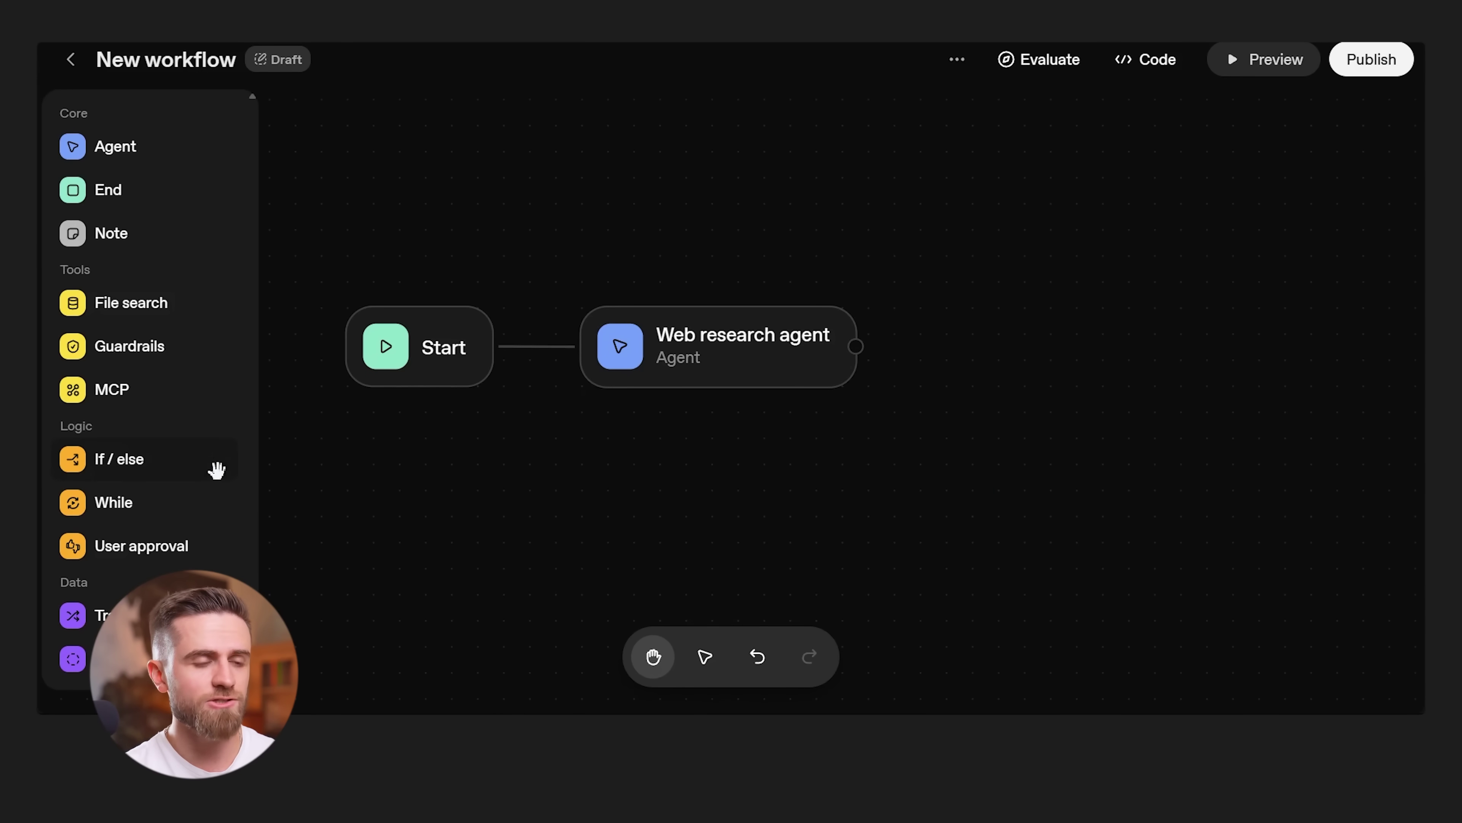
Step: Connect an End node after the Web research agent and view the 'Top AI video generation tools (2025)' reply
left_click_drag(113, 190, 981, 354)
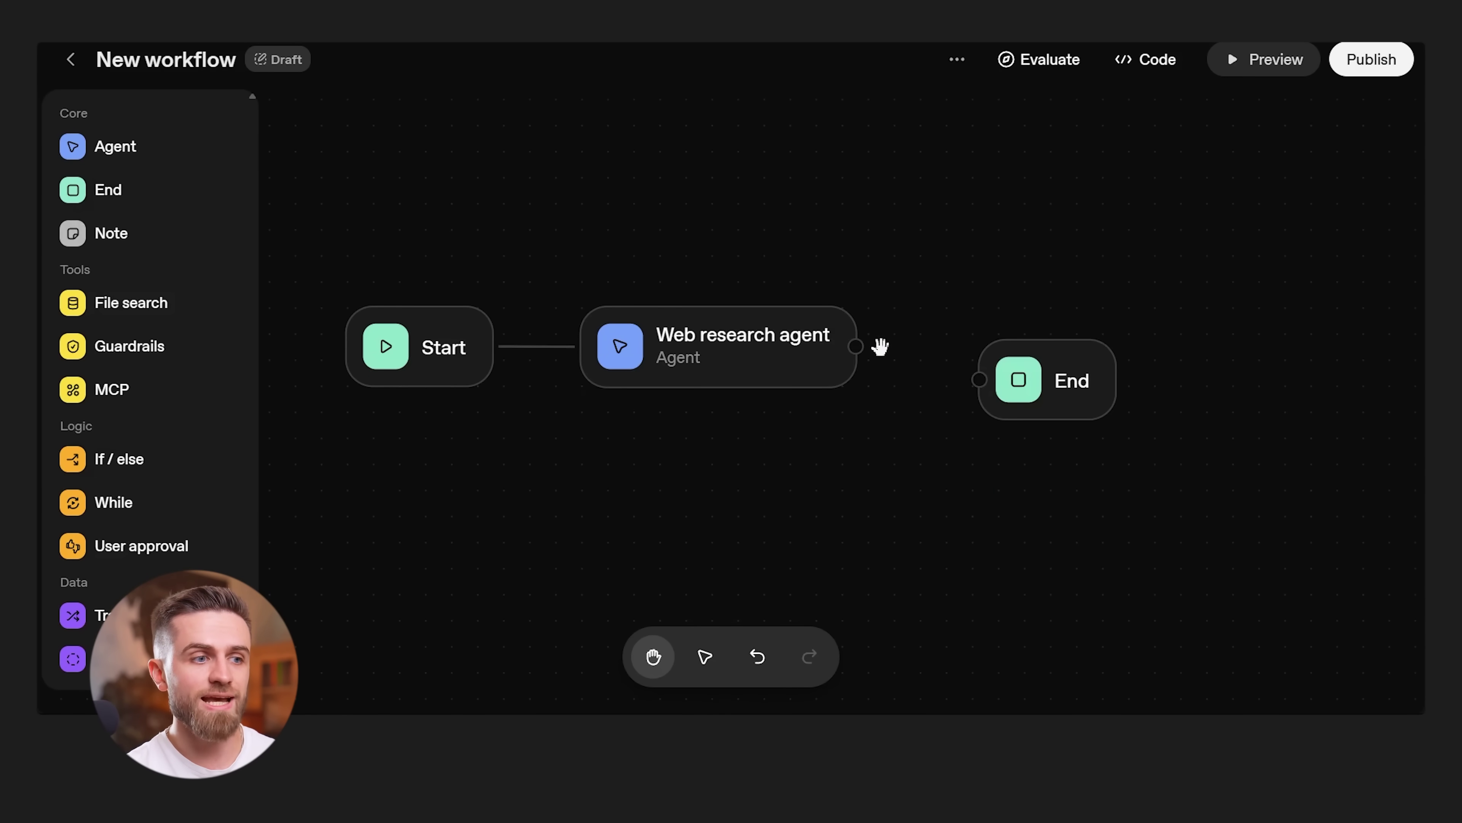
left_click(1036, 418)
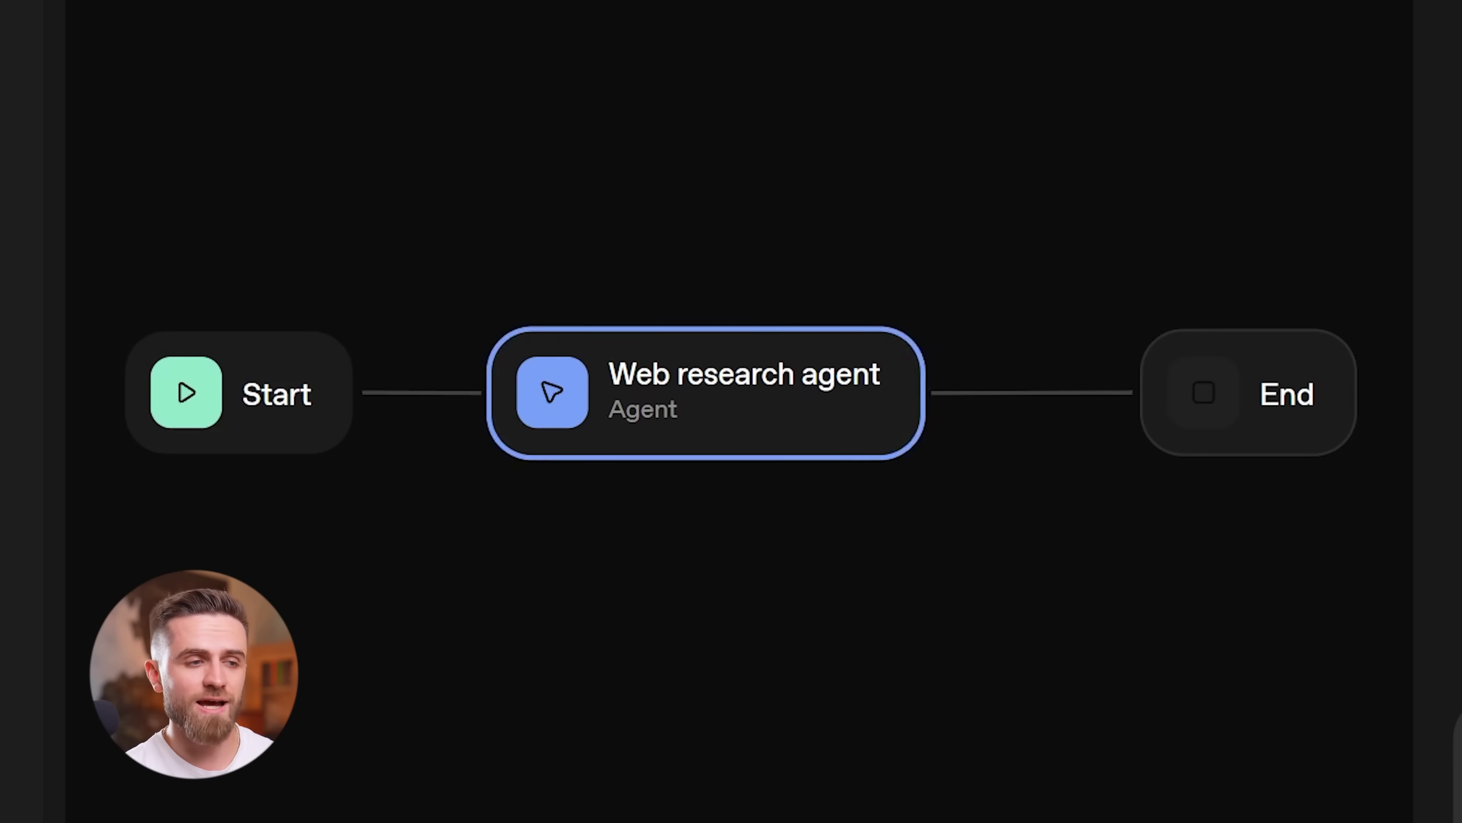
left_click_drag(654, 371, 1122, 397)
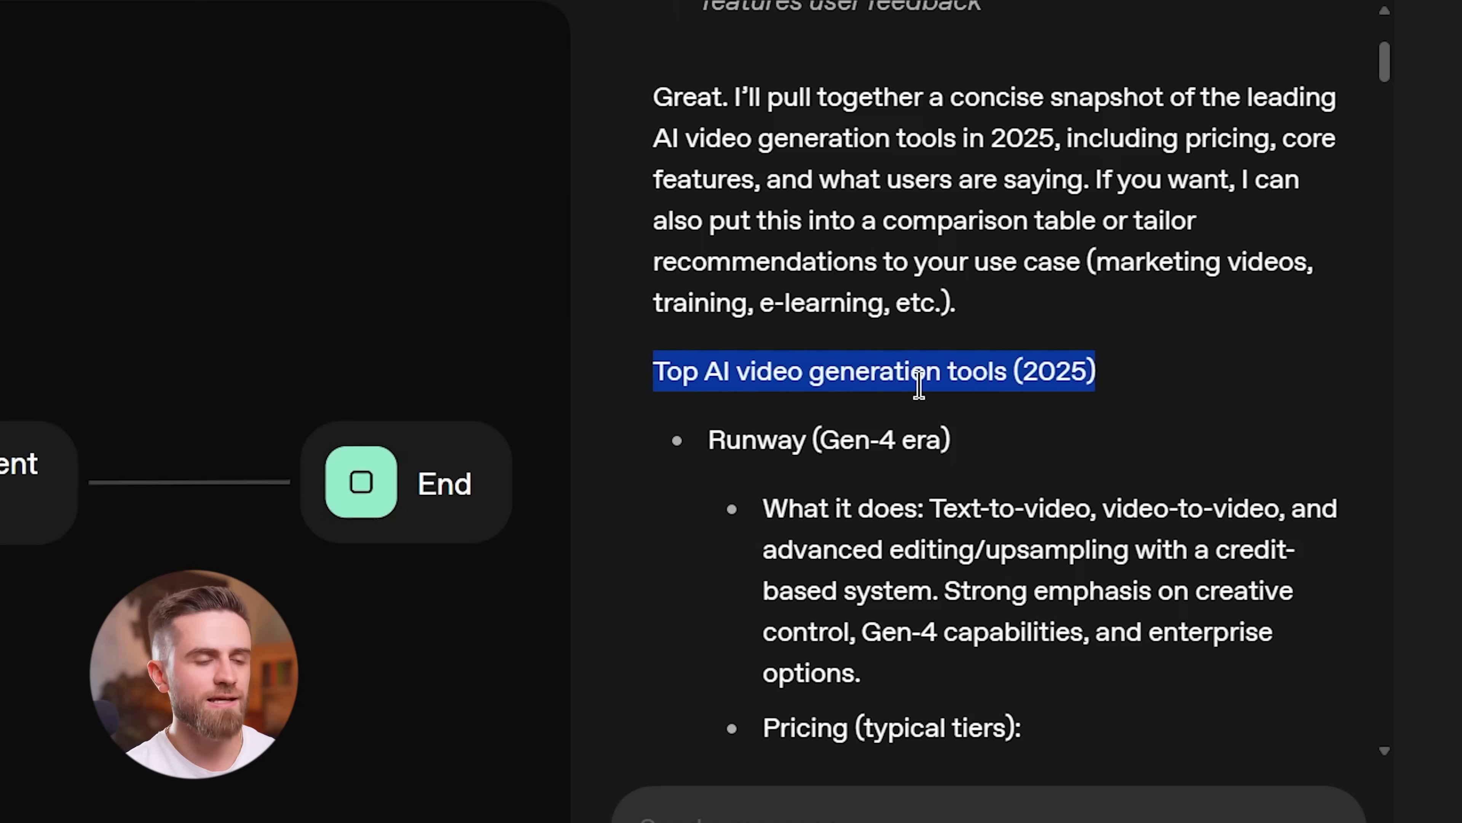
Step: Scroll through the previewed research reply on AI video generation tools
scroll(748, 391, "down", 3)
left_click_drag(708, 268, 939, 281)
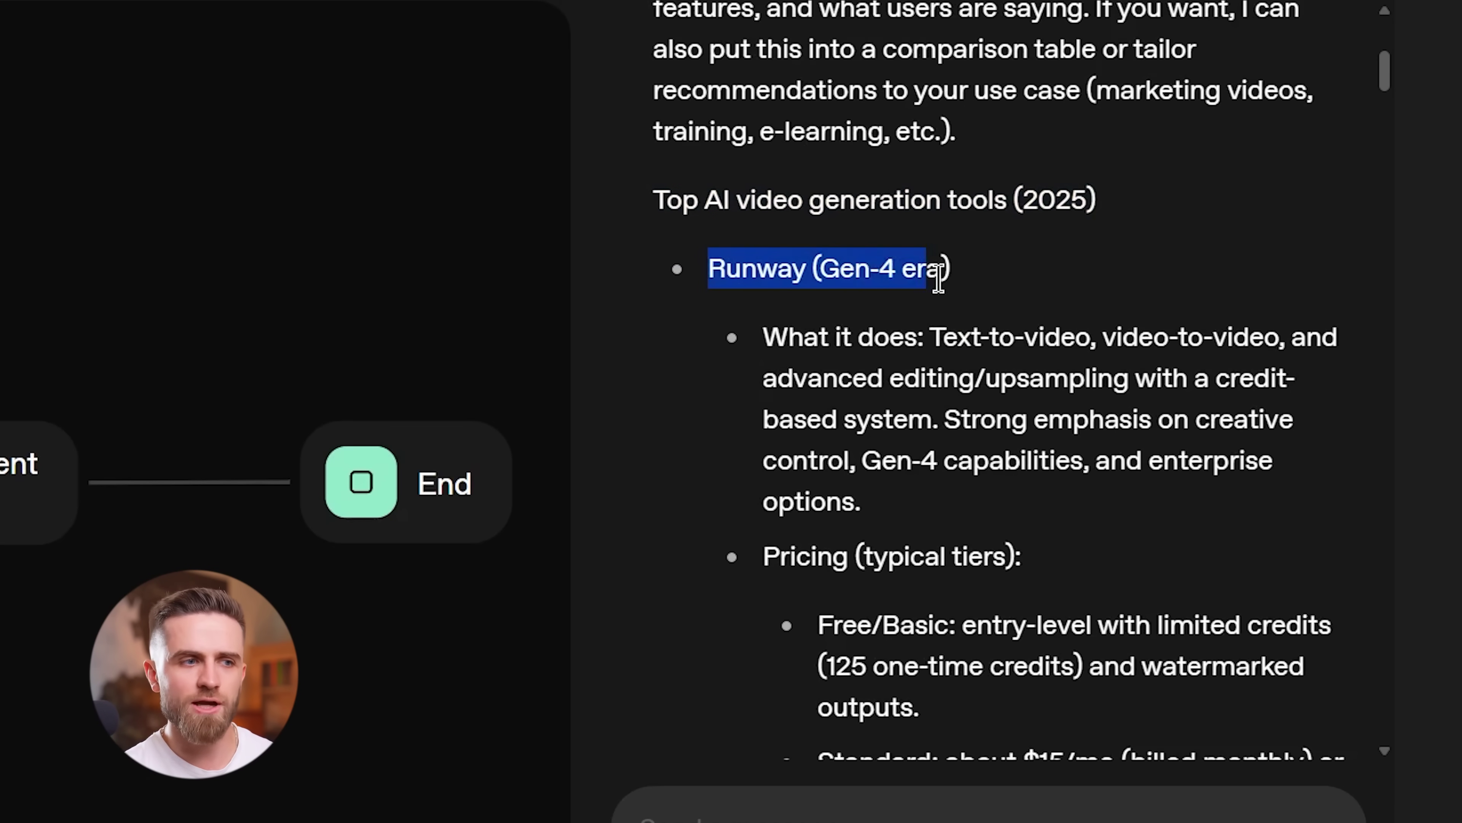
scroll(1133, 576, "down", 6)
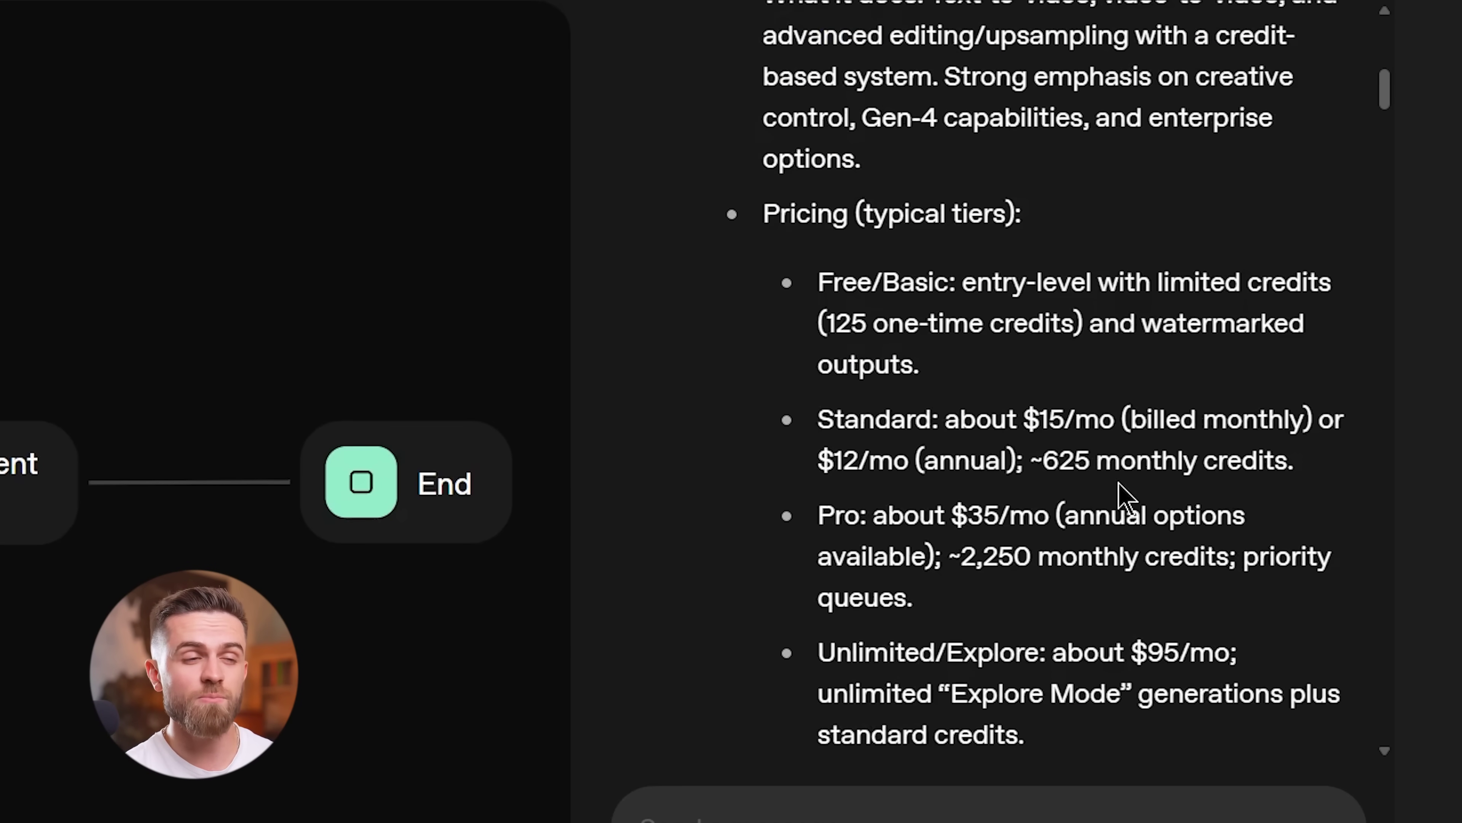
scroll(789, 251, "down", 20)
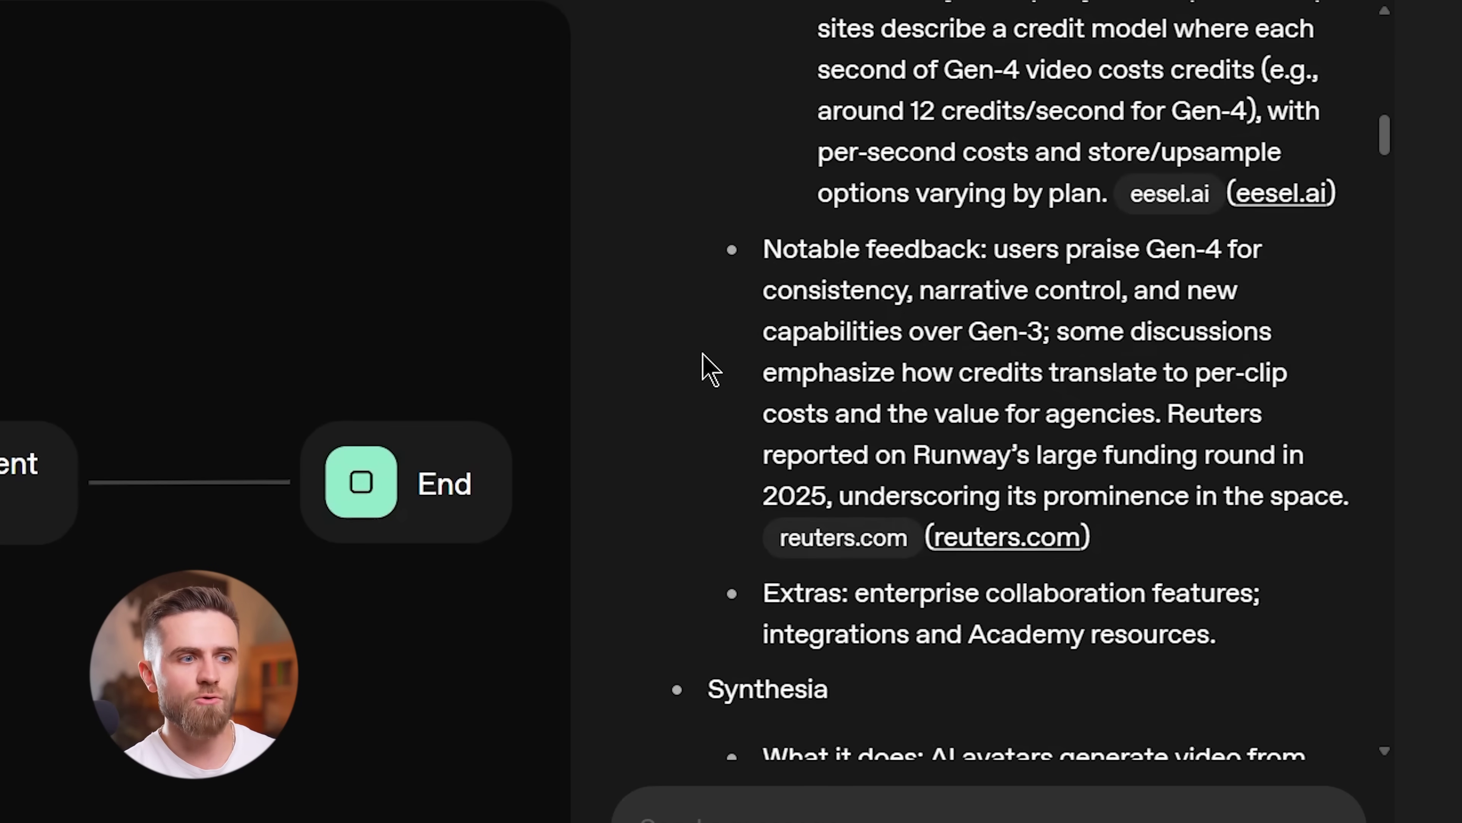
scroll(692, 372, "down", 18)
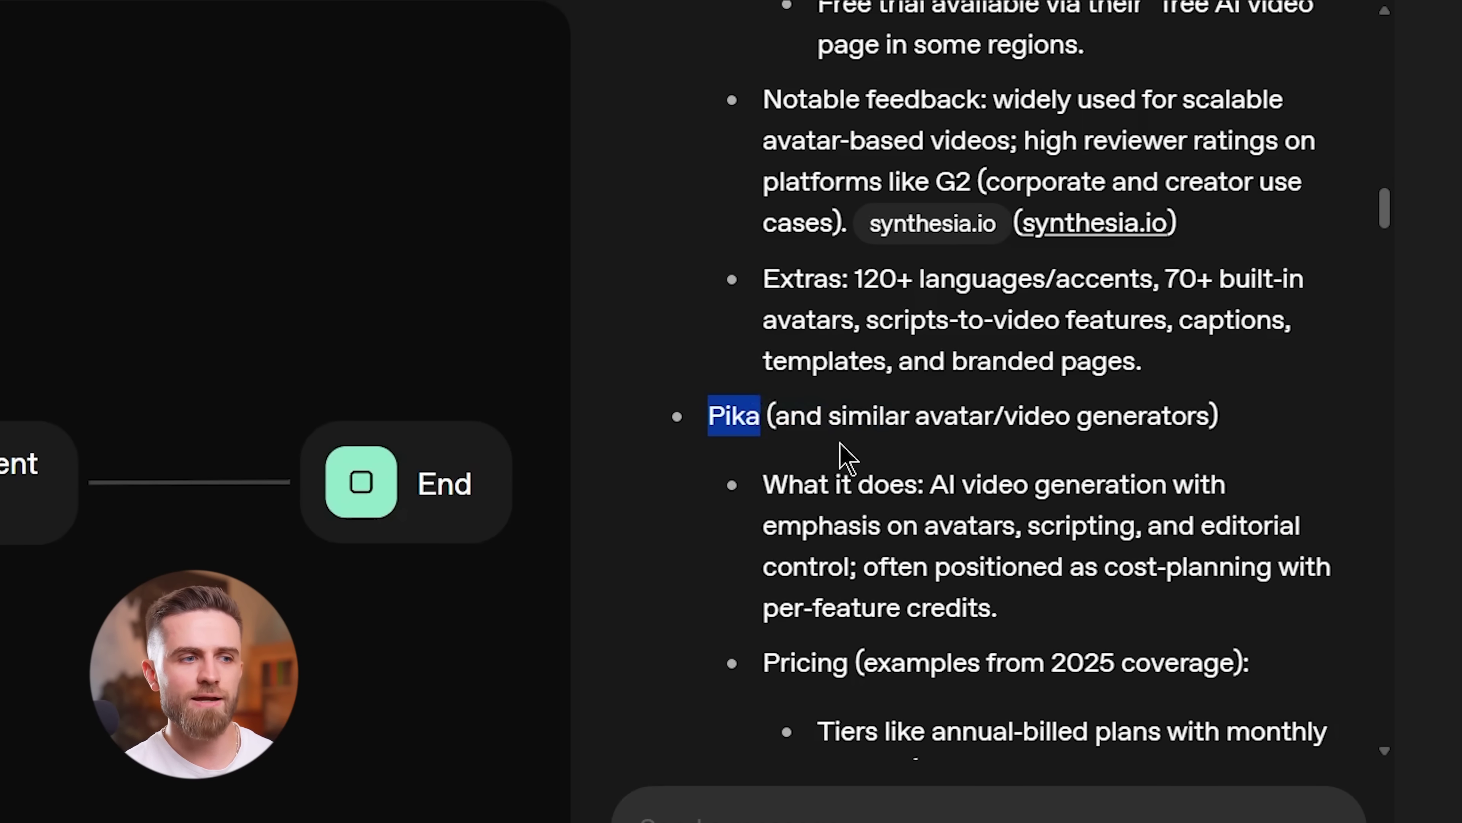
scroll(887, 472, "down", 3)
scroll(827, 378, "down", 15)
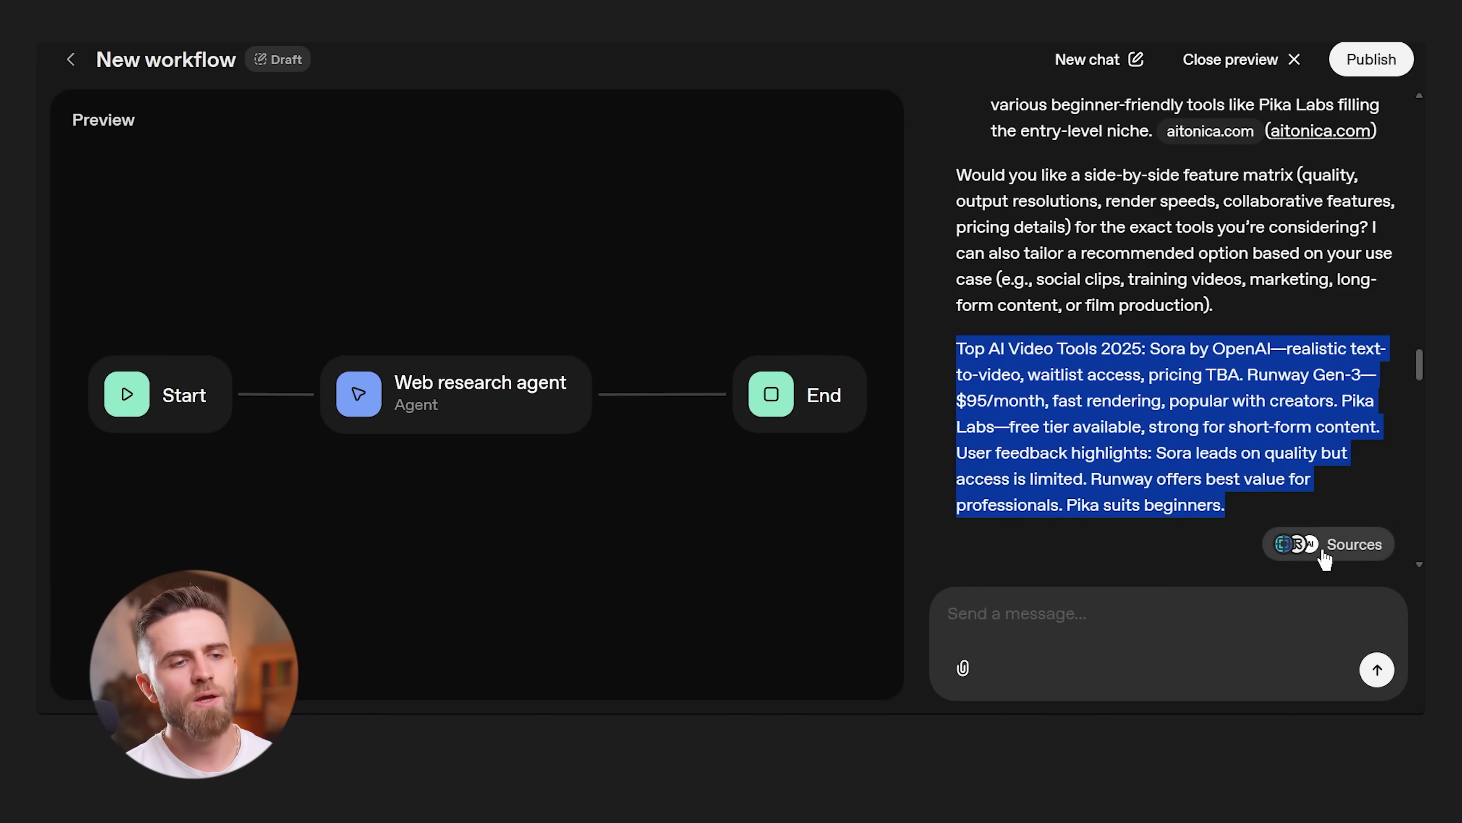
Step: Show the list of web pages cited as sources and scroll through it
left_click(1324, 557)
scroll(644, 137, "down", 5)
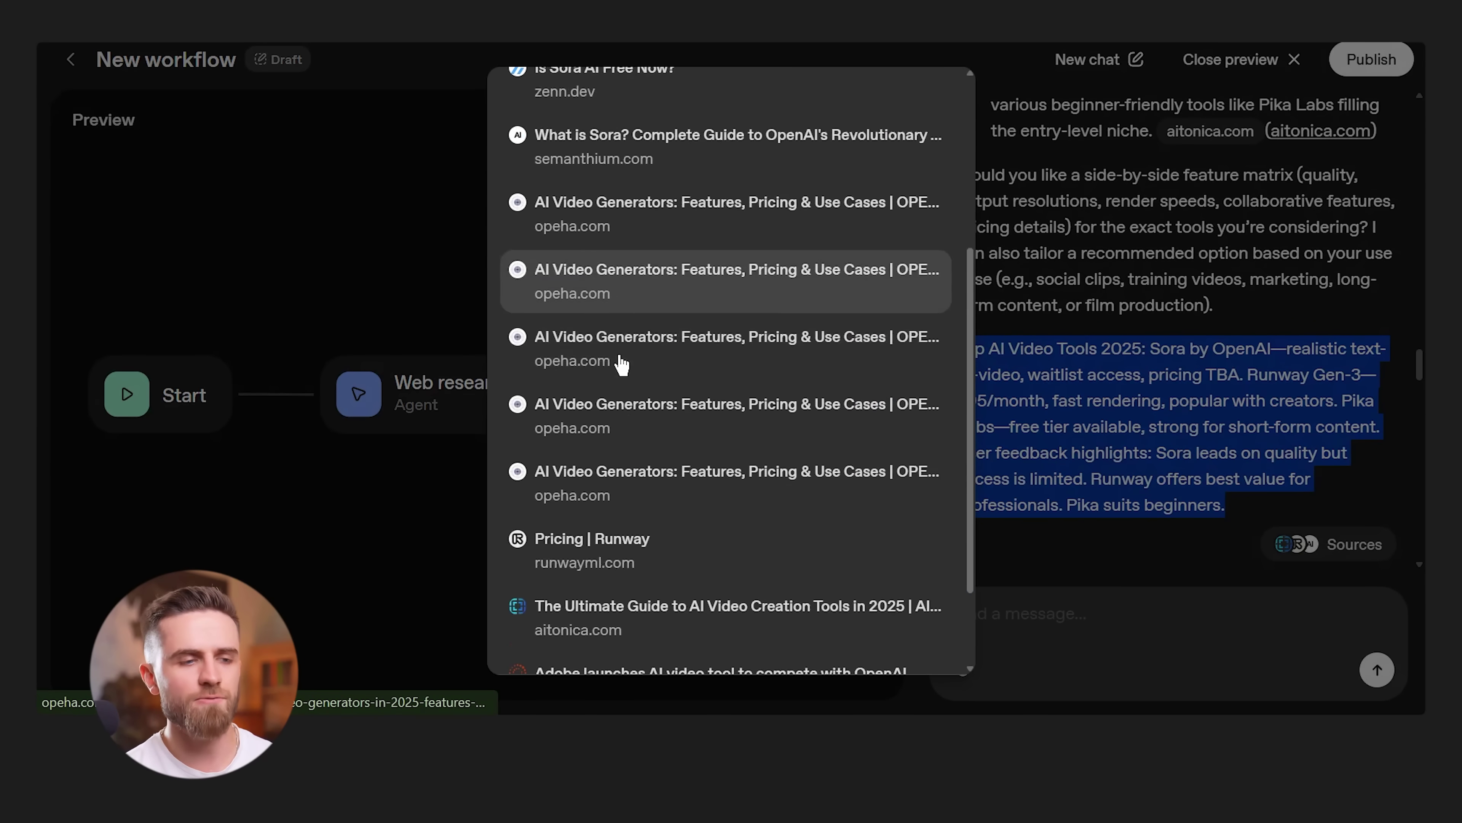
scroll(670, 581, "down", 3)
scroll(715, 576, "up", 3)
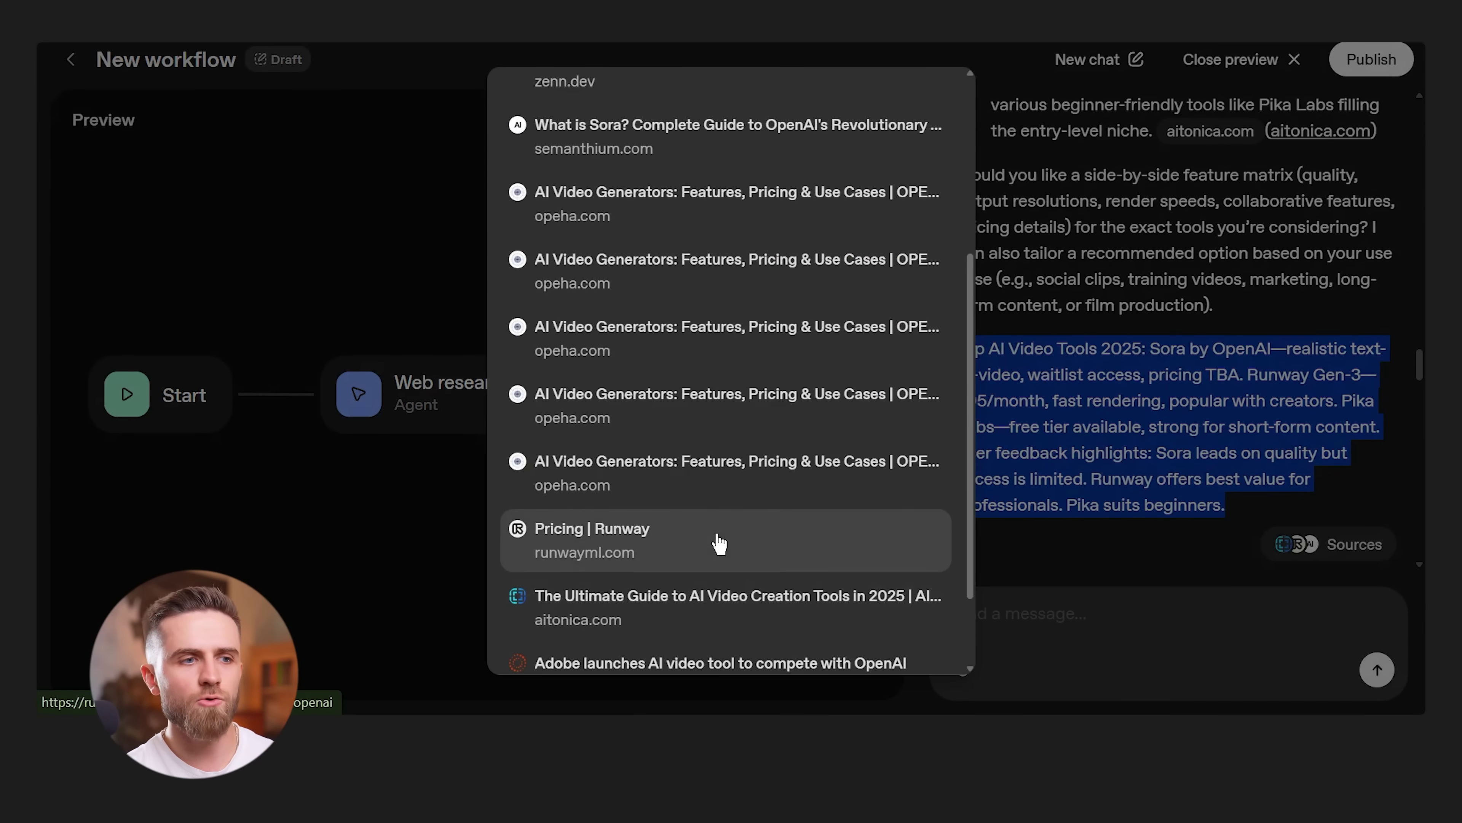
scroll(720, 544, "up", 6)
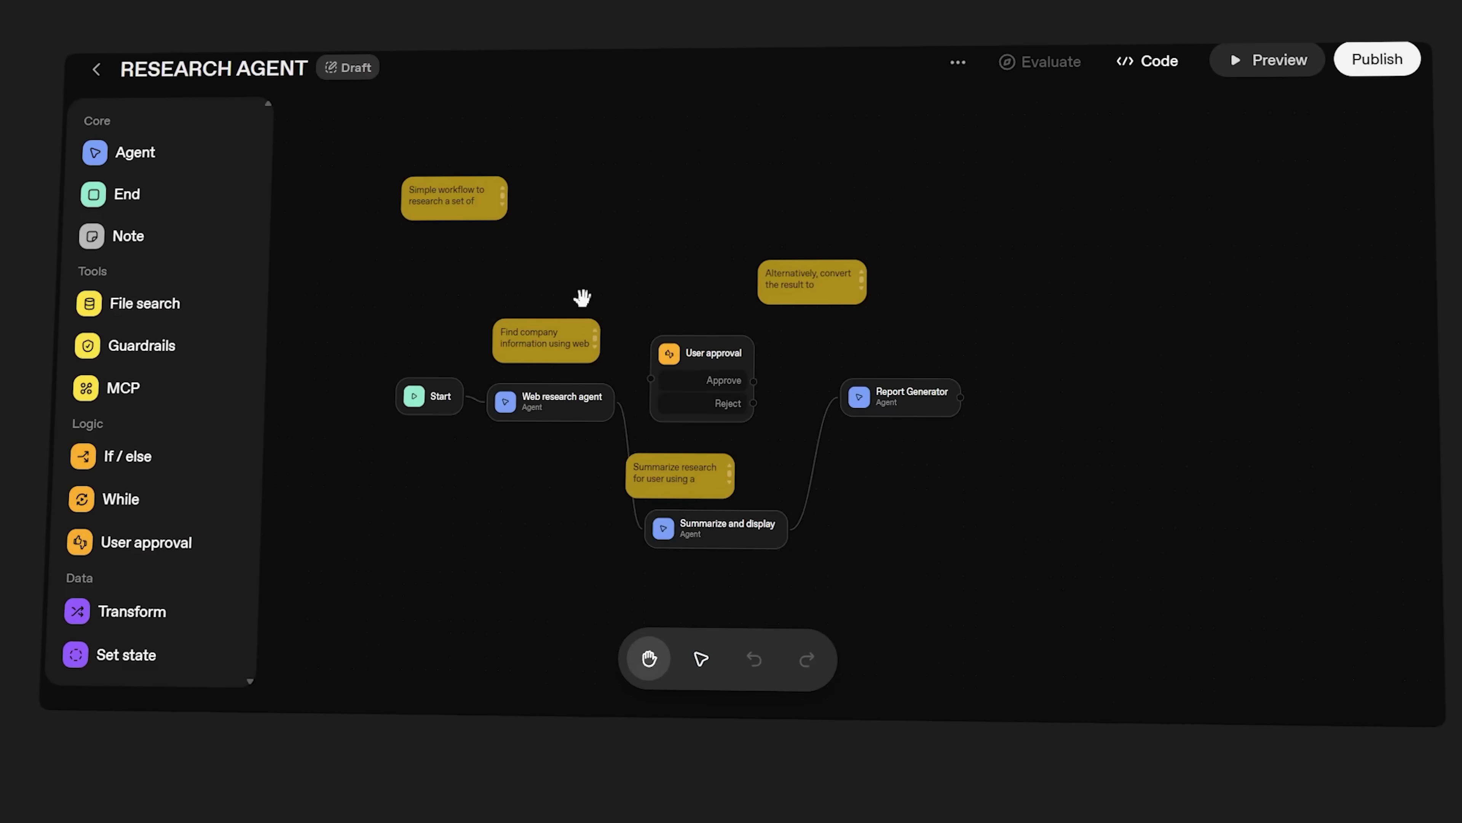
Step: Zoom and pan the RESEARCH AGENT canvas to inspect its approval and summary nodes
scroll(922, 471, "up", 5)
left_click_drag(590, 148, 801, 198)
scroll(878, 291, "up", 3)
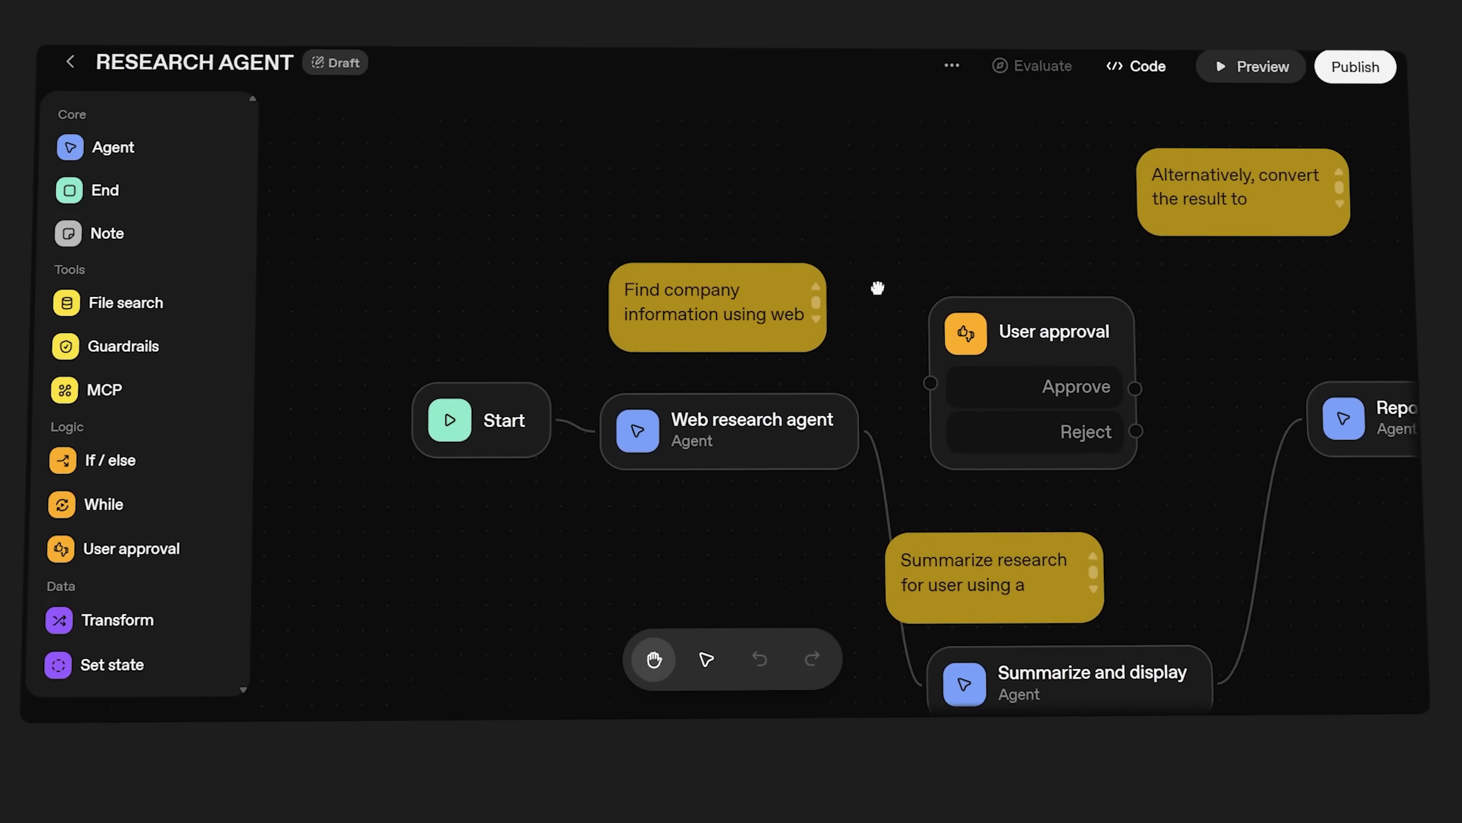
left_click_drag(875, 288, 754, 259)
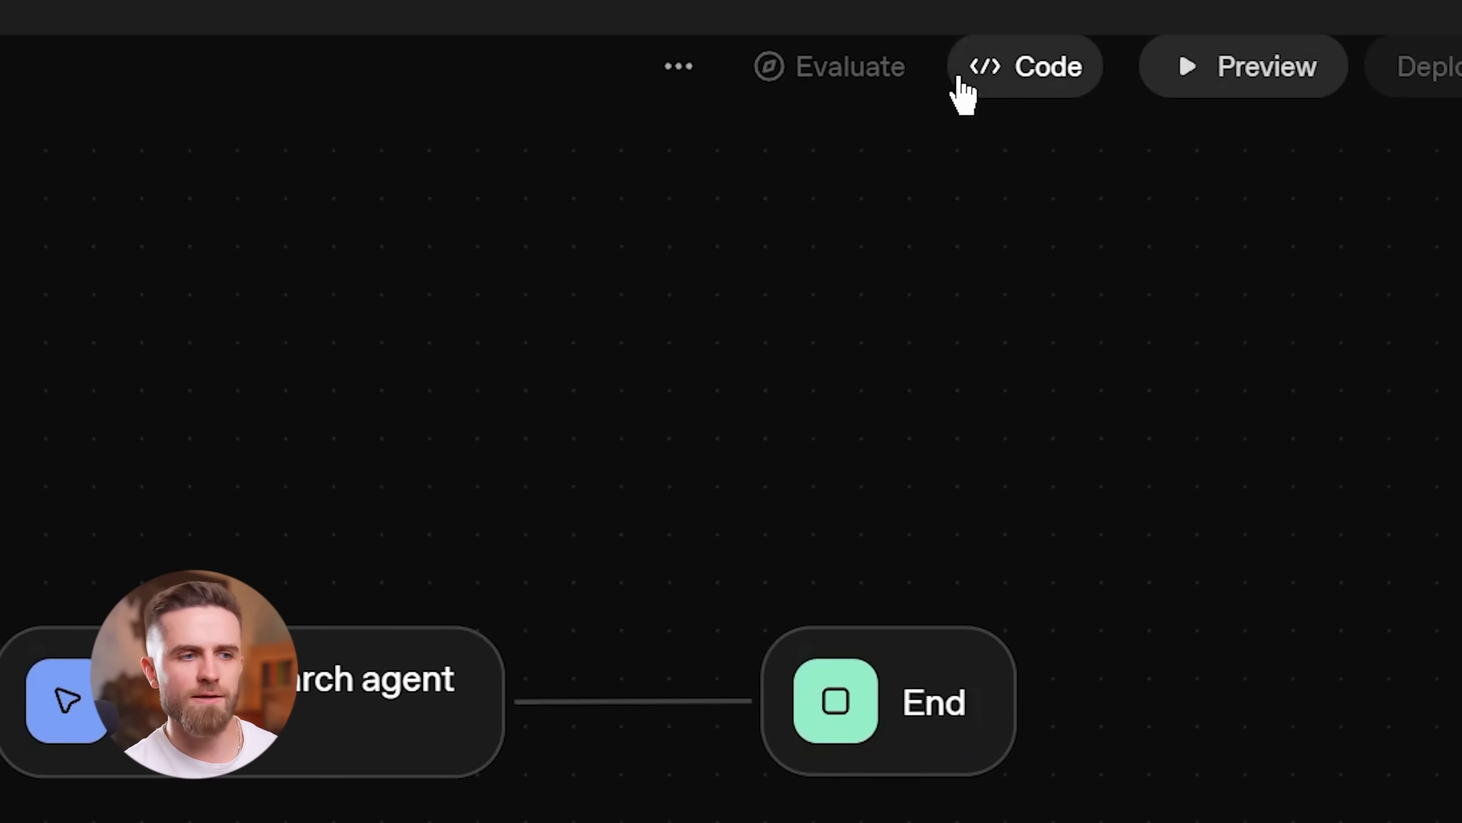
Step: Read through the workflow's Agents SDK TypeScript code, then close the Get code dialog
left_click(1074, 72)
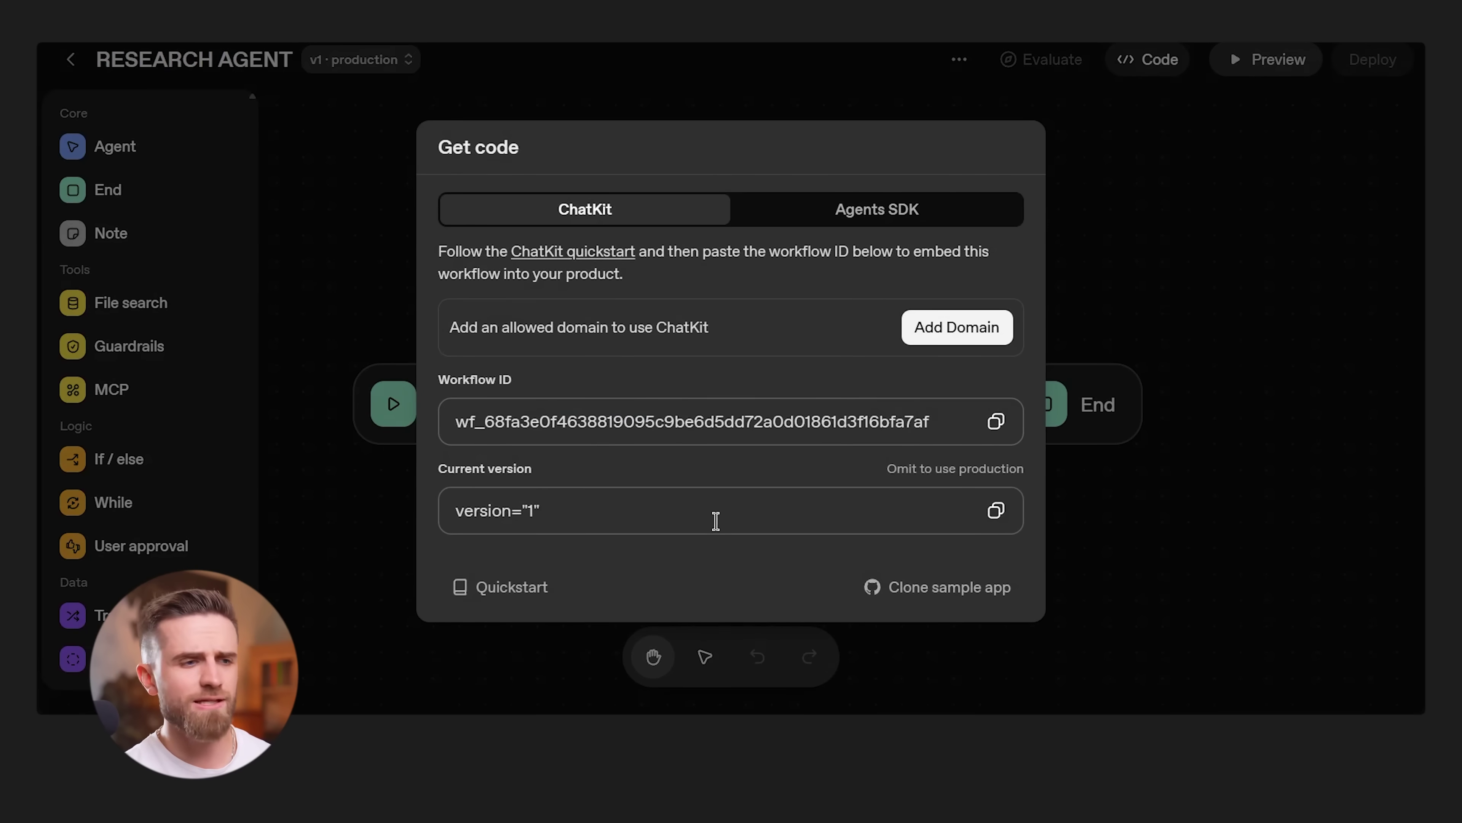
left_click(910, 210)
scroll(620, 395, "down", 15)
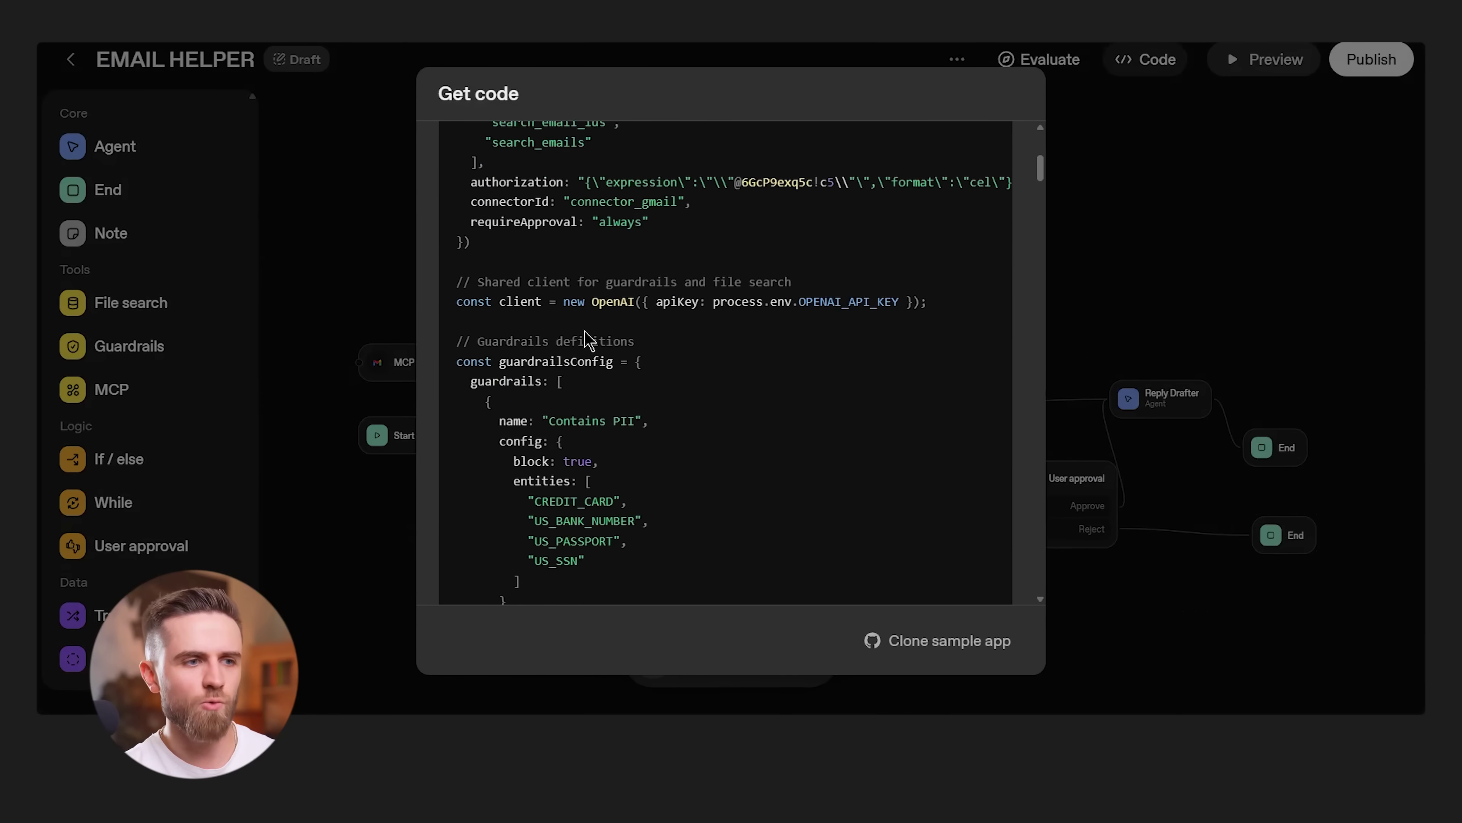
scroll(767, 392, "down", 15)
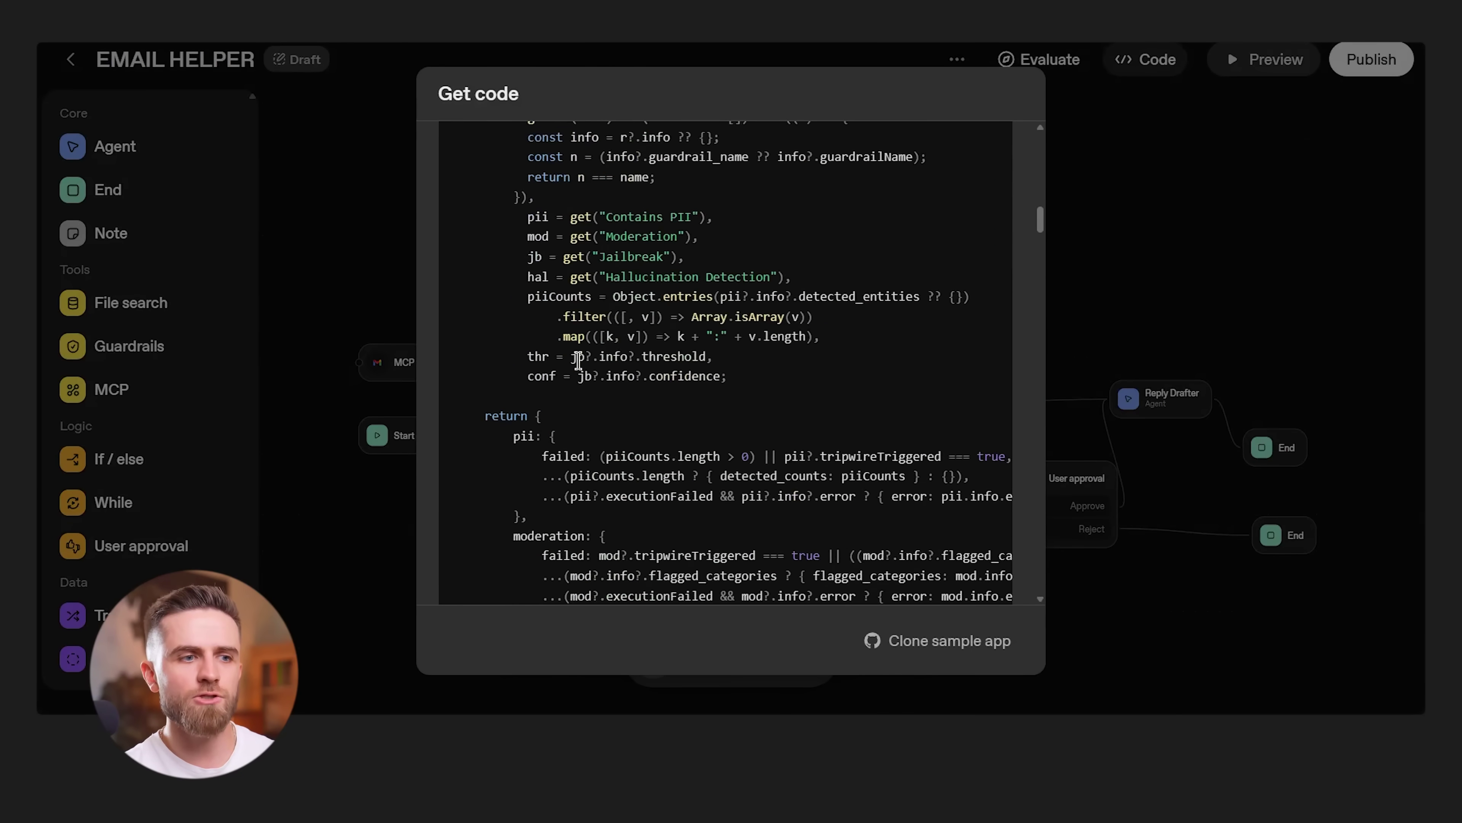
scroll(768, 392, "down", 10)
key("Escape")
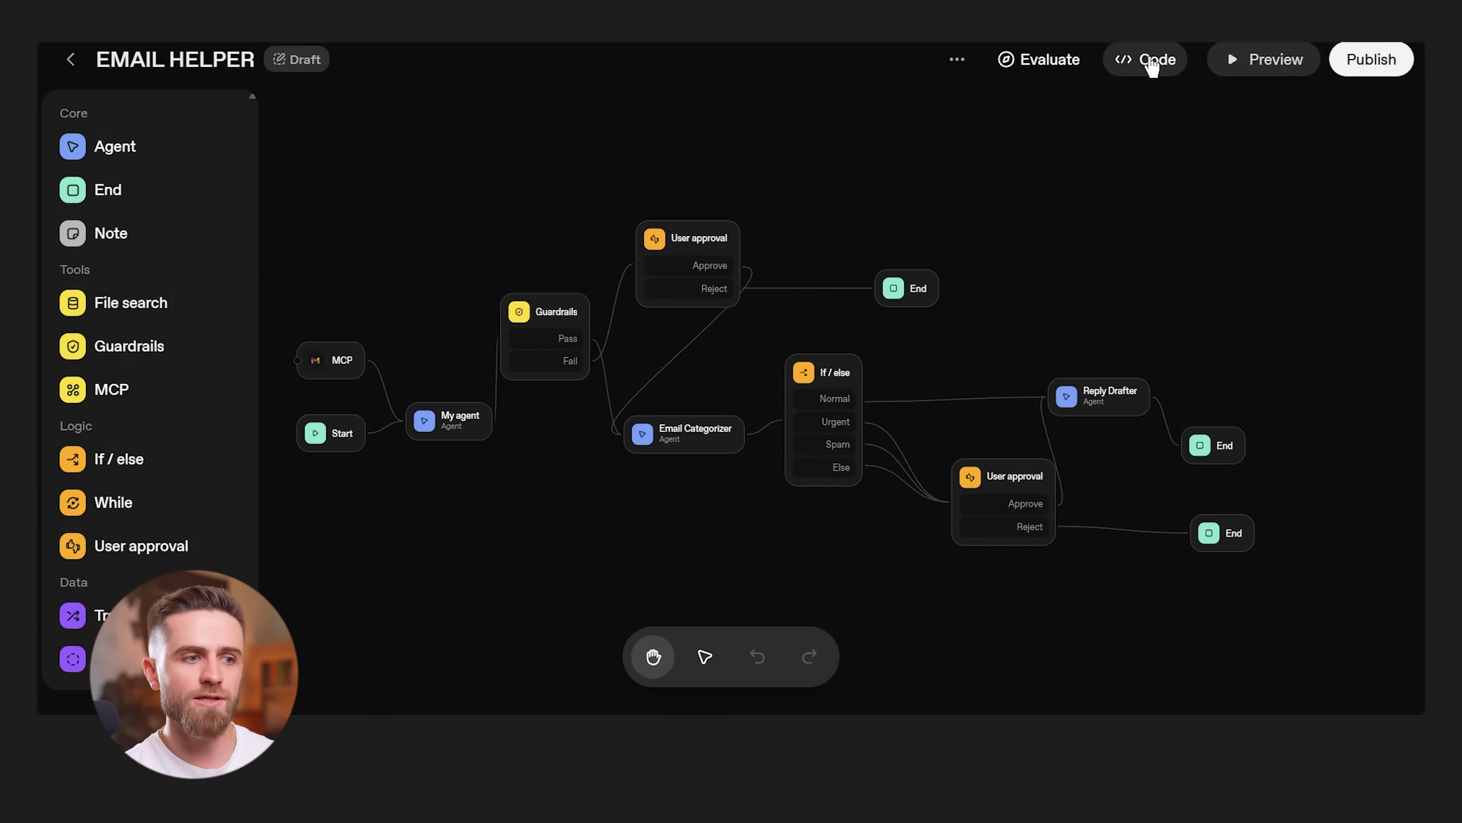
Step: Publish EMAIL HELPER as v1 production and close the version list
left_click(1376, 57)
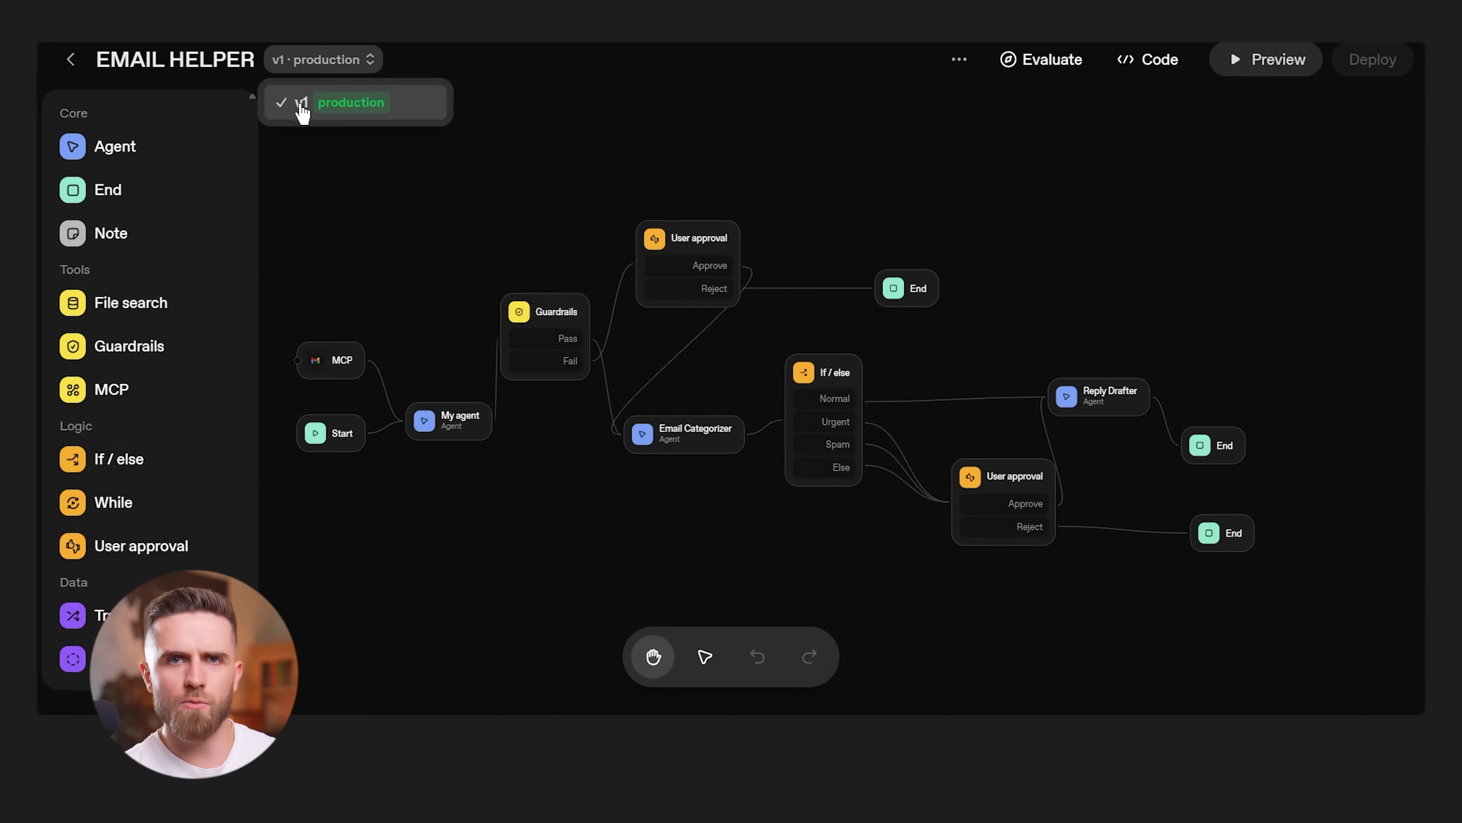
left_click(373, 121)
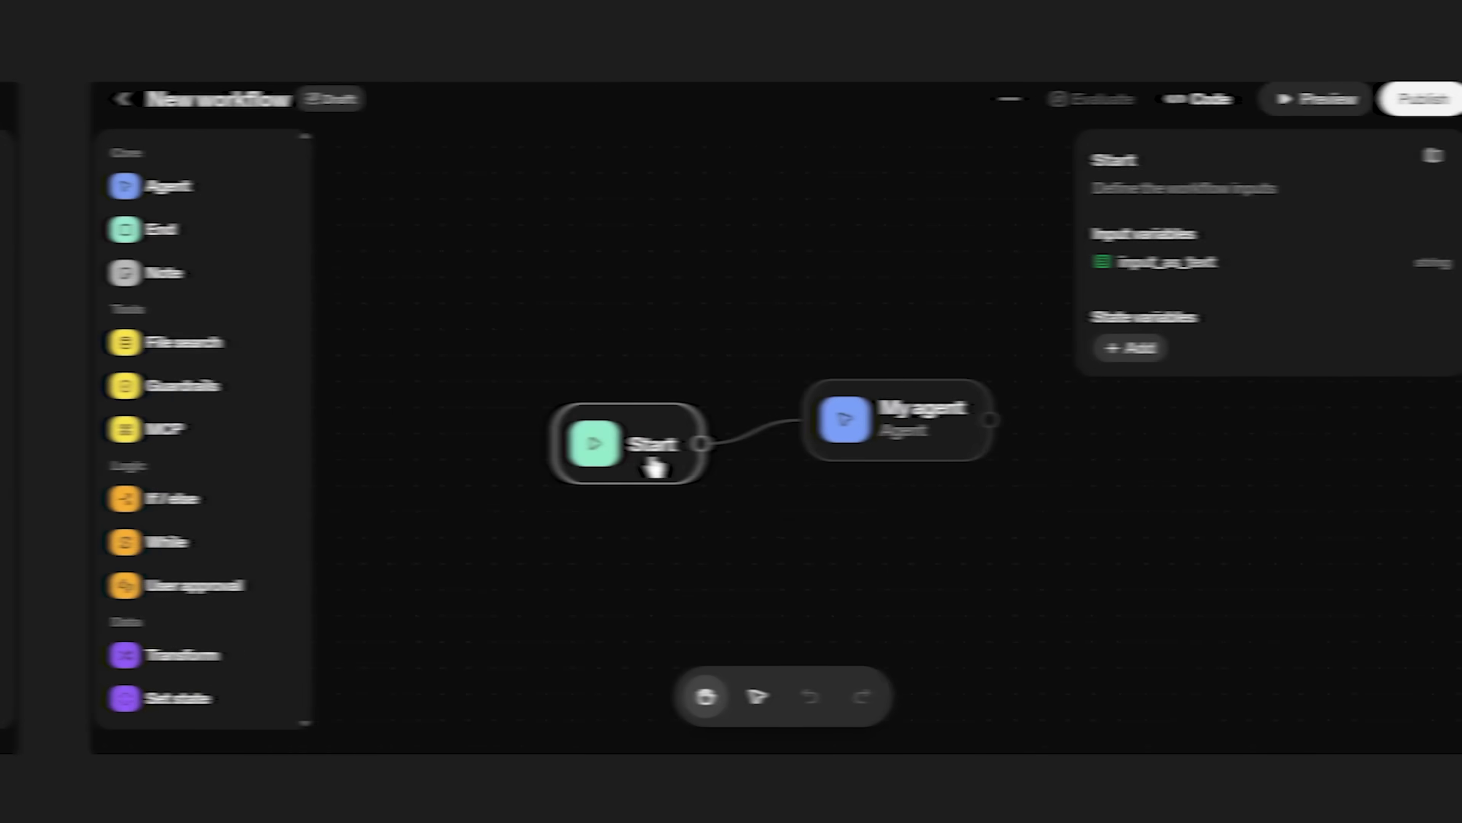
Step: Add MCP and Guardrails nodes, placing Guardrails between My agent and MCP
left_click(823, 431)
double_click(69, 310)
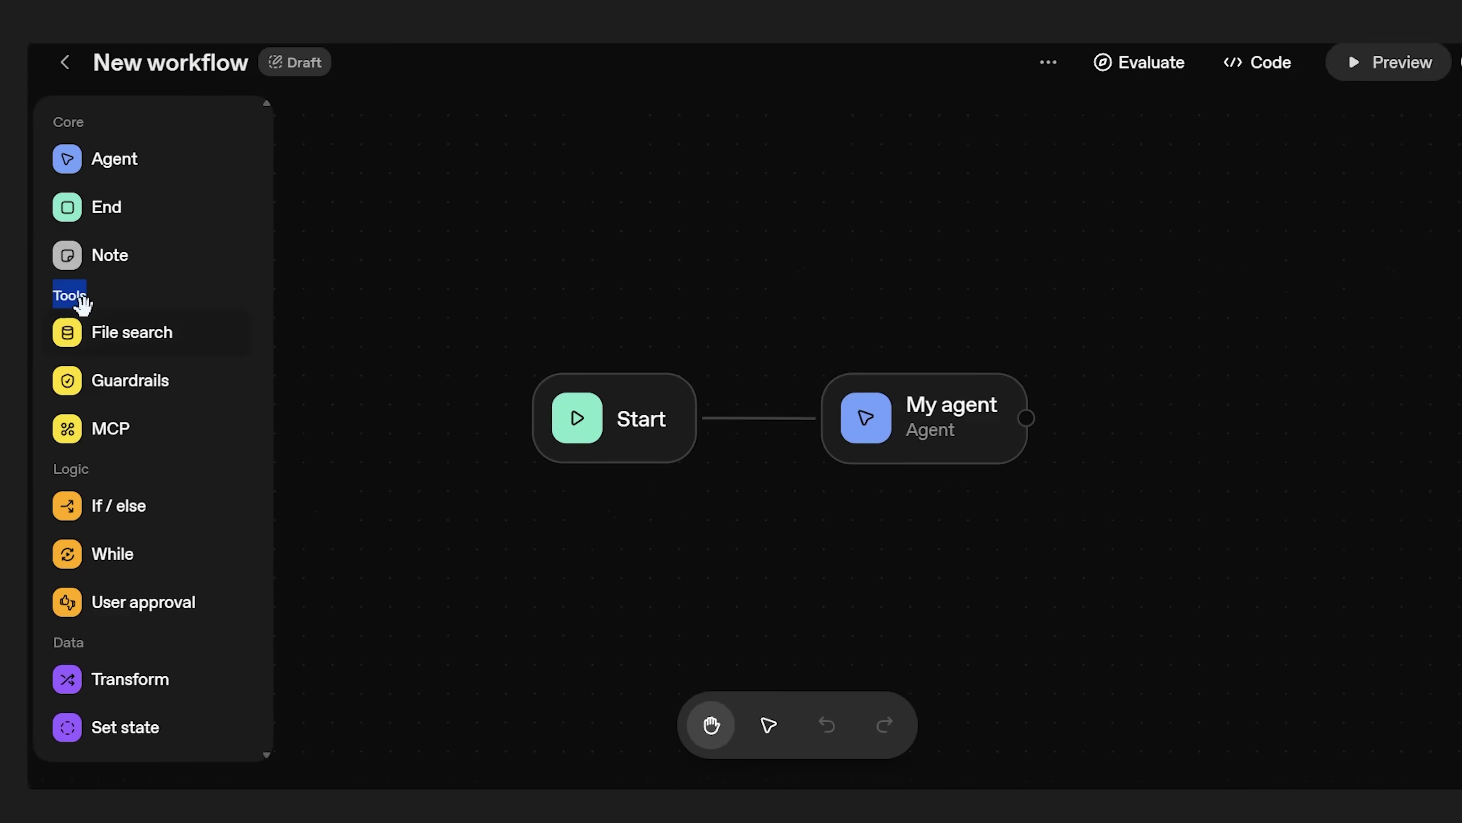
left_click(181, 441)
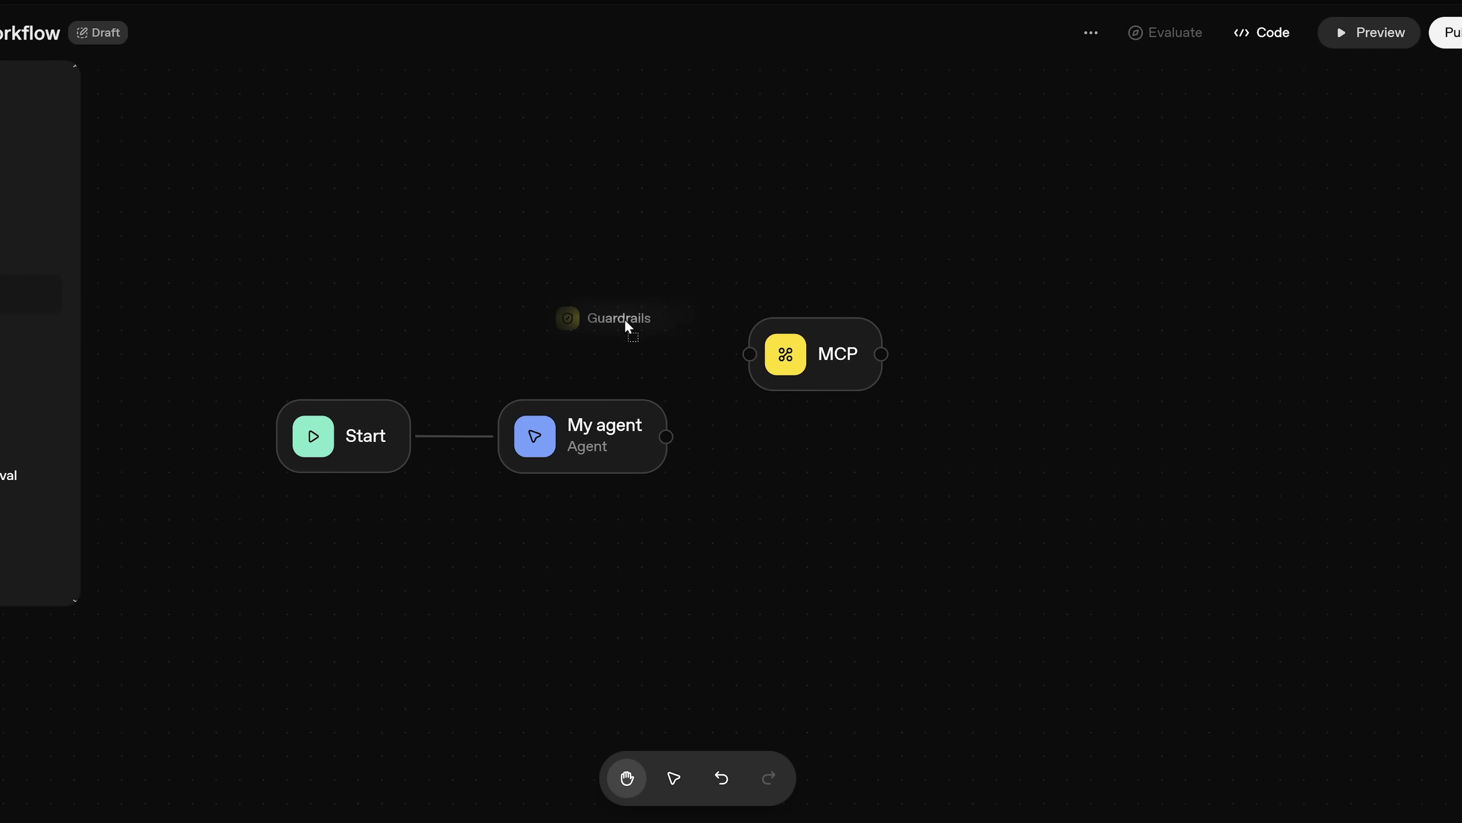
left_click_drag(625, 321, 628, 324)
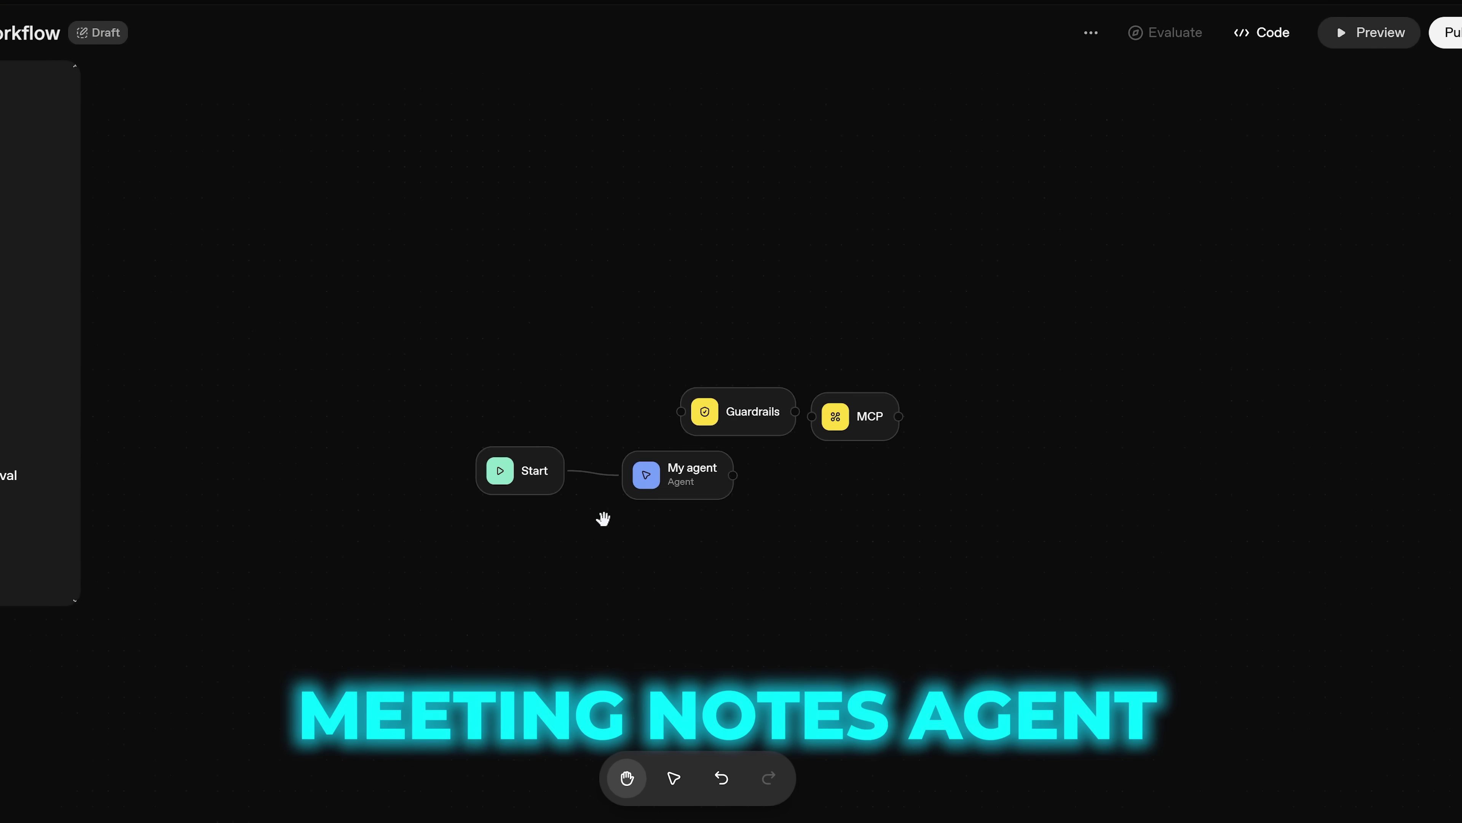
left_click_drag(744, 366, 947, 396)
left_click(588, 353)
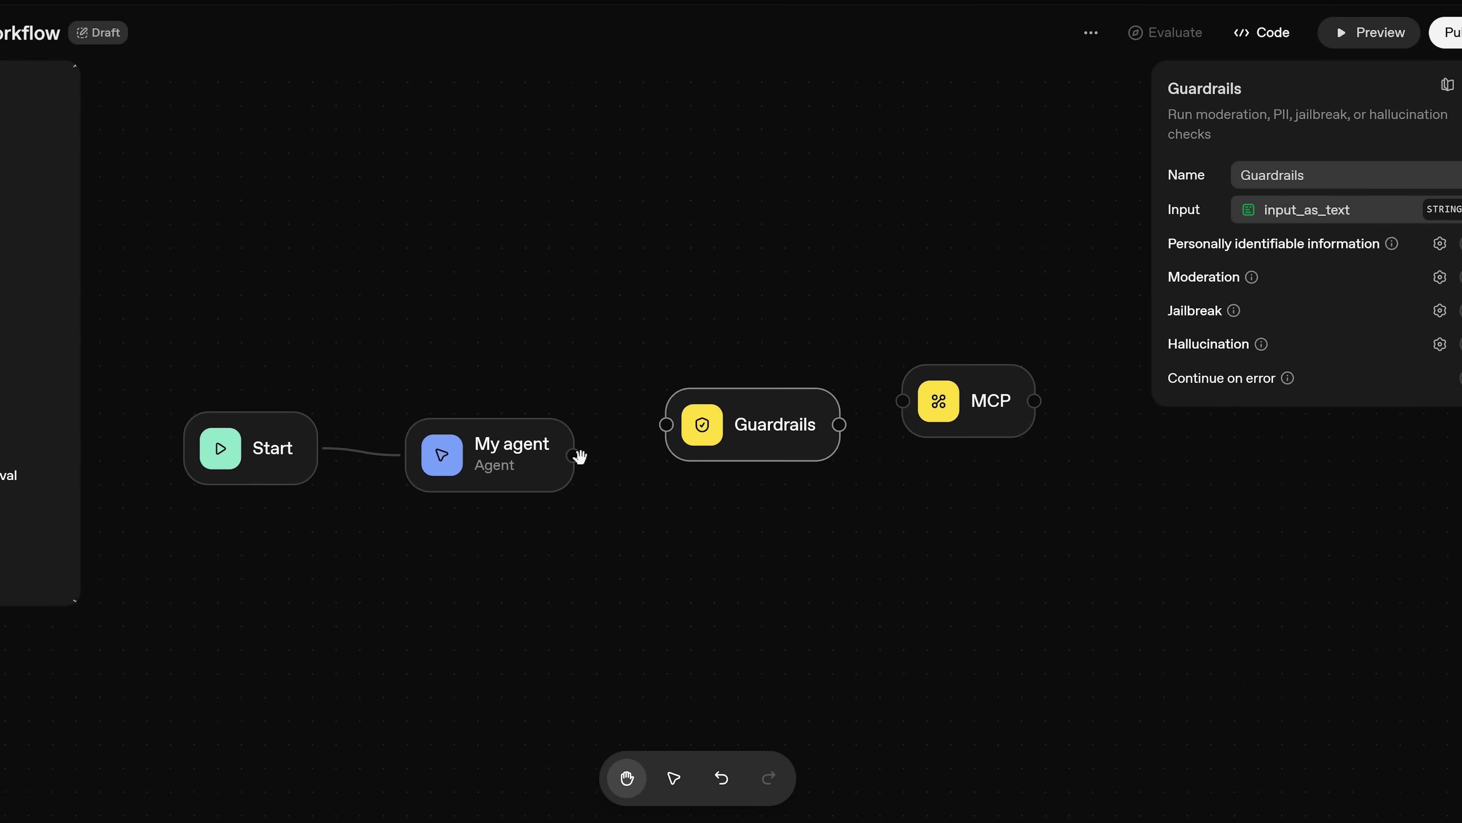
left_click_drag(999, 429, 668, 468)
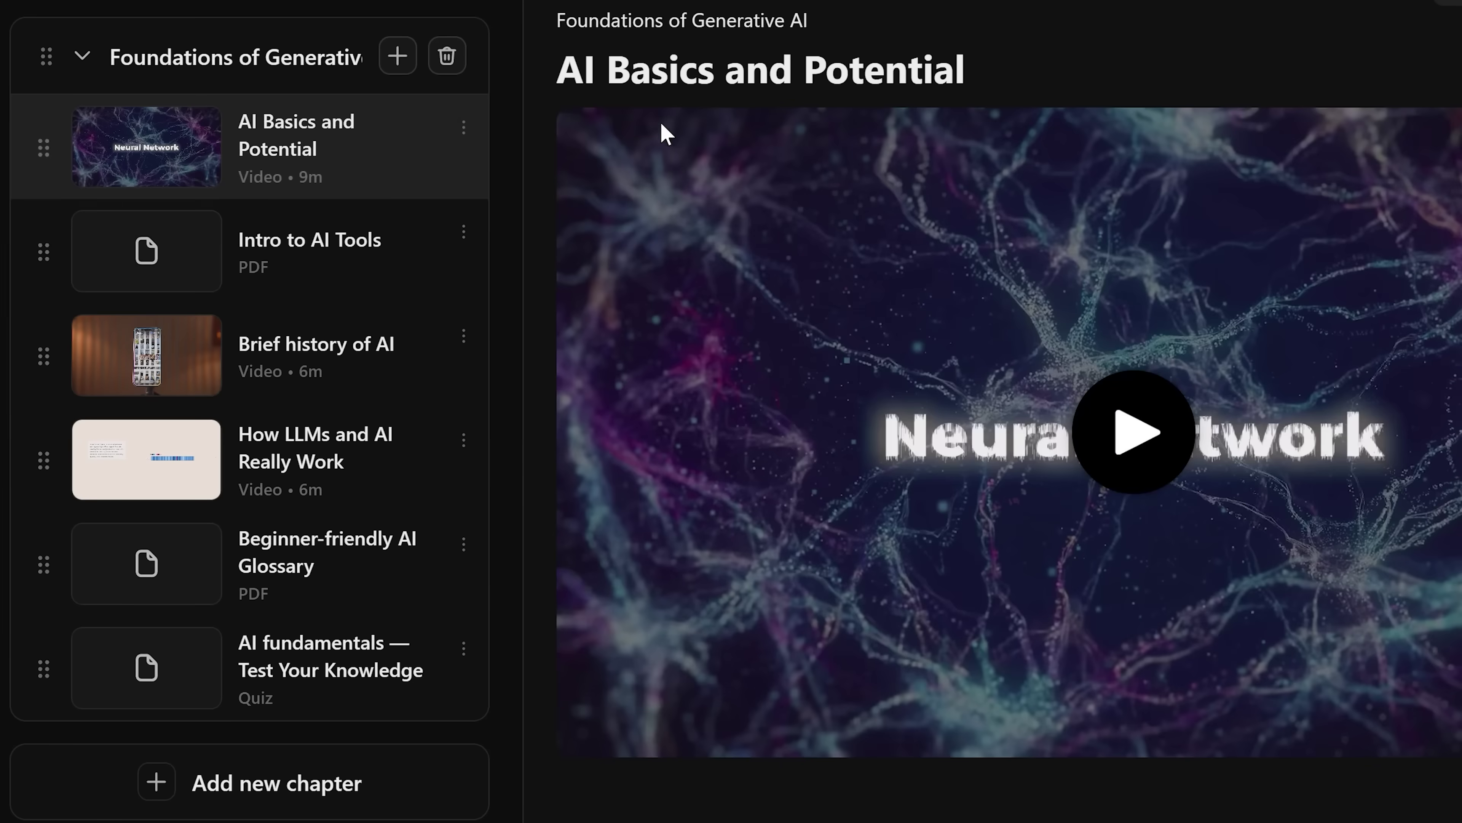
Step: Open the 'Formatting Guidelines for Blog Readability & SEO' lesson in Content Marketing & SEO Prompts
left_click(327, 412)
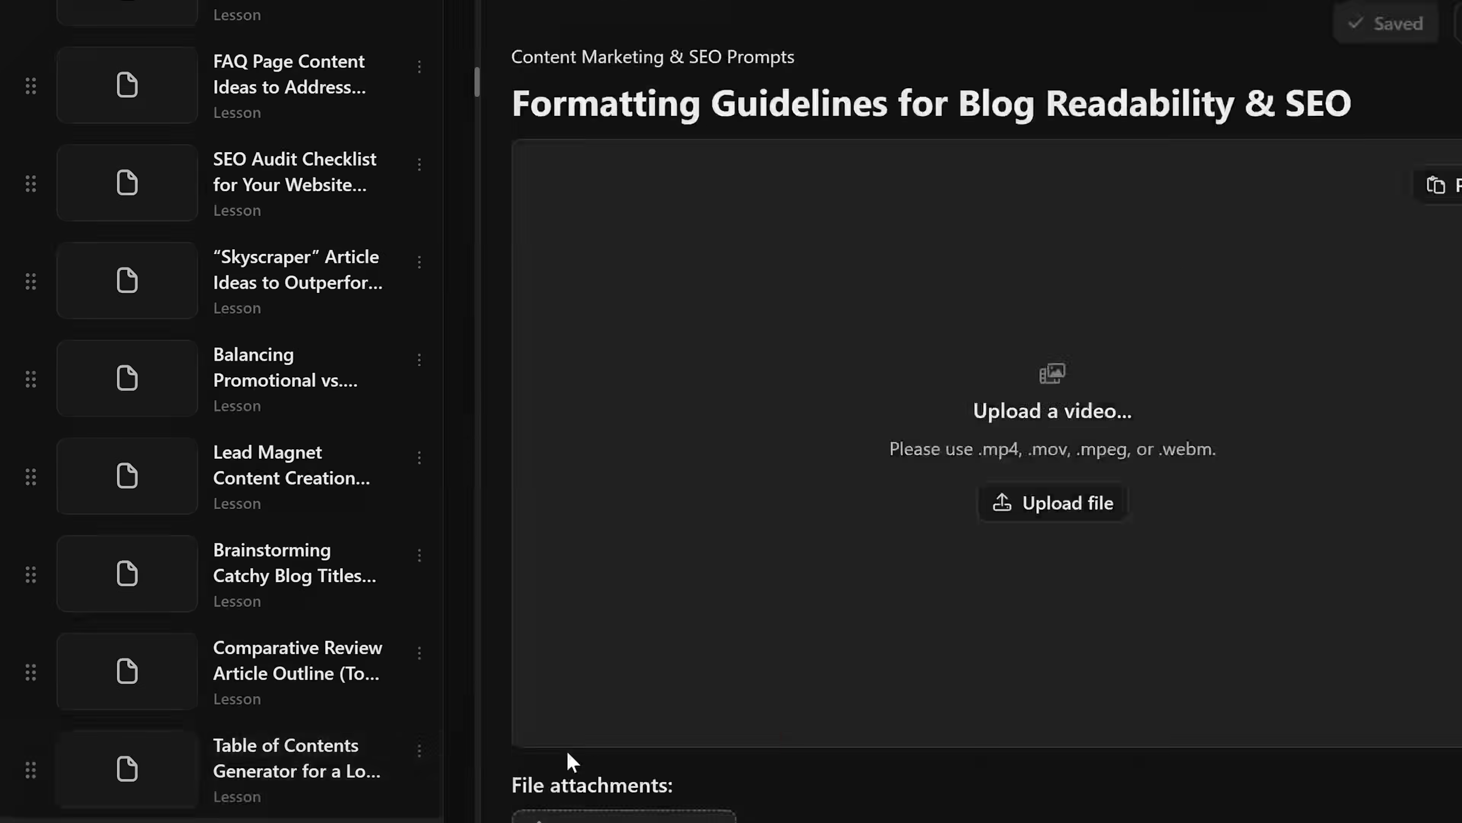